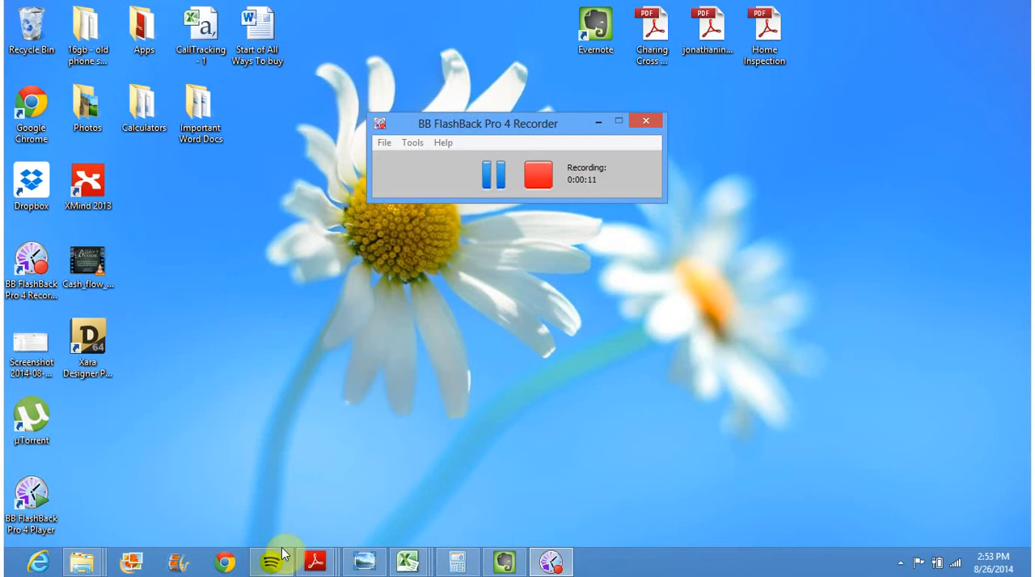
Open Chrome and search Google for the property's full street address, including city and state
click(234, 566)
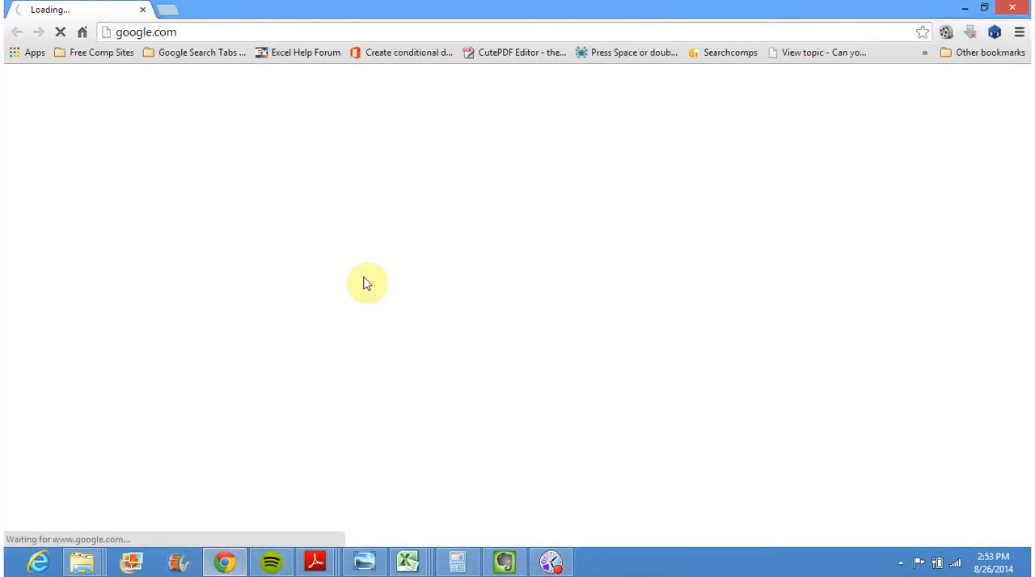
click(381, 301)
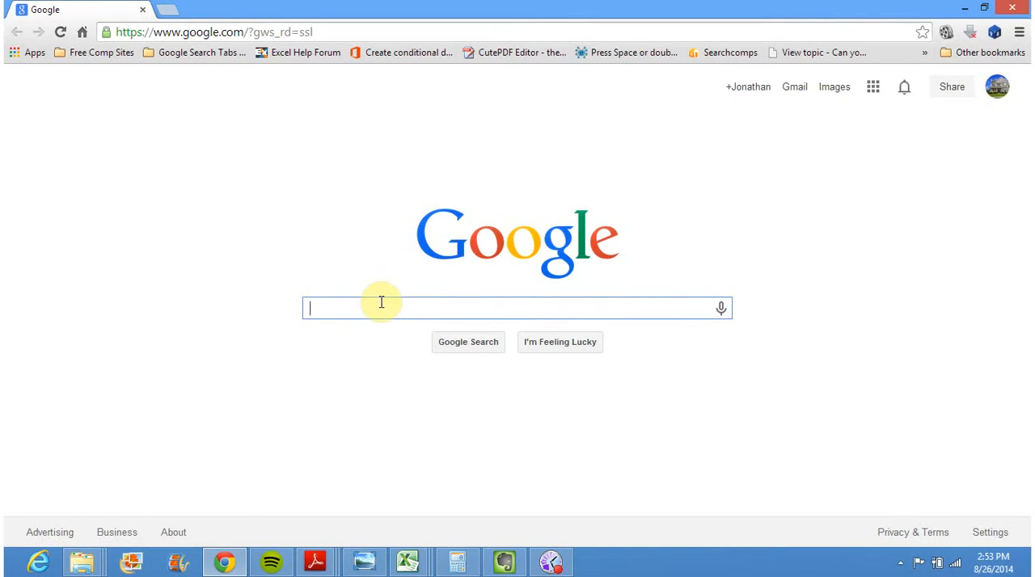
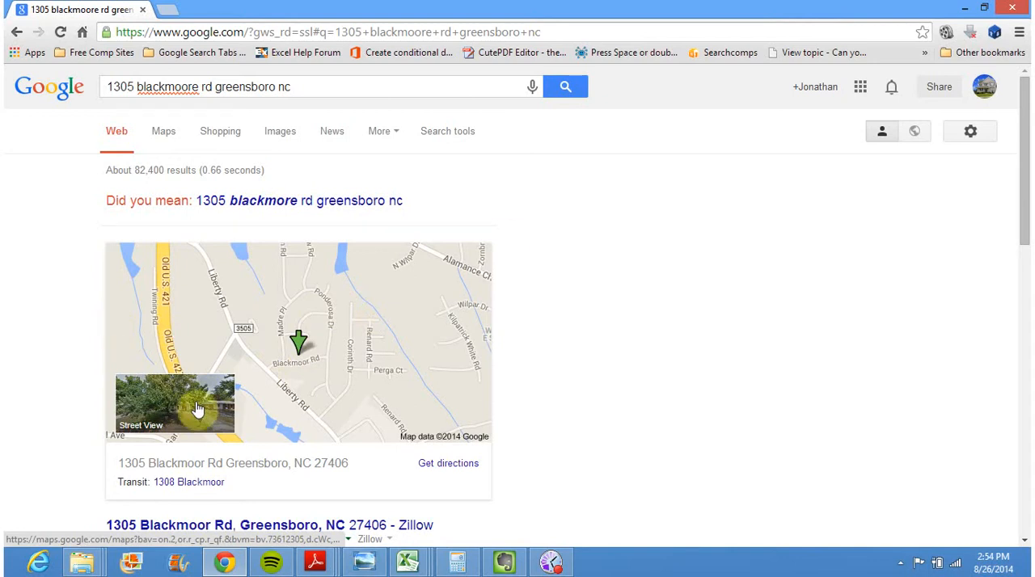
Open the property's Street View, reload the page and zoom in to frame the front of the house
click(201, 408)
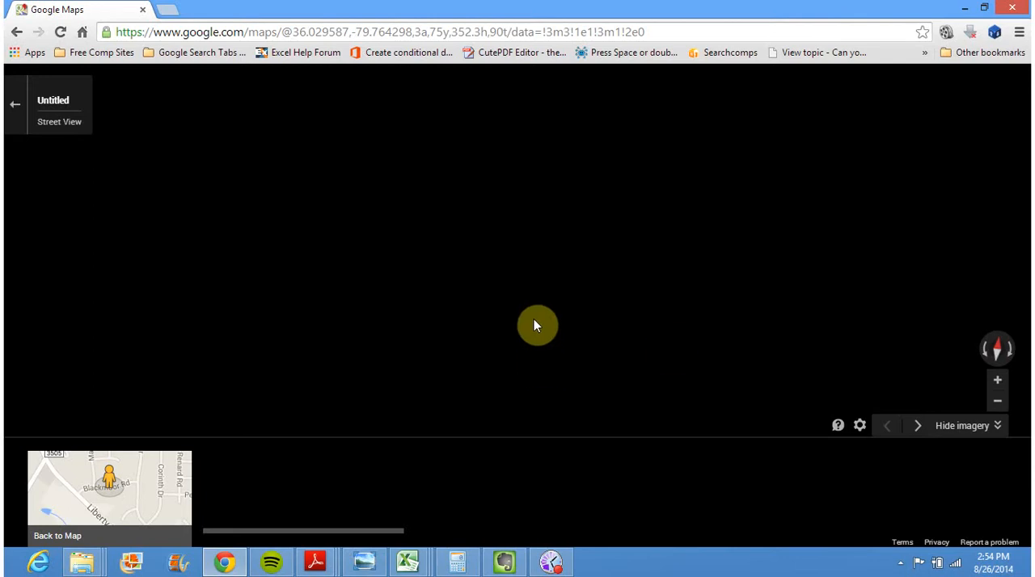
click(999, 429)
click(416, 291)
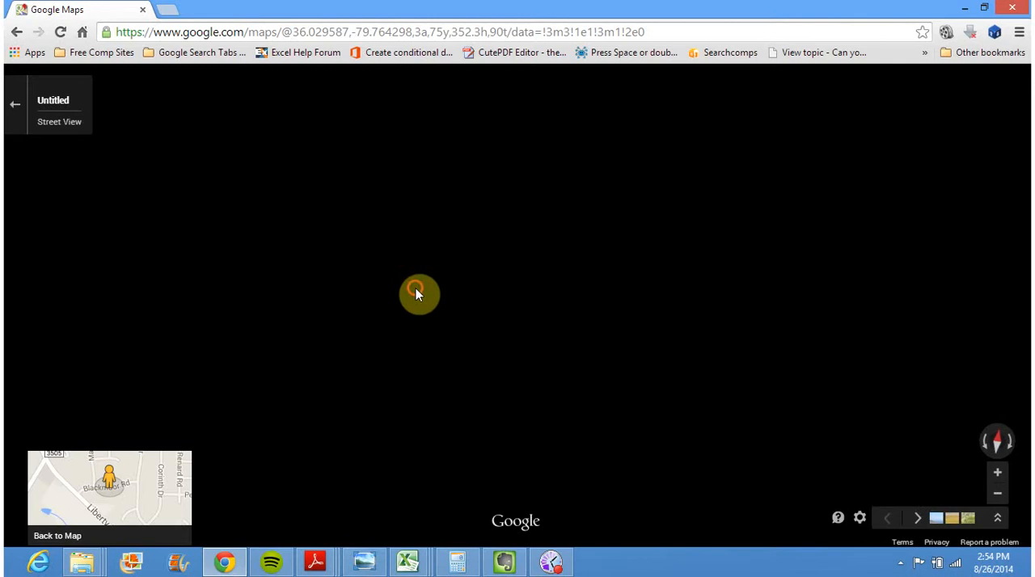
click(346, 34)
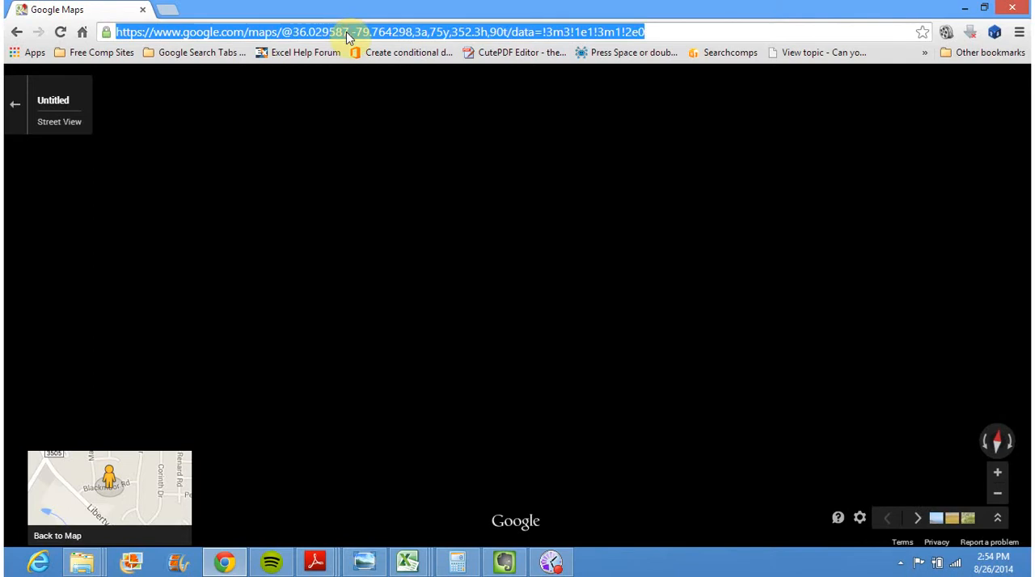
click(61, 32)
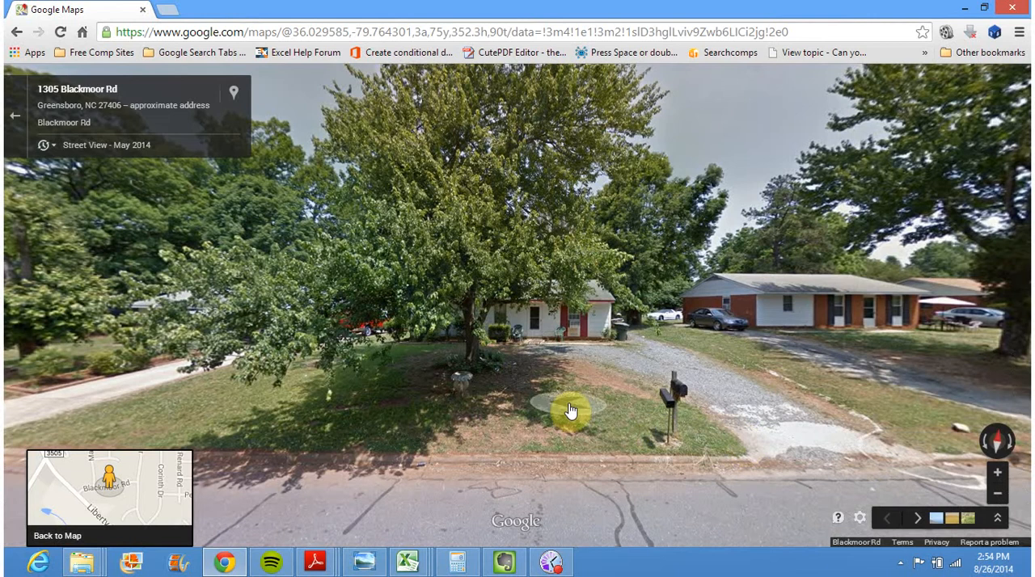
click(997, 473)
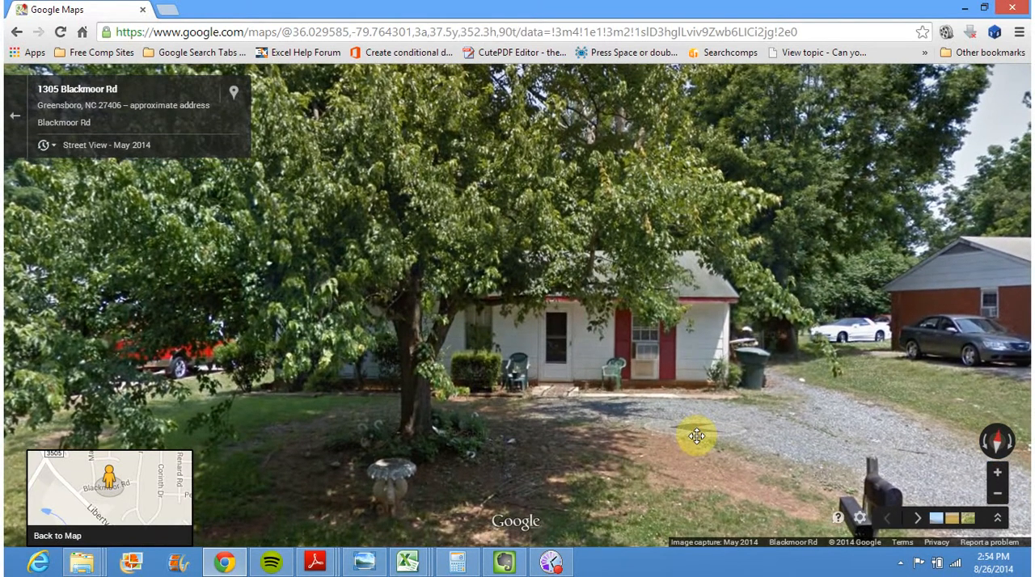
drag(696, 436, 702, 454)
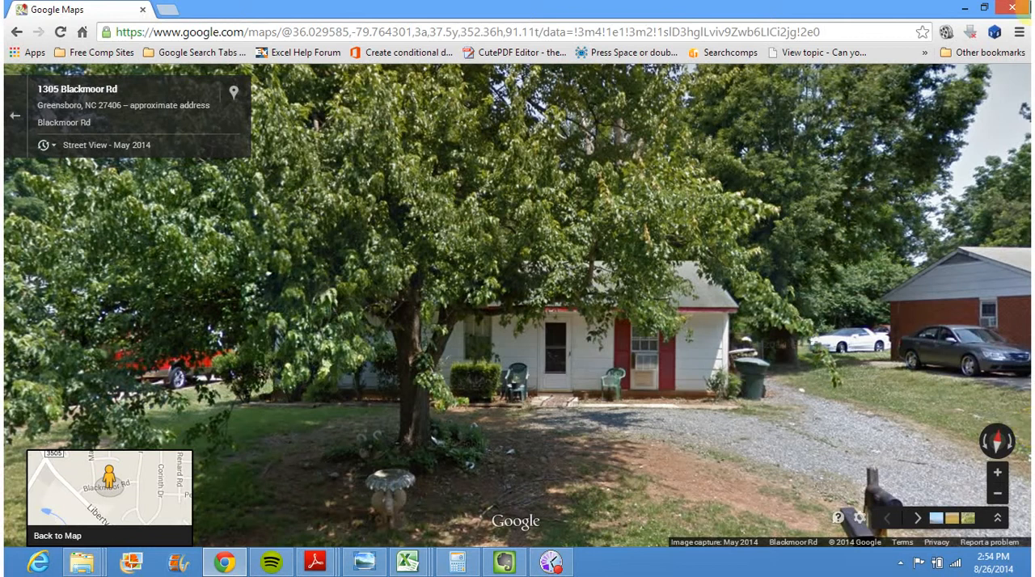
Cut the file Screenshot 2014-08-26 14.55.03 from the Dropbox Screenshots folder
mouse_move(968, 260)
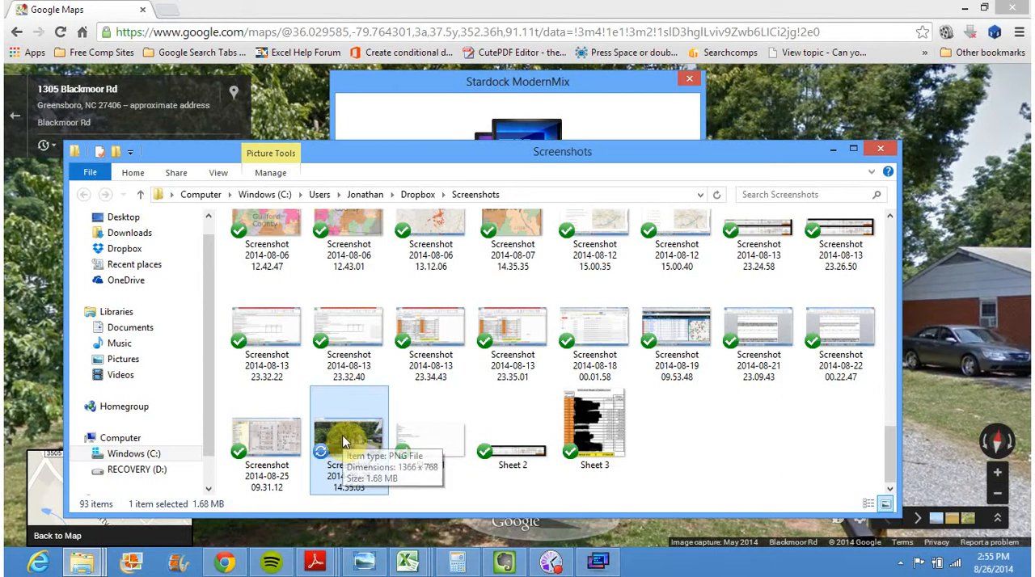
scroll(344, 440, up, 1)
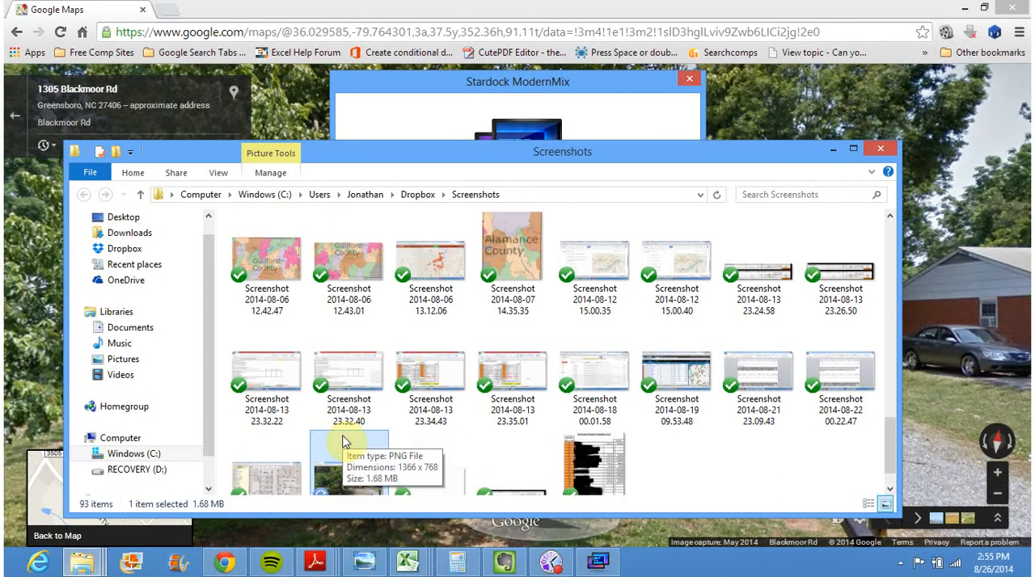
right_click(327, 462)
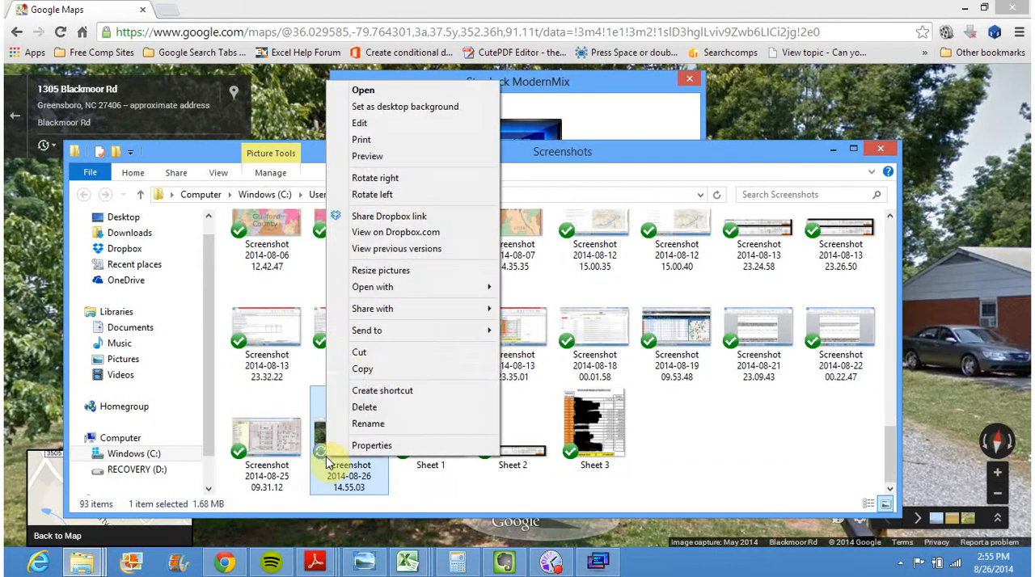
click(407, 359)
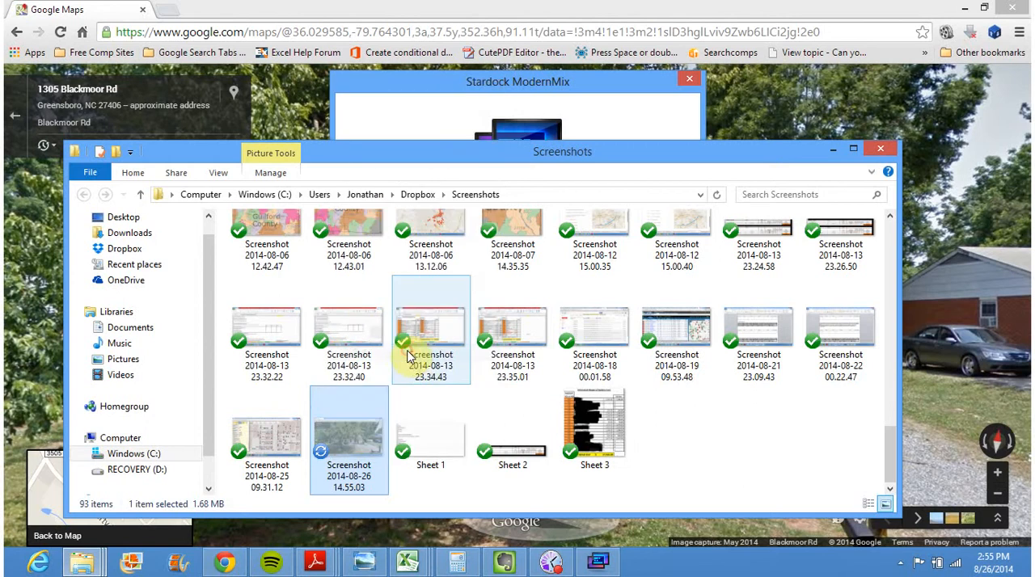
Create a new folder inside the Personal Leads folder in Dropbox
click(124, 251)
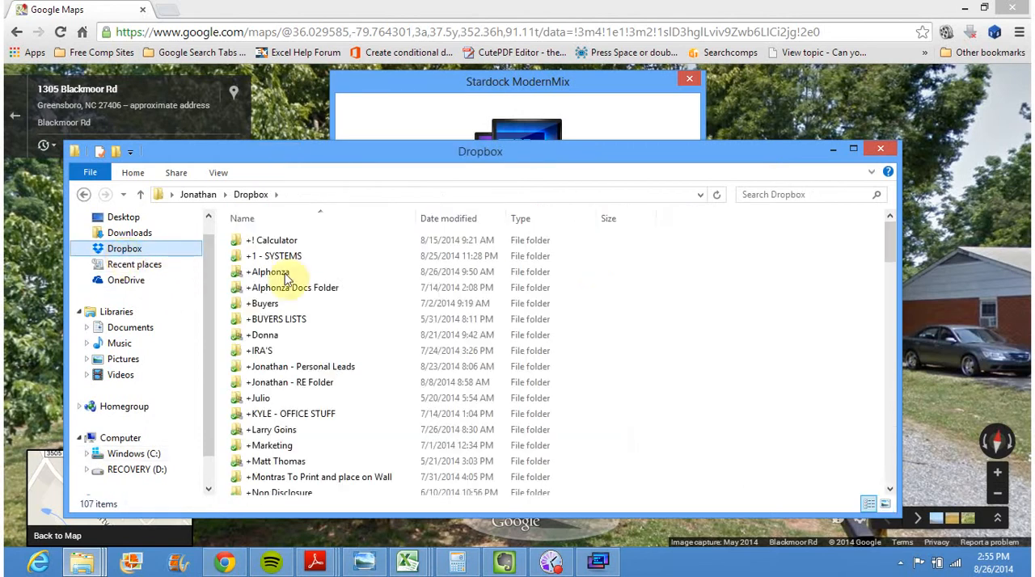
double_click(299, 367)
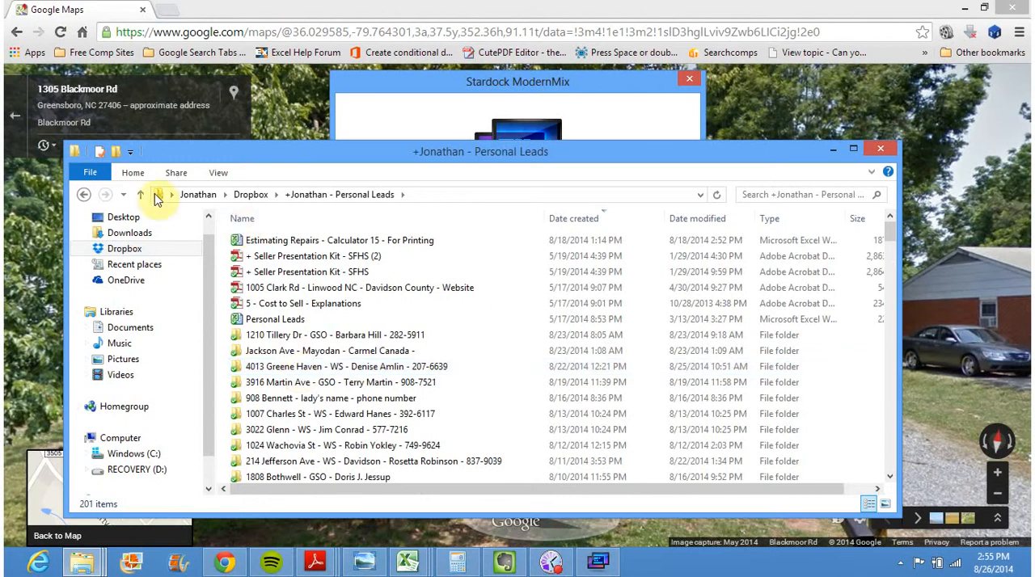
right_click(509, 329)
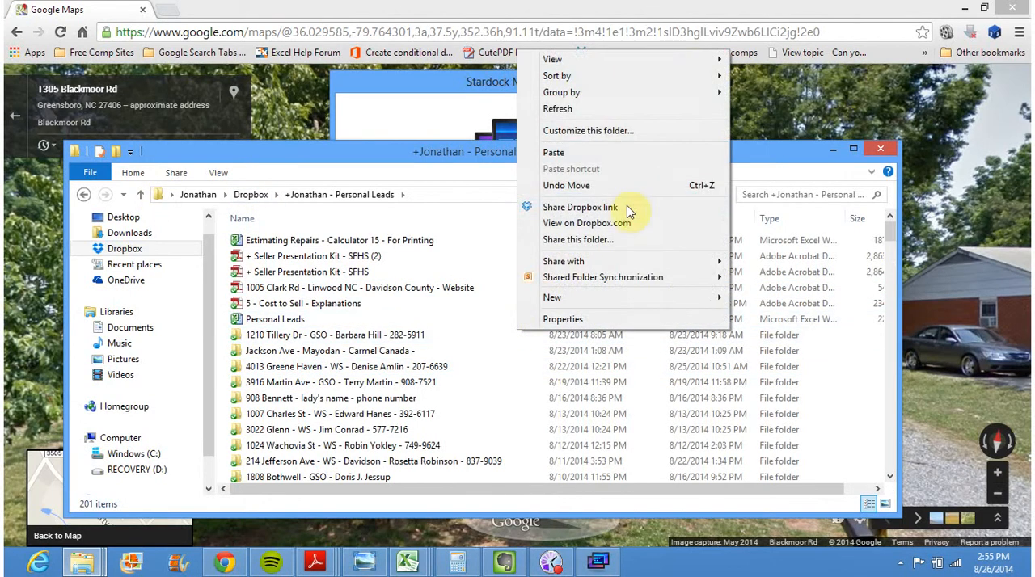
mouse_move(628, 304)
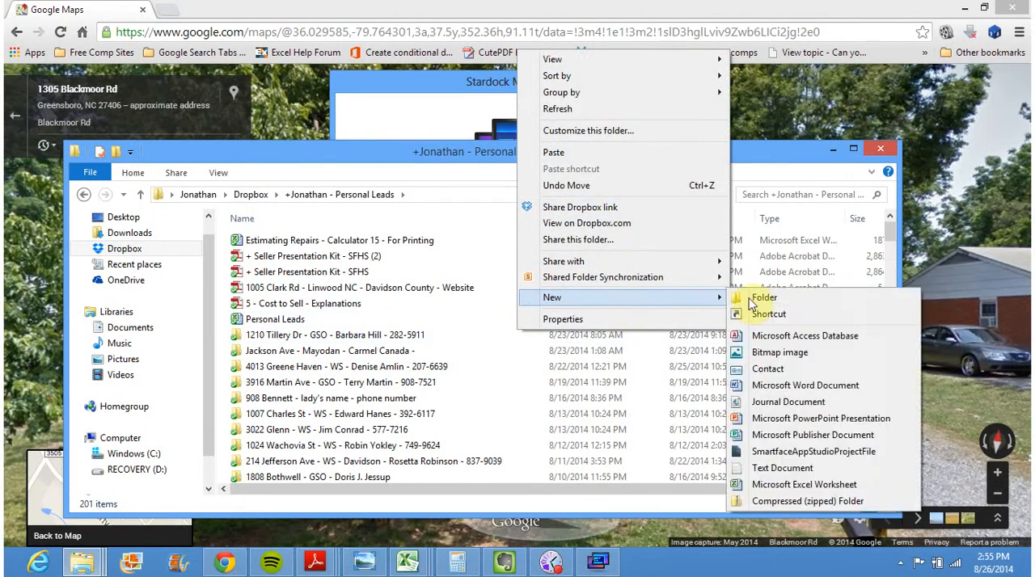
click(790, 300)
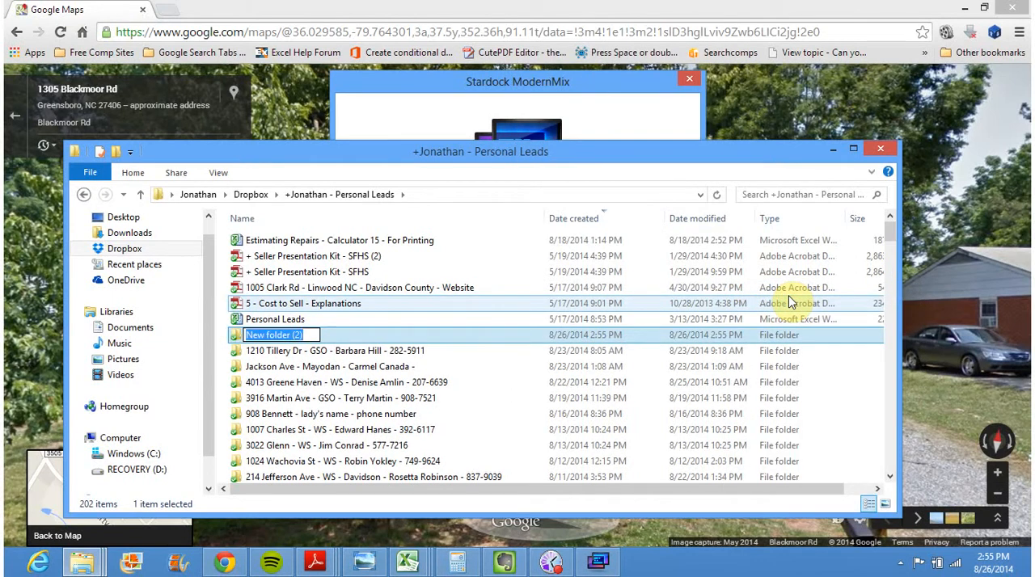
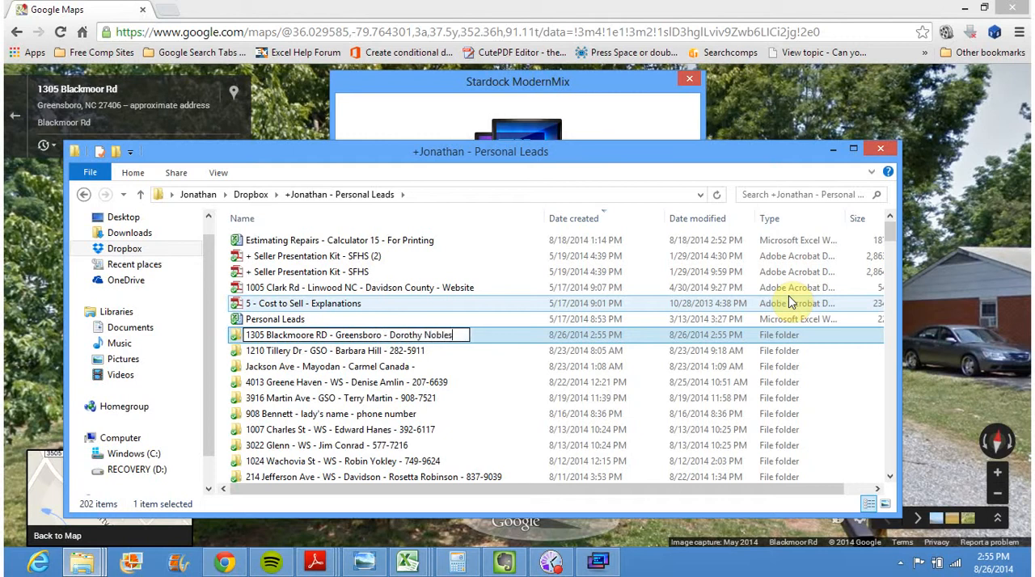
Name the new folder with the property's street address, city, the seller's full name and the phone number, separated by hyphens
text(- 272-5738)
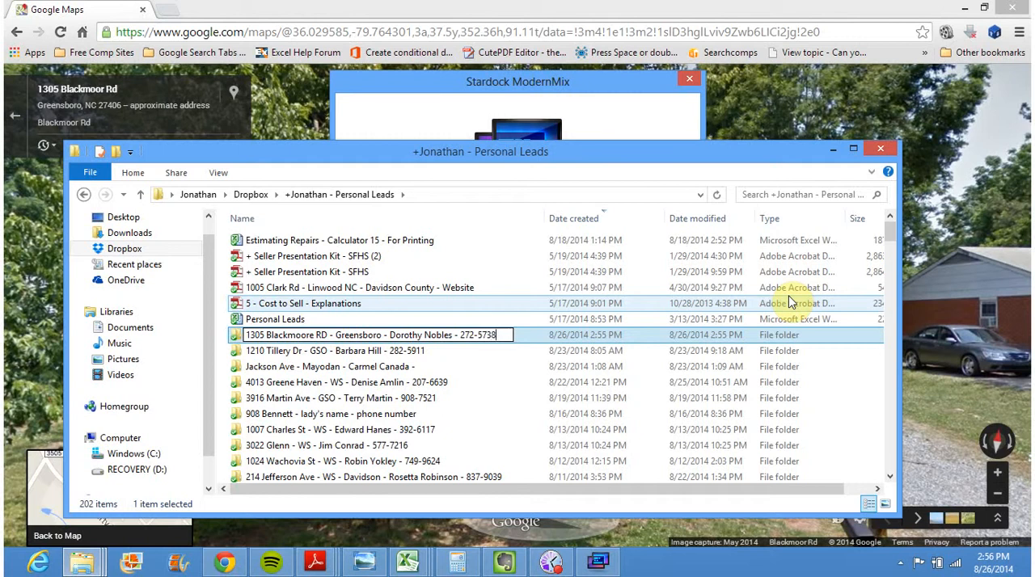
click(488, 355)
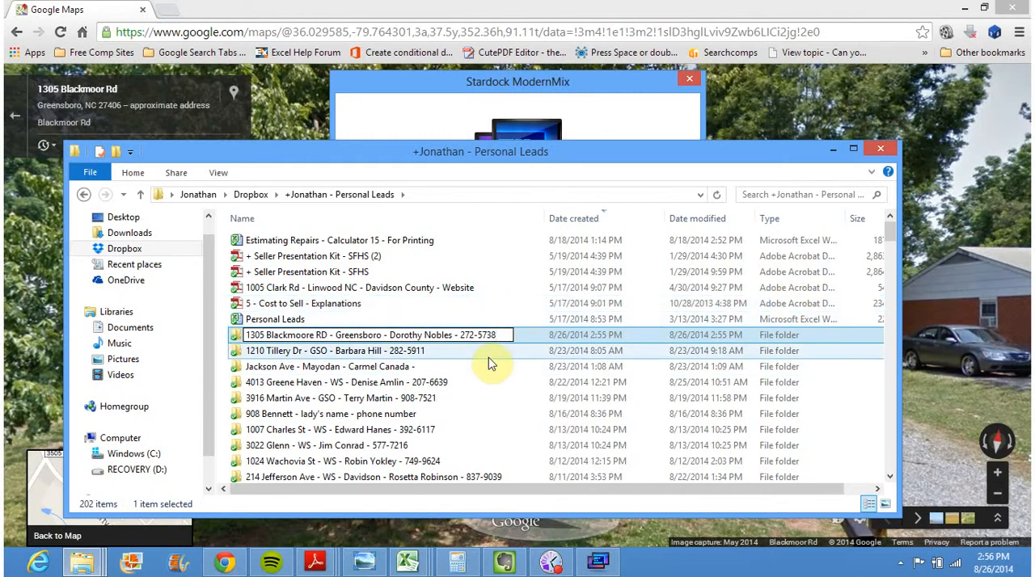
Open the new lead folder and paste the cut house screenshot into it
double_click(465, 338)
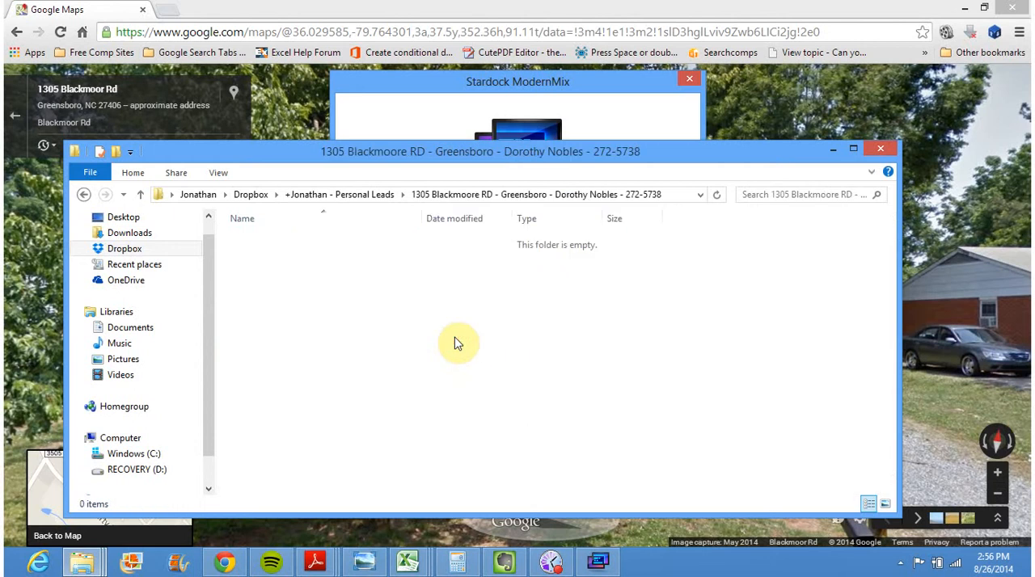
right_click(454, 342)
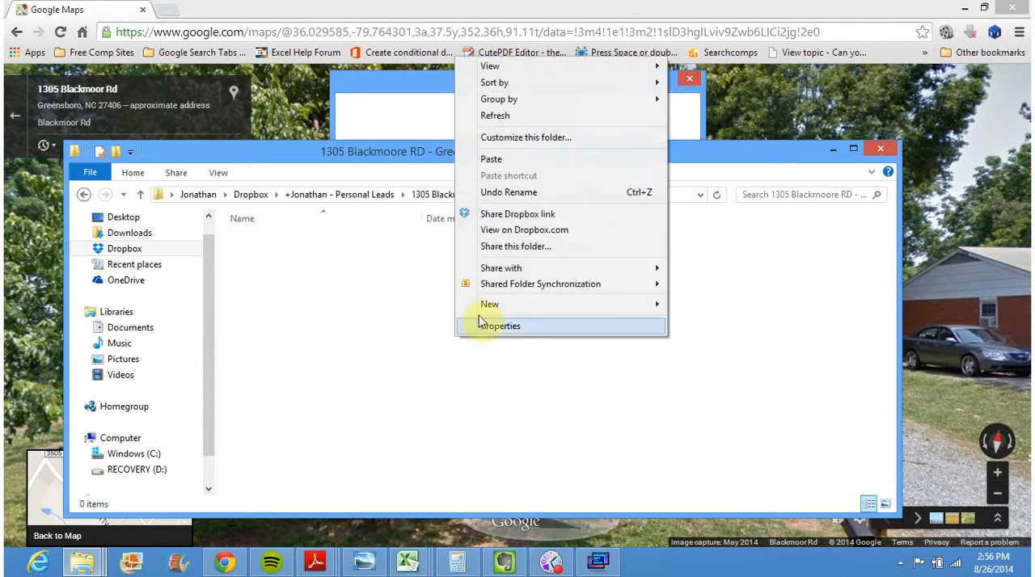
click(521, 164)
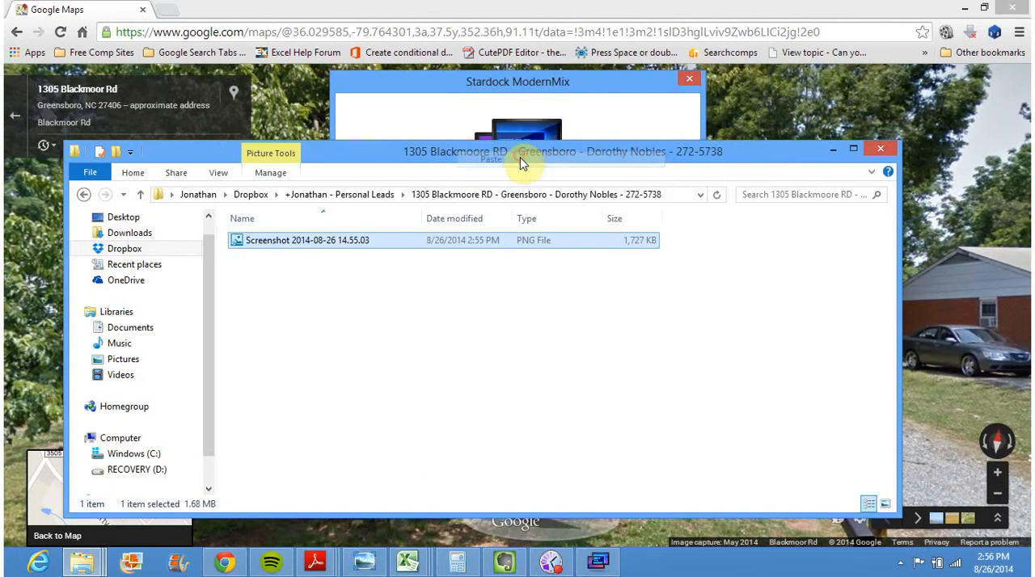
click(394, 409)
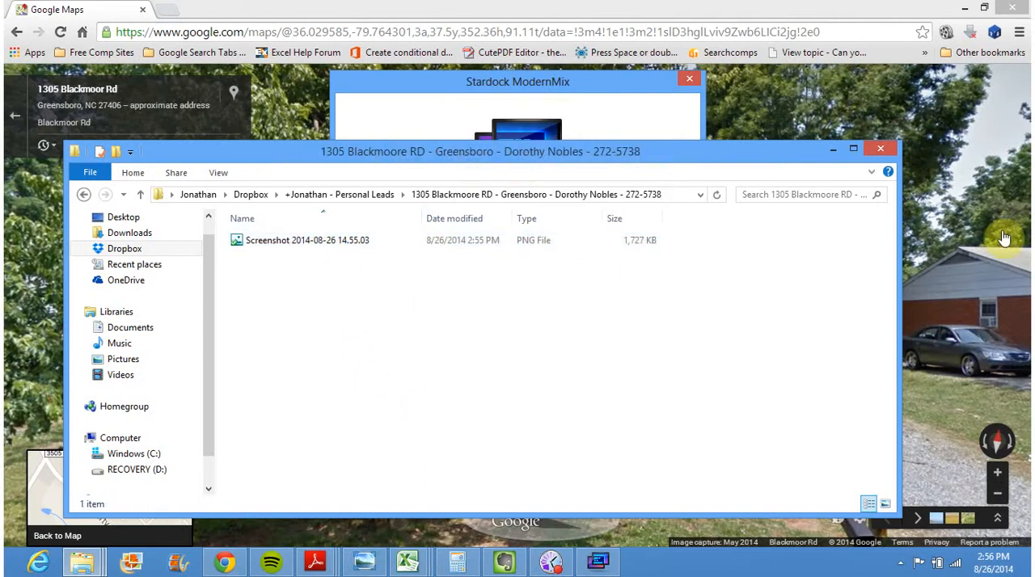
Return to Street View, move along the road and frame a zoomed-in, angled view of the house's brick side and front
click(975, 282)
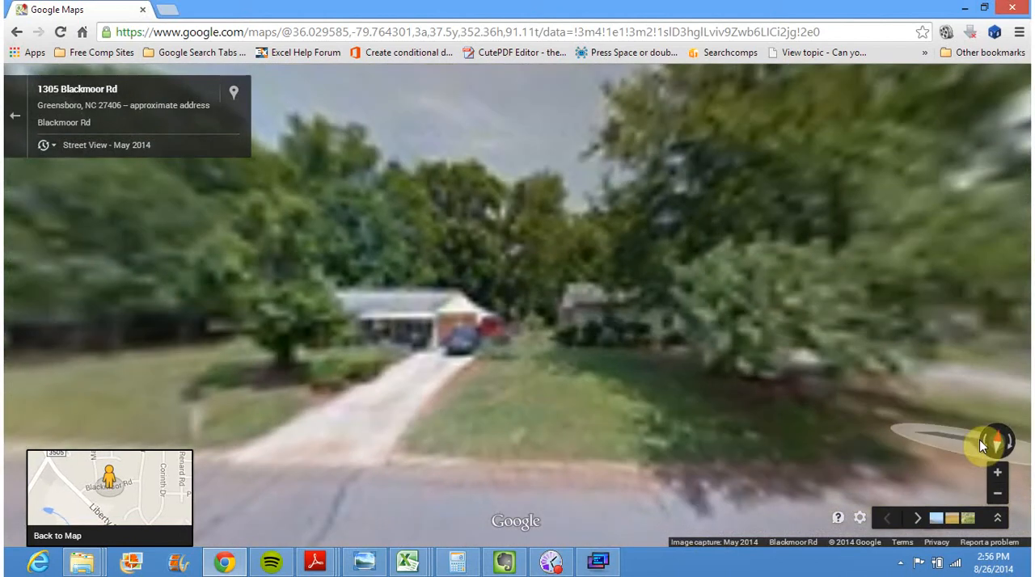
drag(755, 307, 850, 294)
click(302, 379)
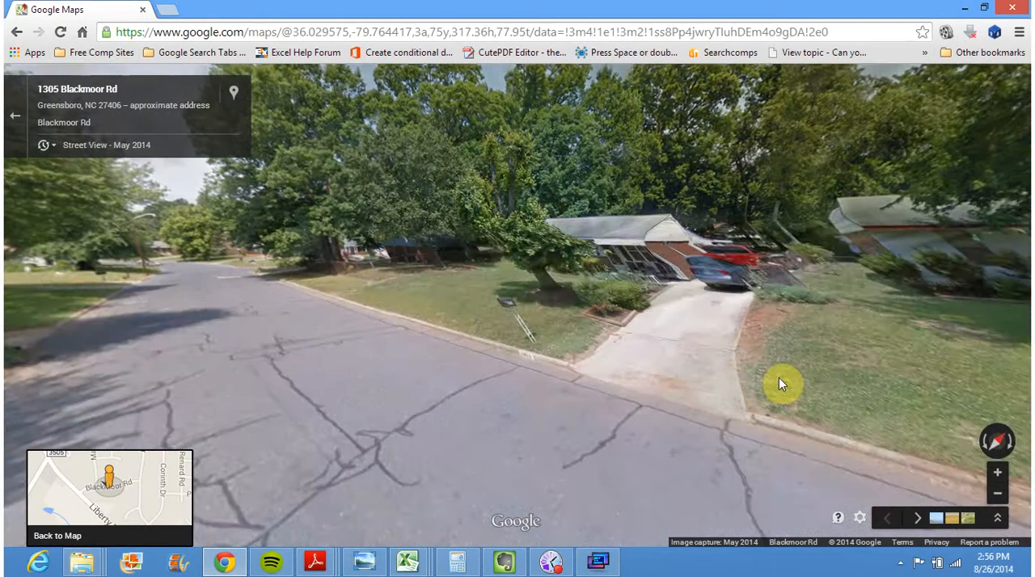
drag(927, 338, 388, 377)
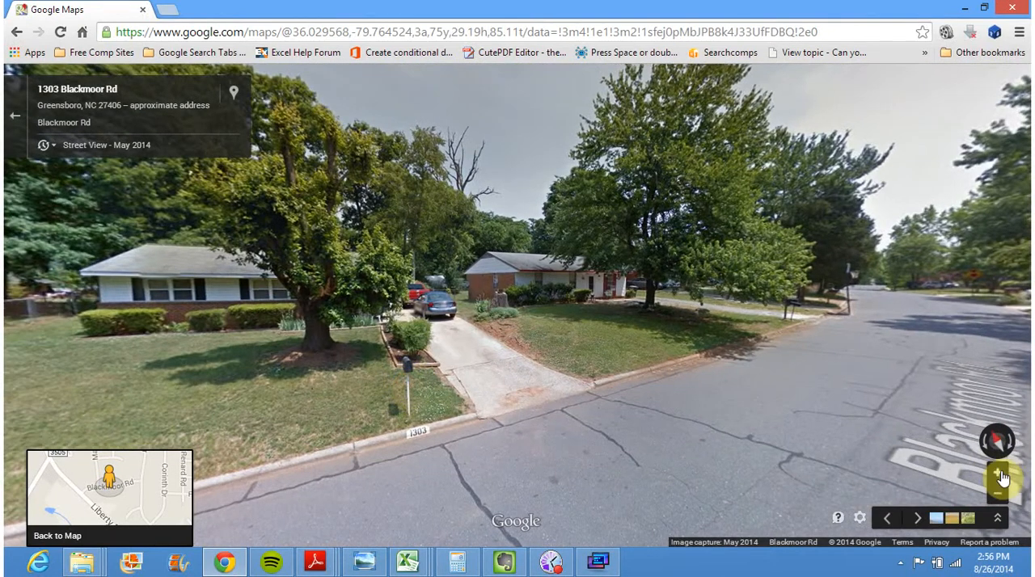
click(999, 474)
click(999, 475)
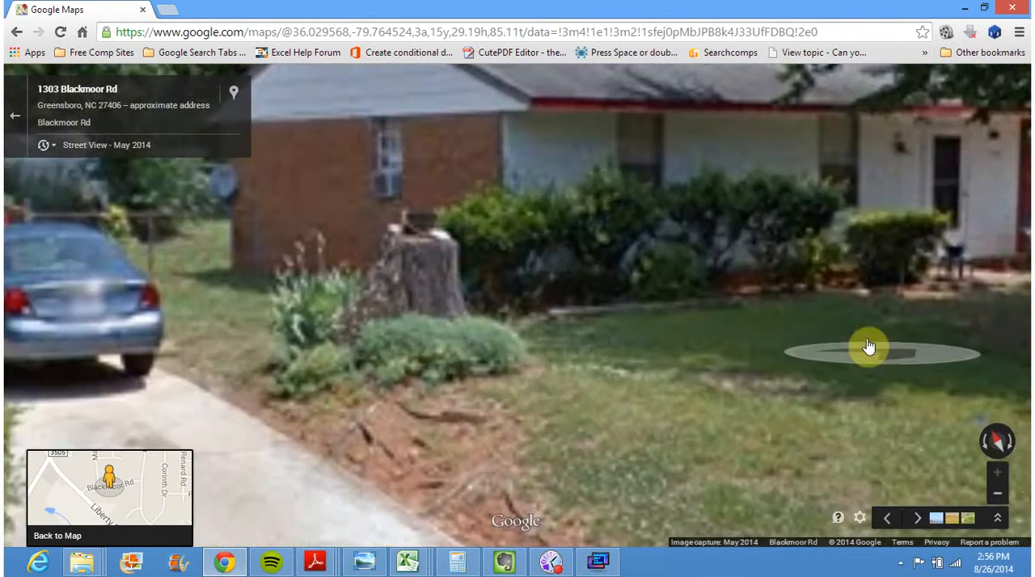
scroll(735, 402, down, 3)
drag(652, 404, 672, 464)
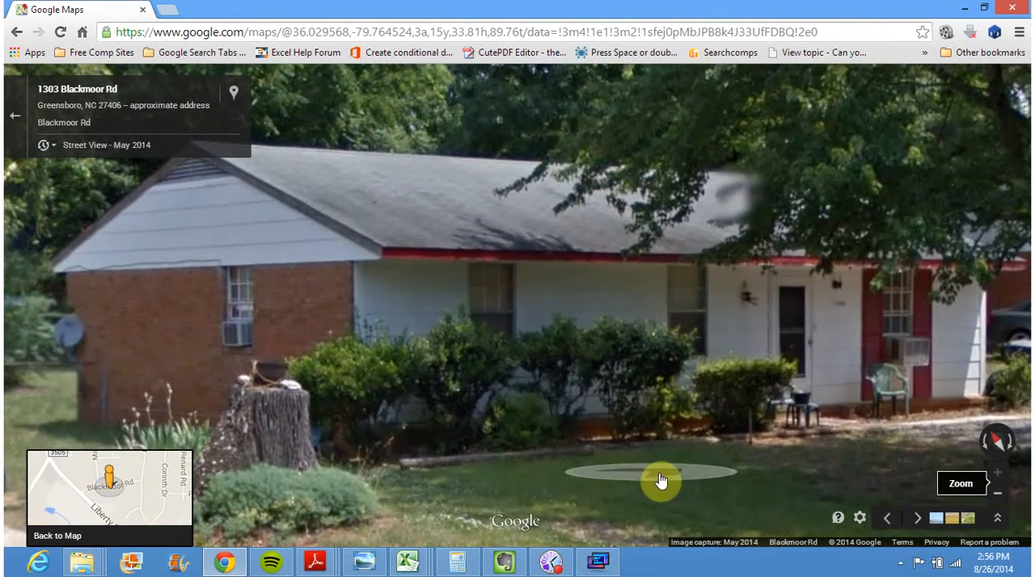
Capture the adjusted view of the house's brick side and front, and cut the new screenshot from the Dropbox Screenshots folder
drag(723, 464, 692, 486)
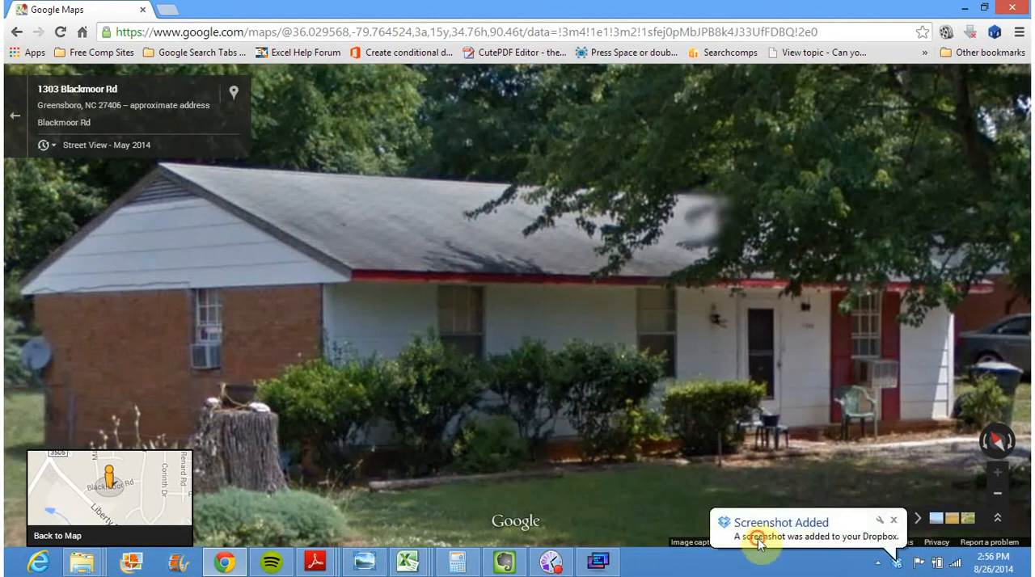
click(758, 539)
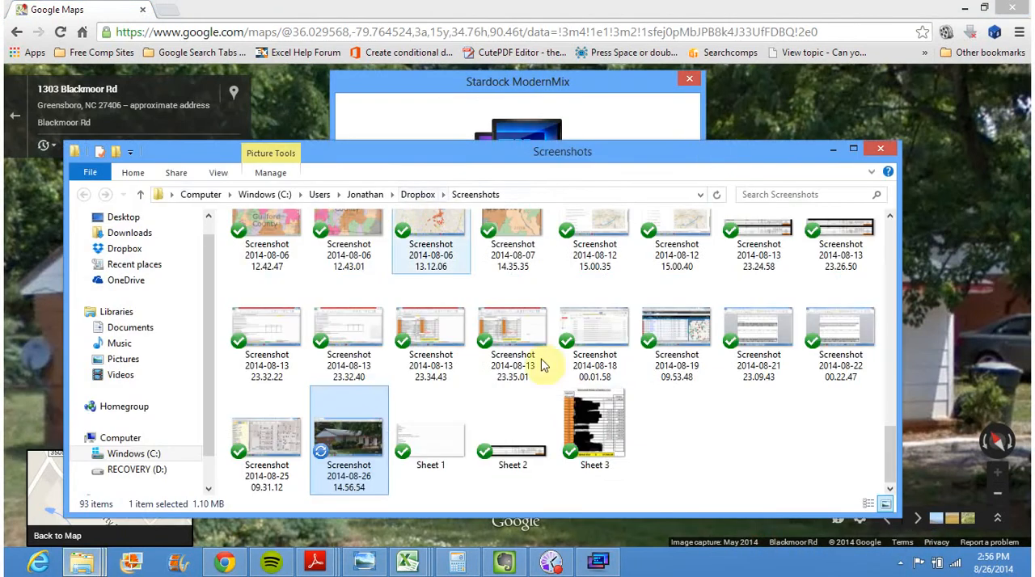
right_click(359, 436)
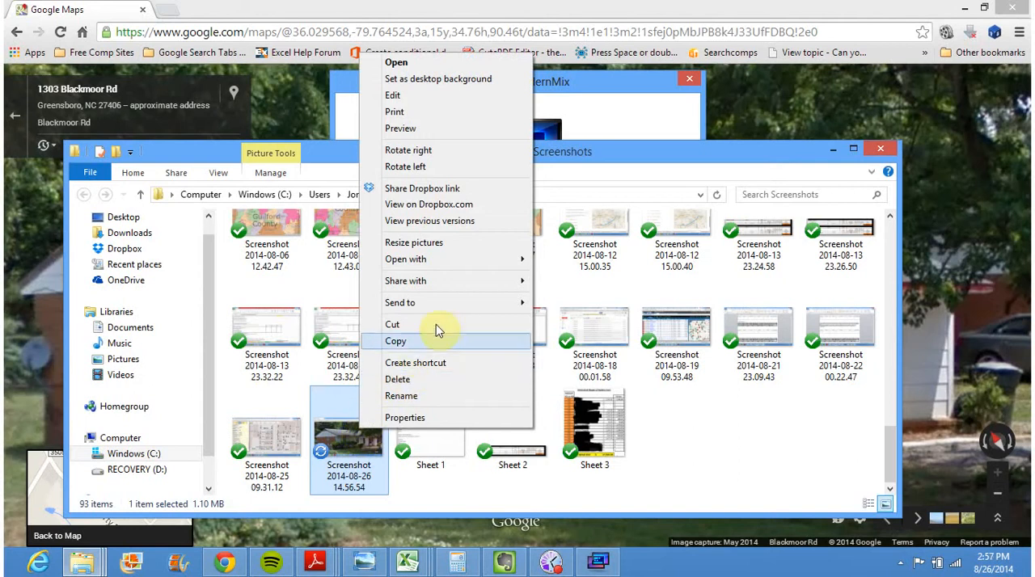
click(411, 324)
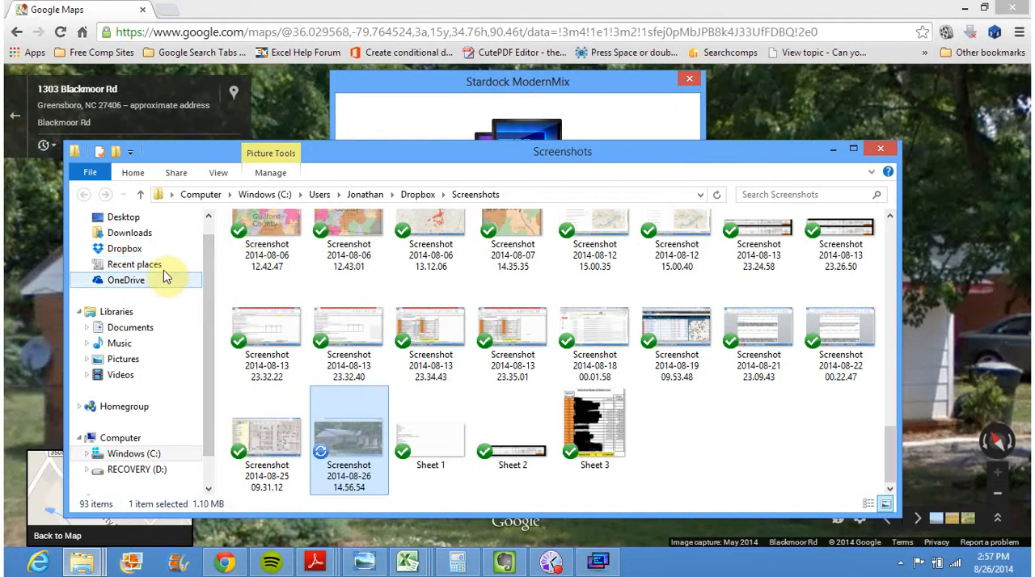
Open the property's lead folder inside Personal Leads in Dropbox and paste the cut side-view screenshot into it
click(122, 269)
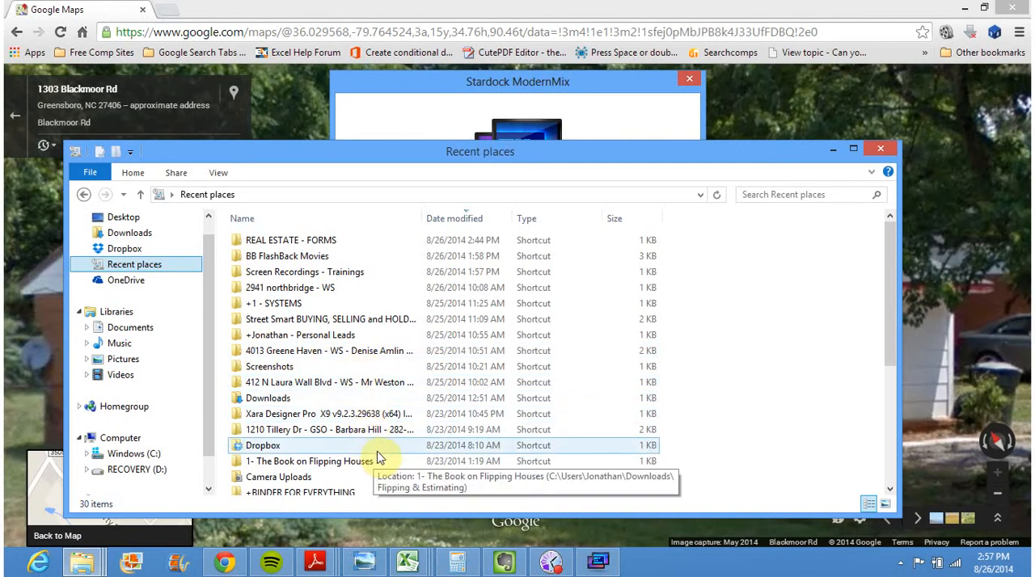
click(441, 219)
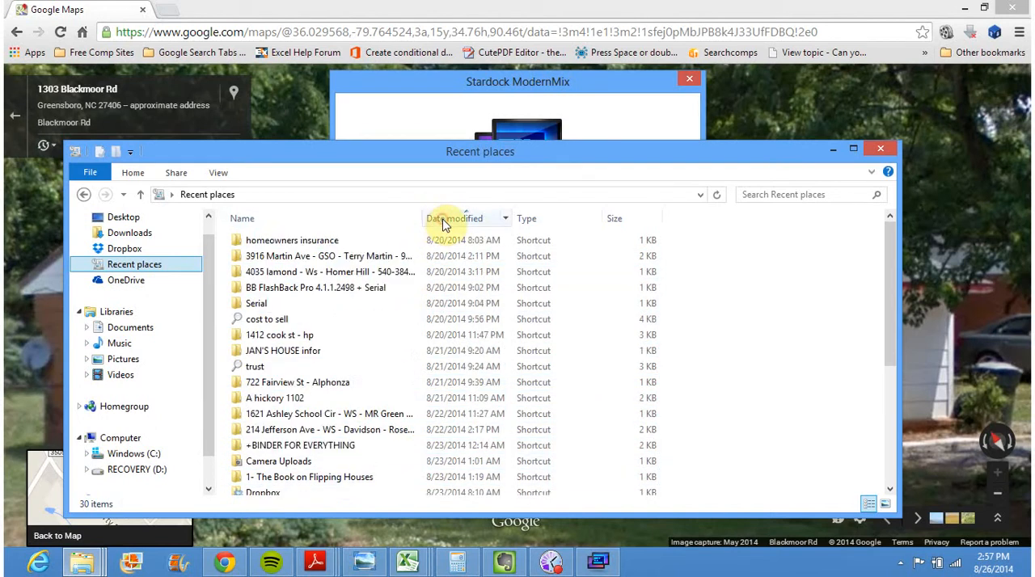
click(442, 220)
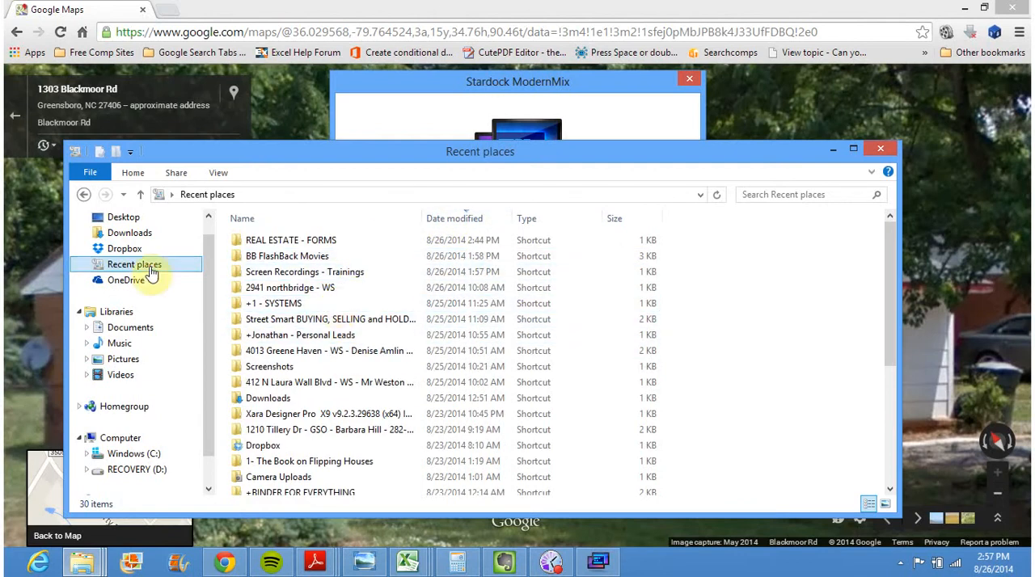
click(125, 250)
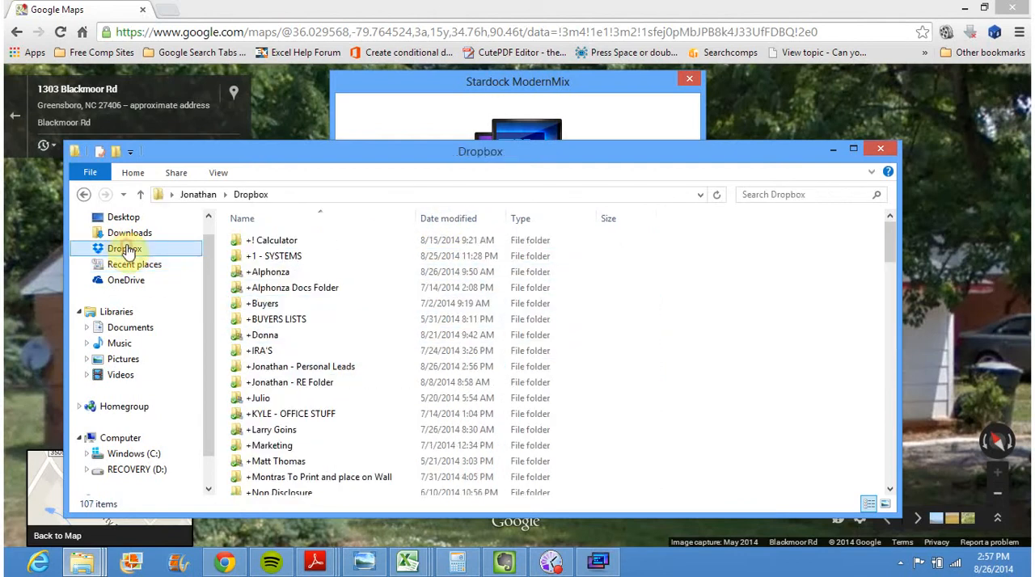
double_click(336, 368)
double_click(323, 337)
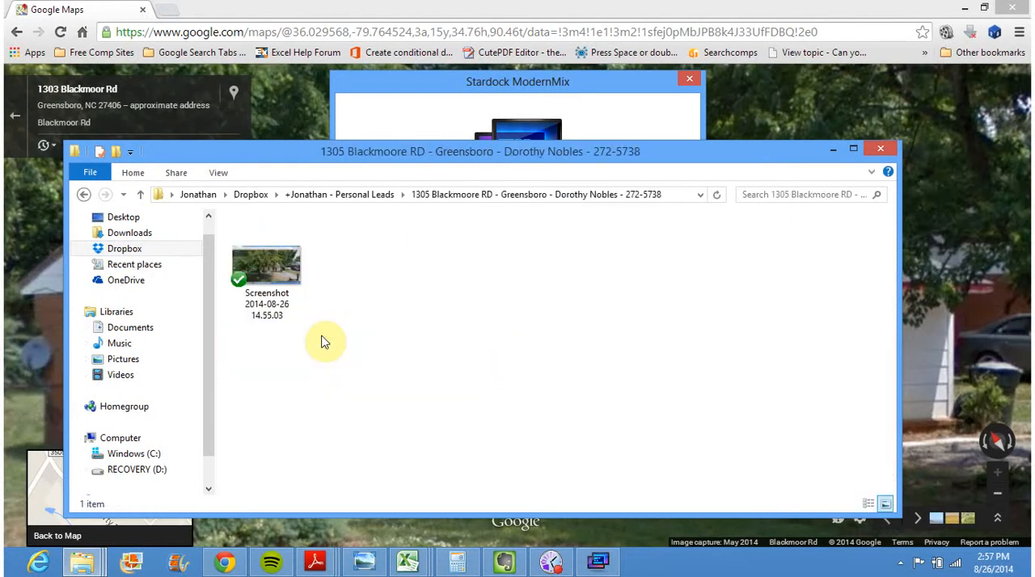
key(ctrl+v)
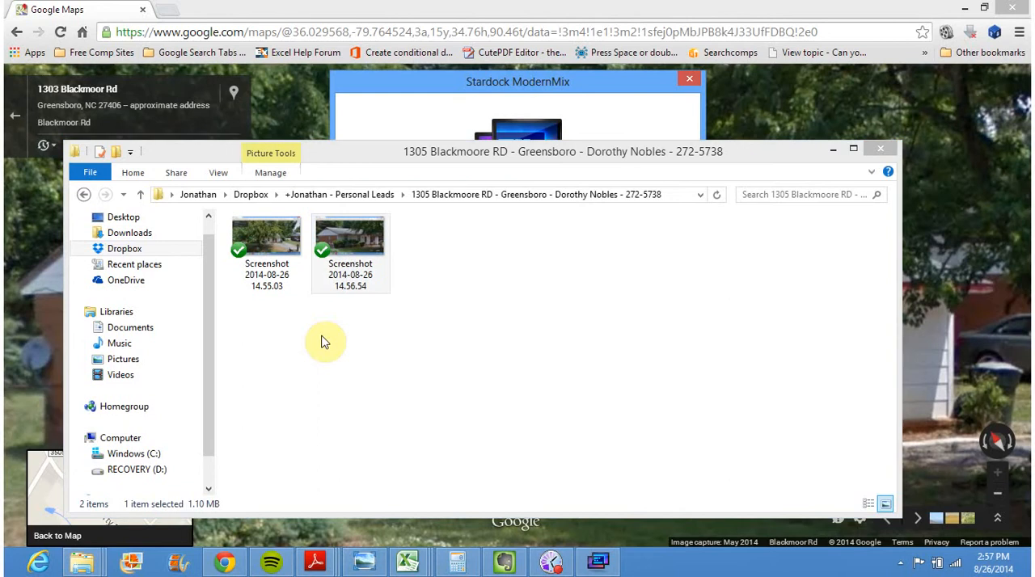
click(468, 274)
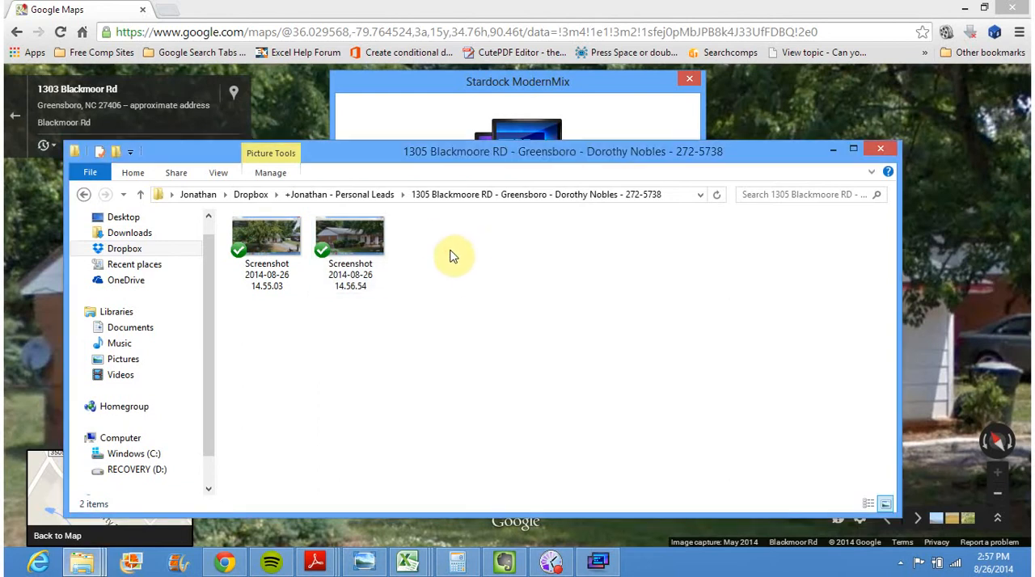
right_click(487, 259)
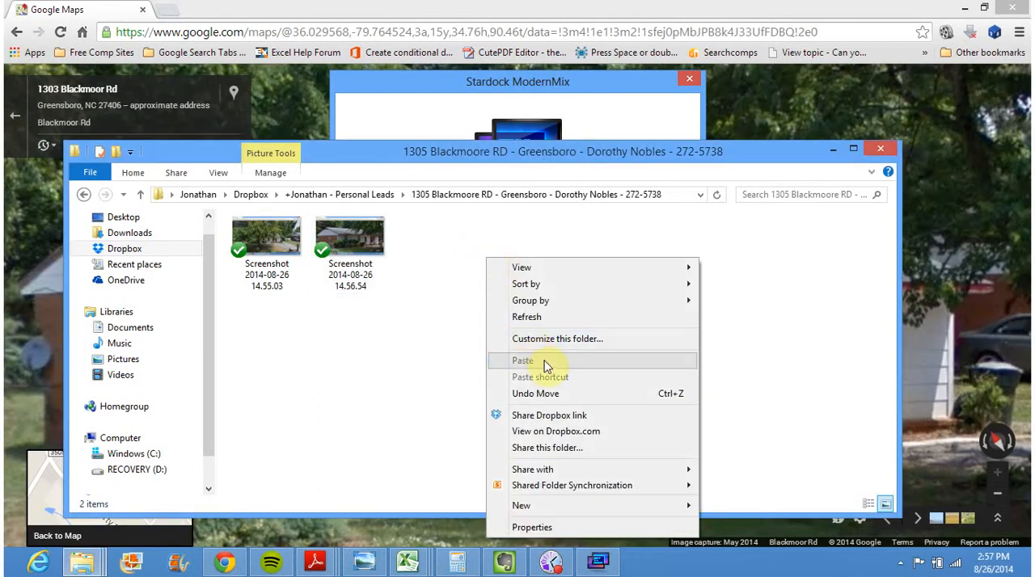
click(382, 338)
Close the ModernMix trial window, decline to uninstall the product and return to Street View
click(689, 78)
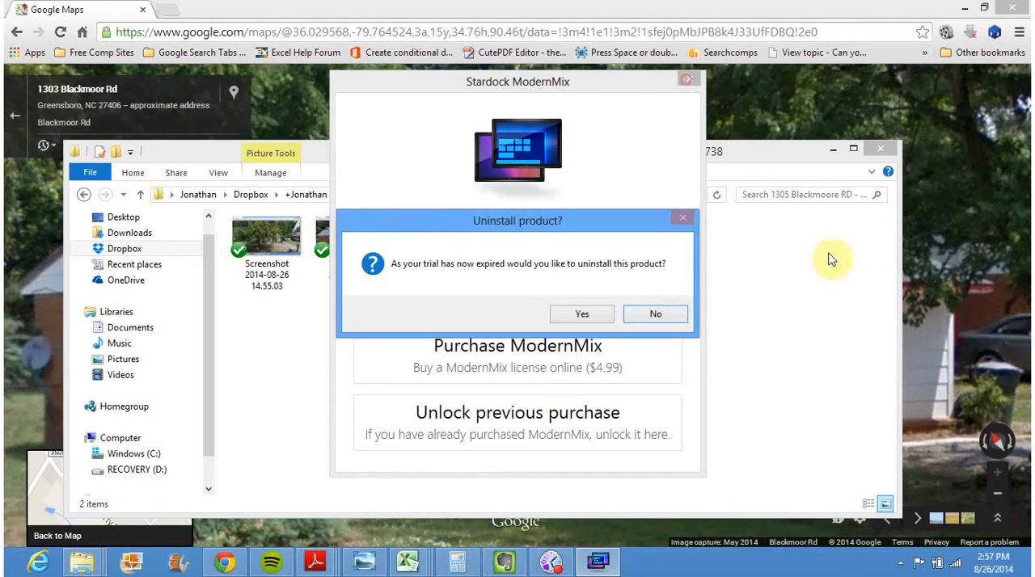
click(665, 316)
click(981, 256)
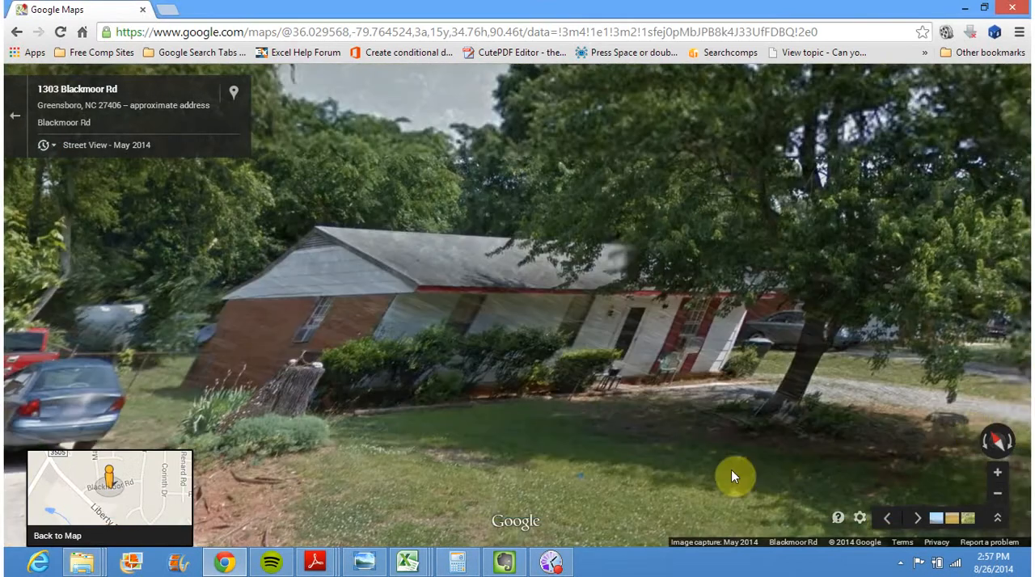
Move along the road past the house and turn the view back toward its front and driveway
click(971, 428)
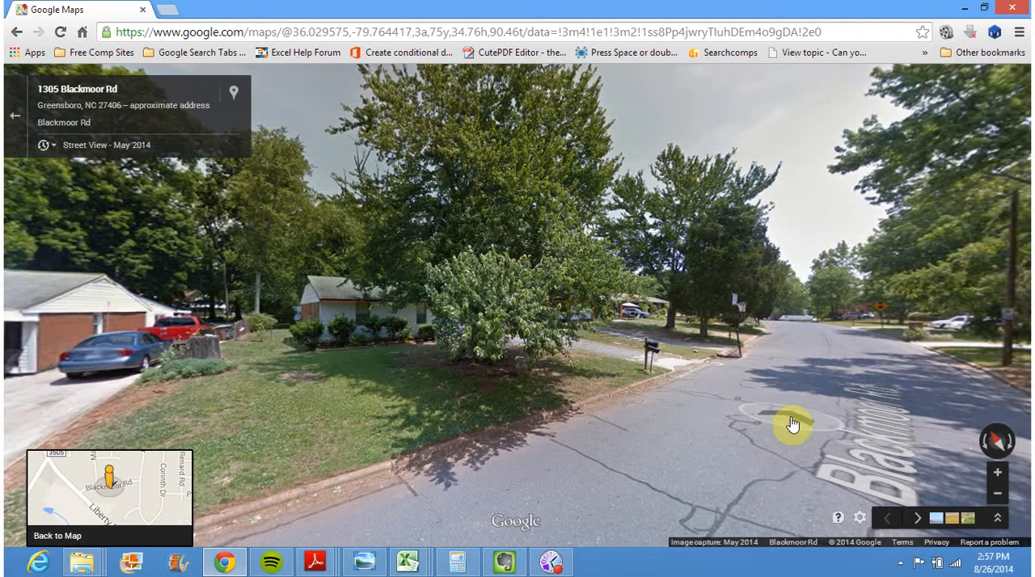
click(790, 416)
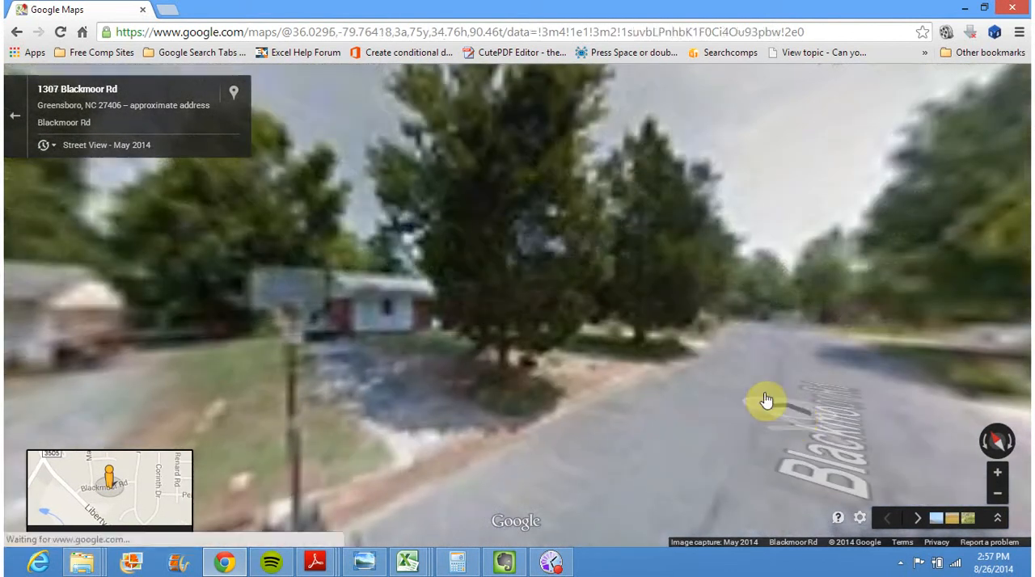
drag(536, 382, 1027, 315)
drag(450, 310, 552, 319)
click(555, 322)
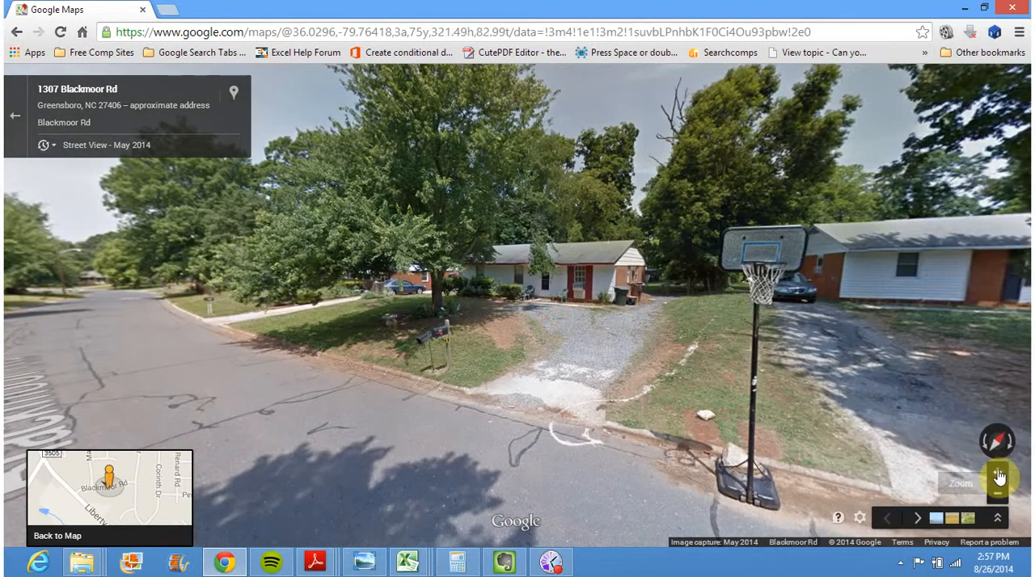
Zoom and center the Street View so the whole front, brick gable end and driveway fit, and capture a screenshot
click(997, 473)
click(999, 475)
click(718, 331)
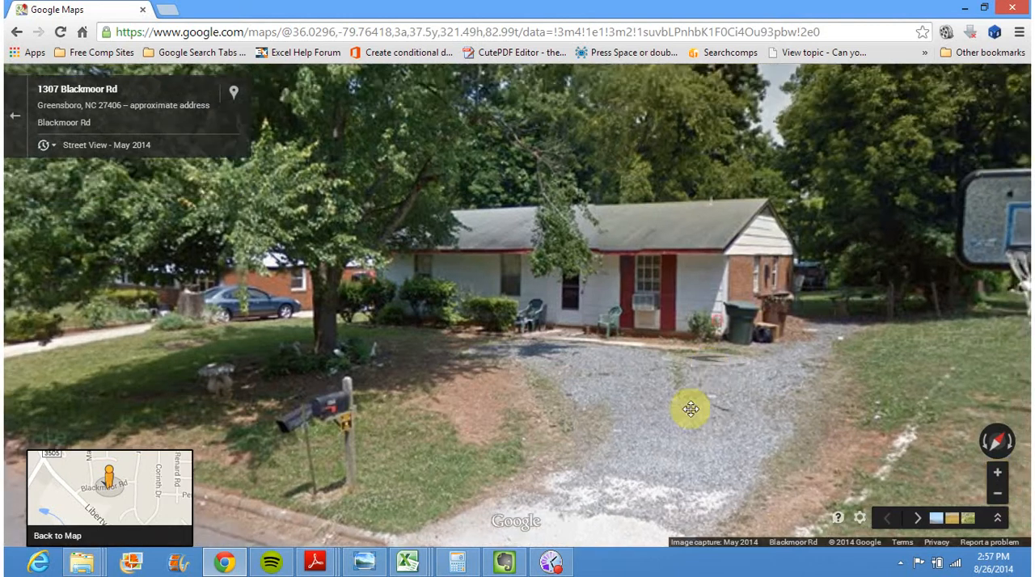
click(998, 476)
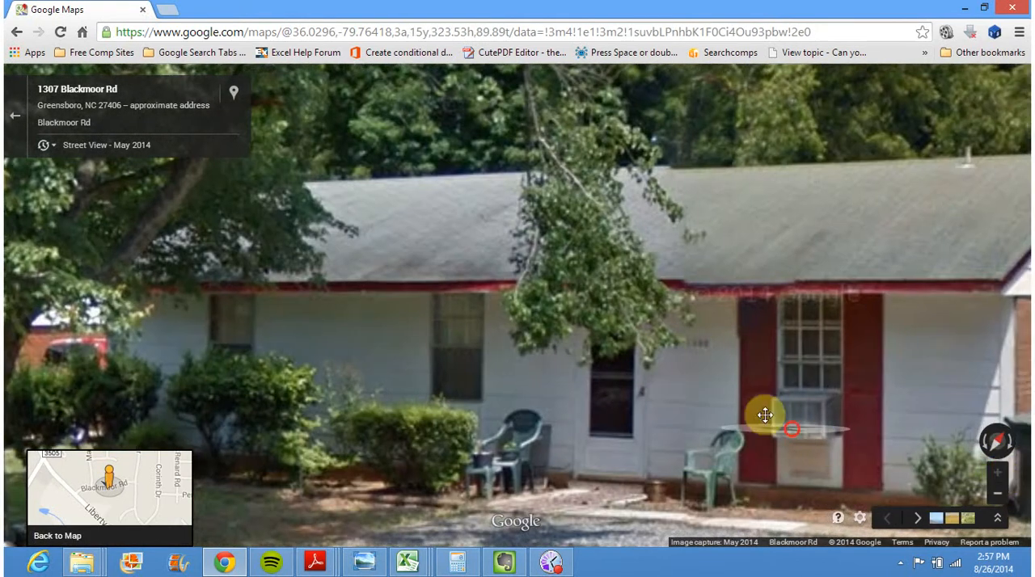
drag(752, 409, 641, 397)
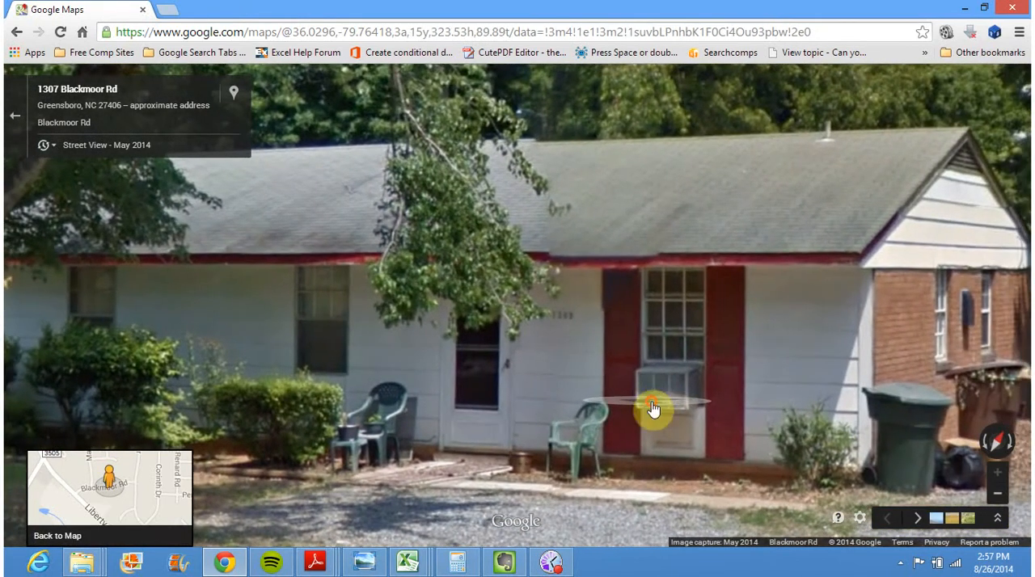
click(998, 493)
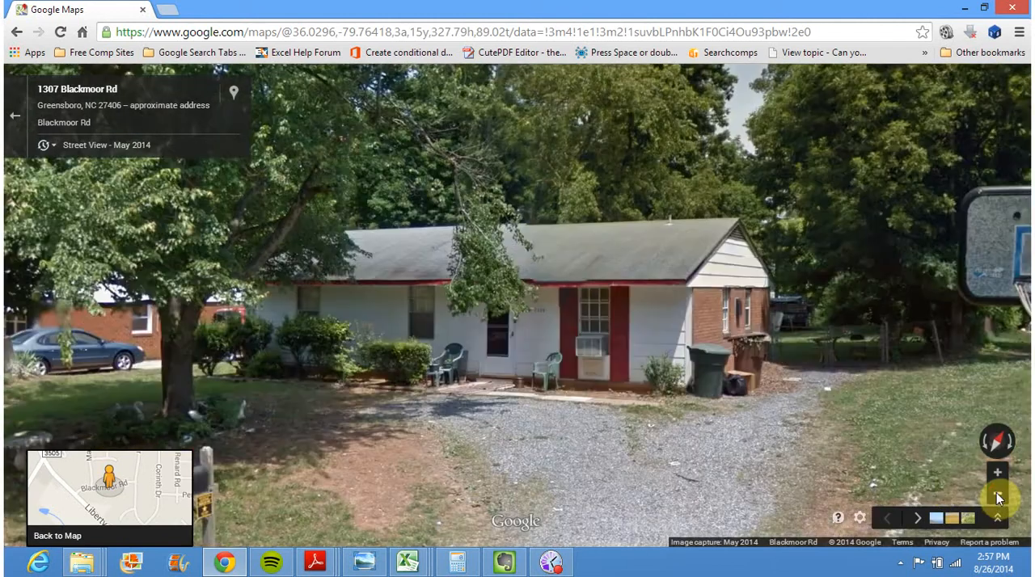
key(Print)
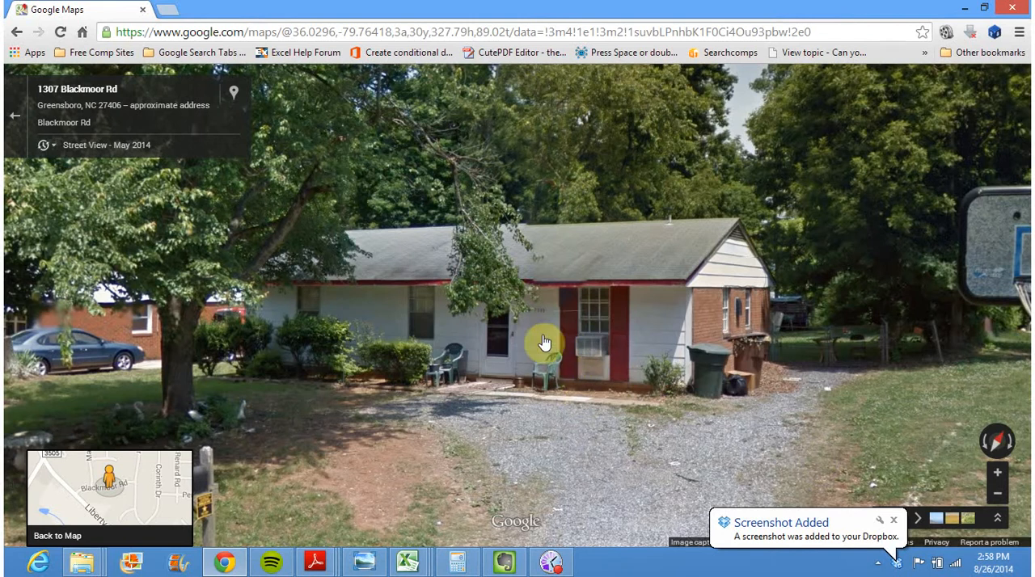
Move the new driveway-side screenshot from the Dropbox Screenshots folder into the property's lead folder inside Personal Leads
click(806, 531)
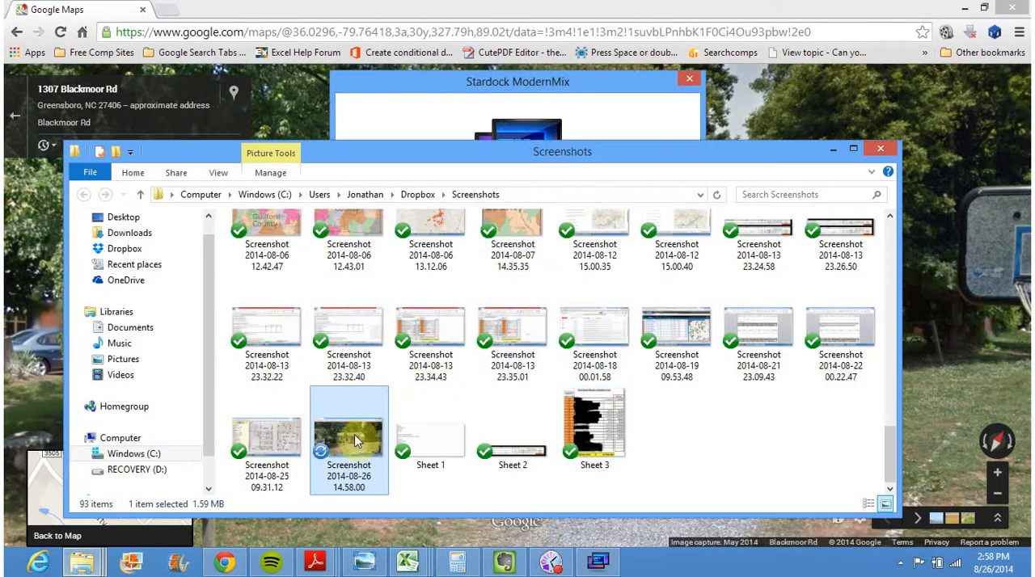
right_click(362, 436)
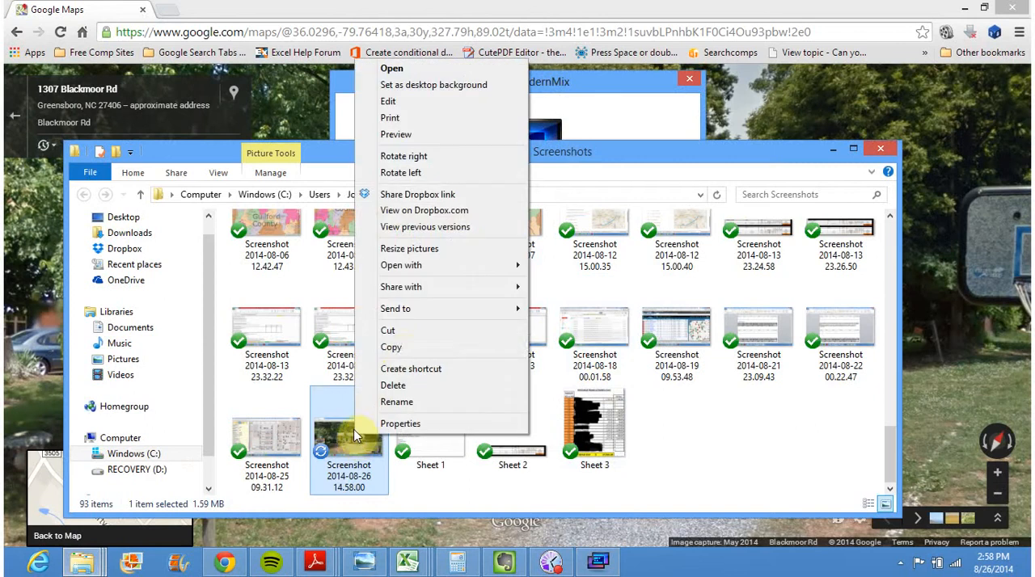
click(410, 335)
click(144, 271)
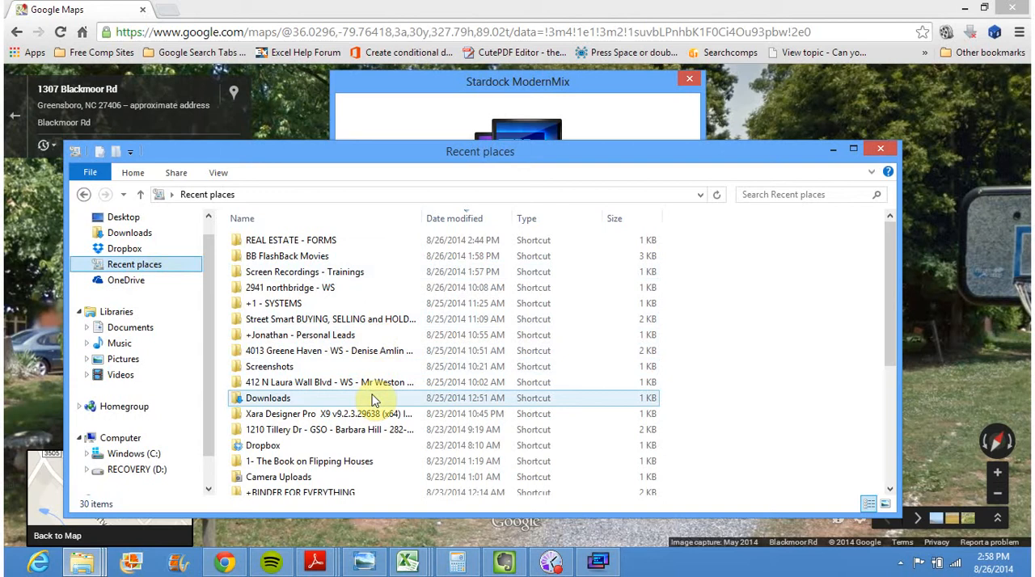
click(140, 254)
double_click(334, 368)
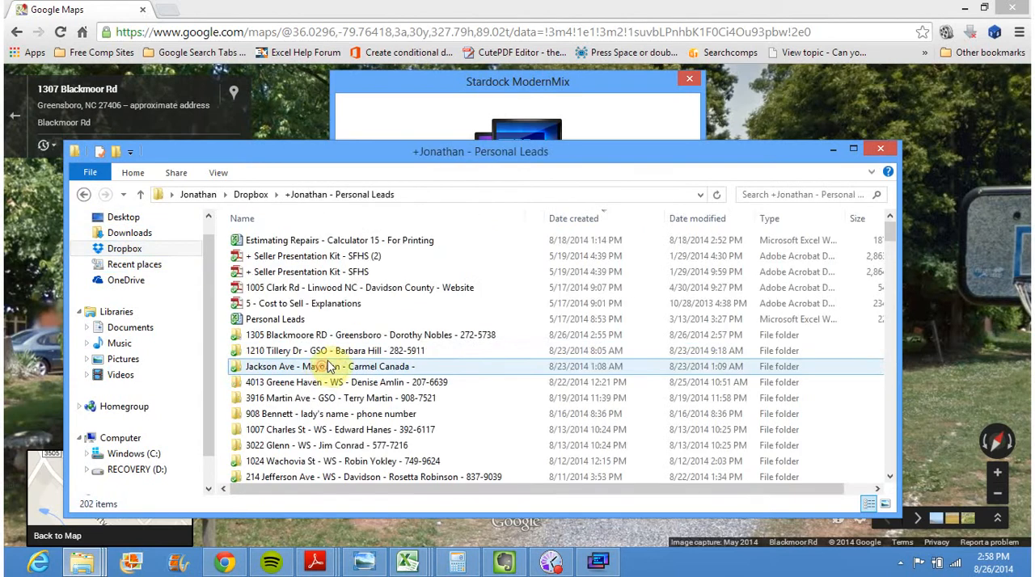
double_click(393, 335)
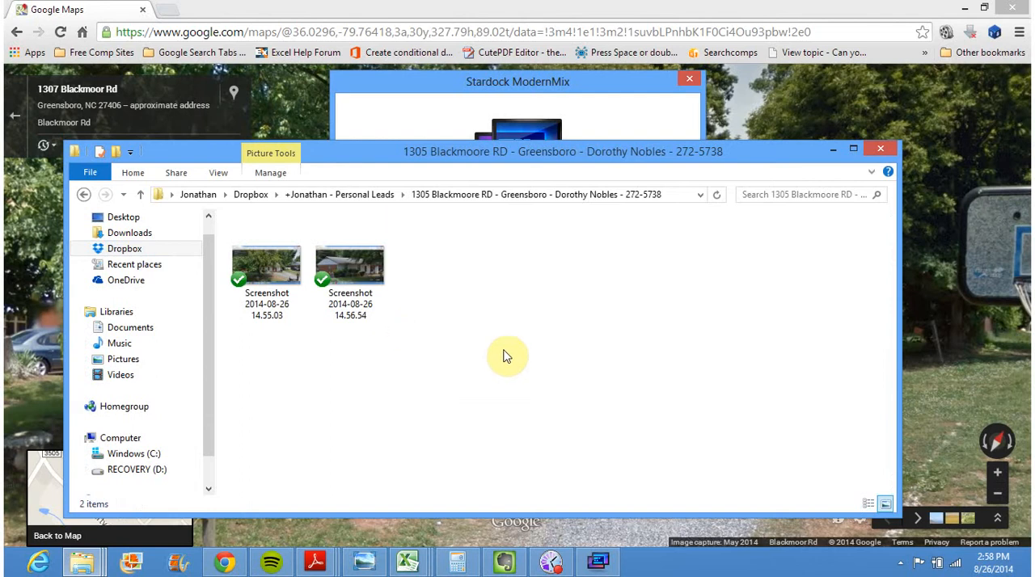
key(ctrl+v)
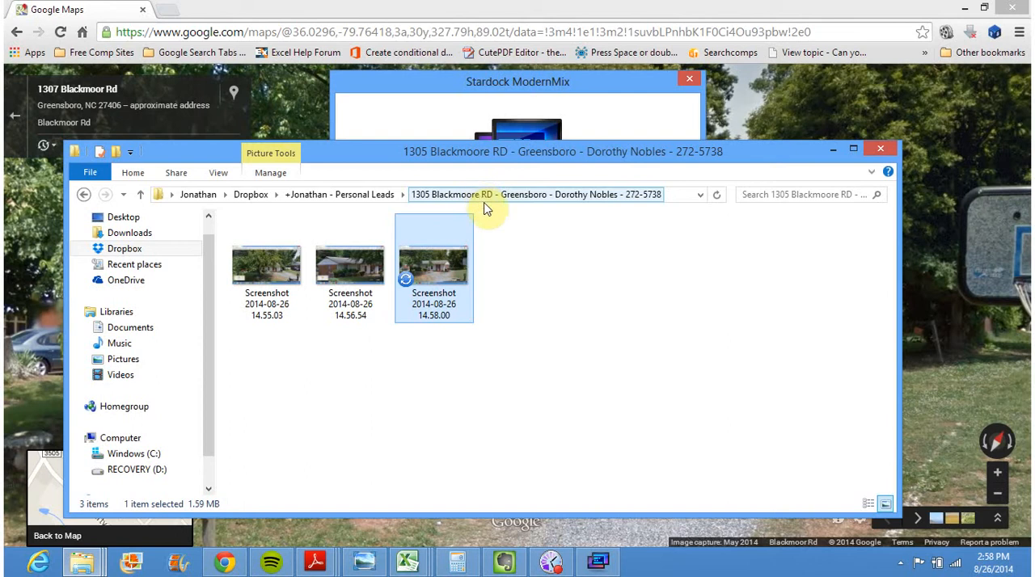
Minimize the lead folder window and dismiss the ModernMix trial window without uninstalling the product
click(835, 155)
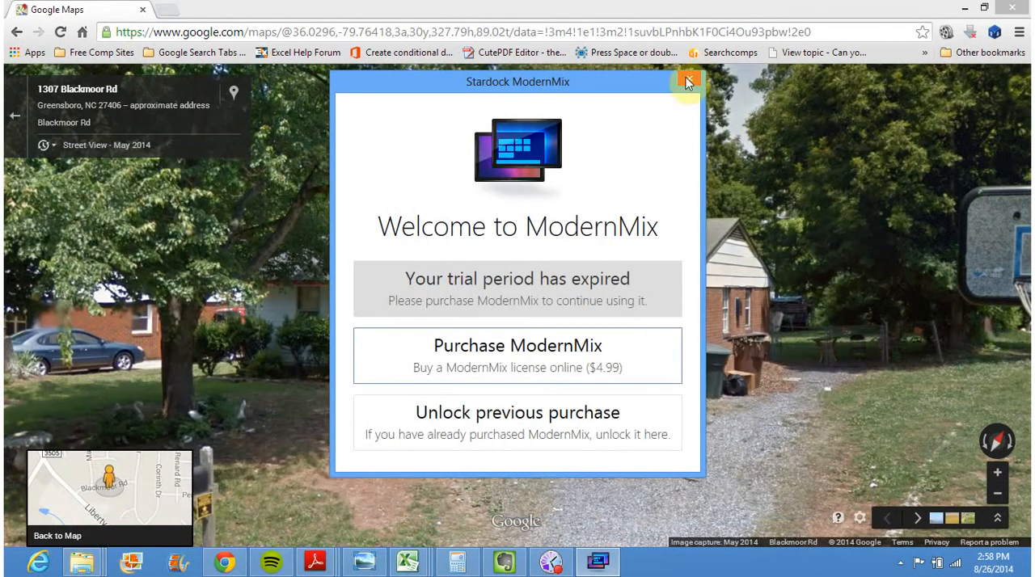
click(689, 79)
click(657, 313)
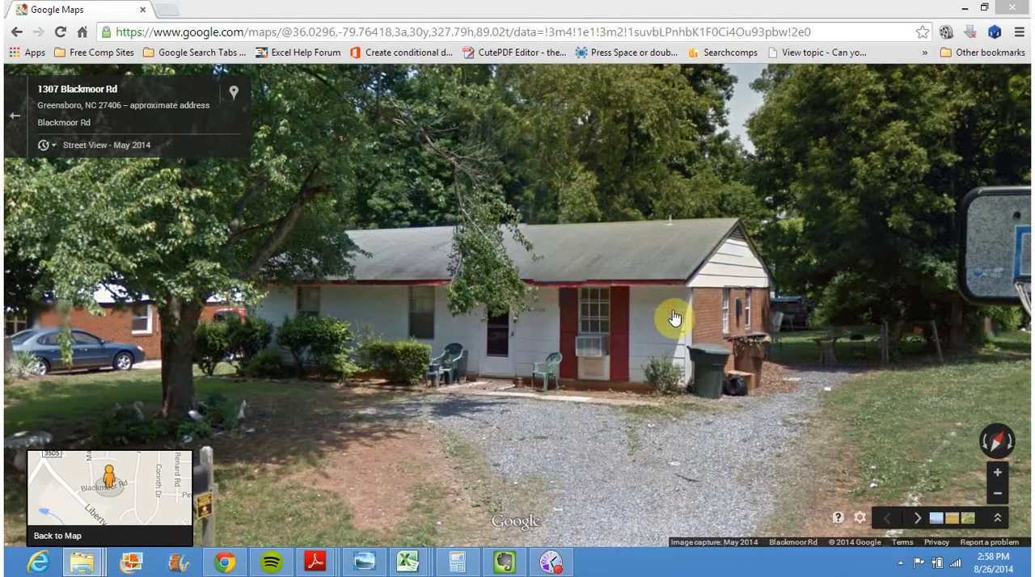
Open the Triad MLS site, triad.fusionmls.com, in a new browser tab
click(170, 10)
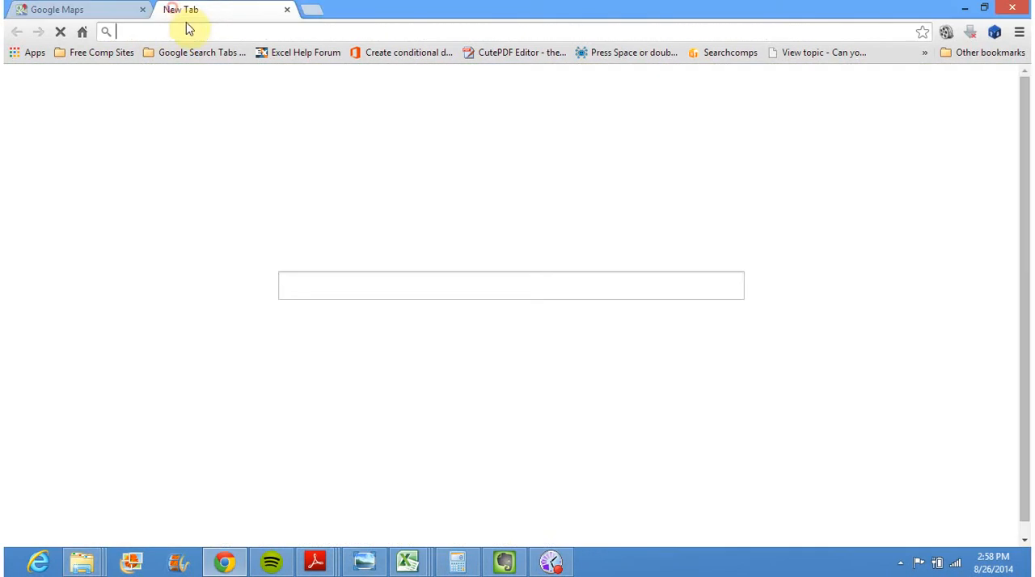
text(triad)
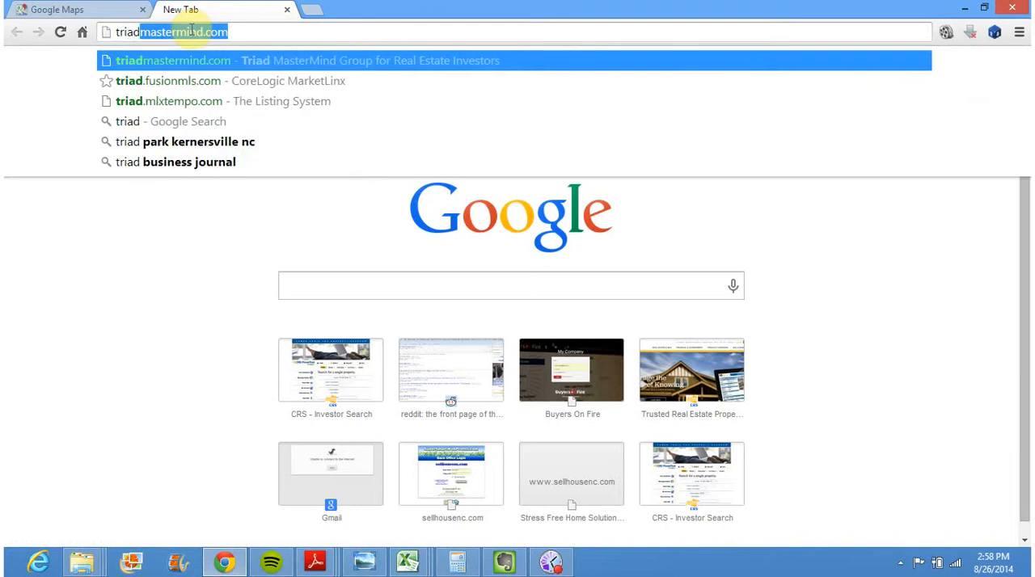
text(.)
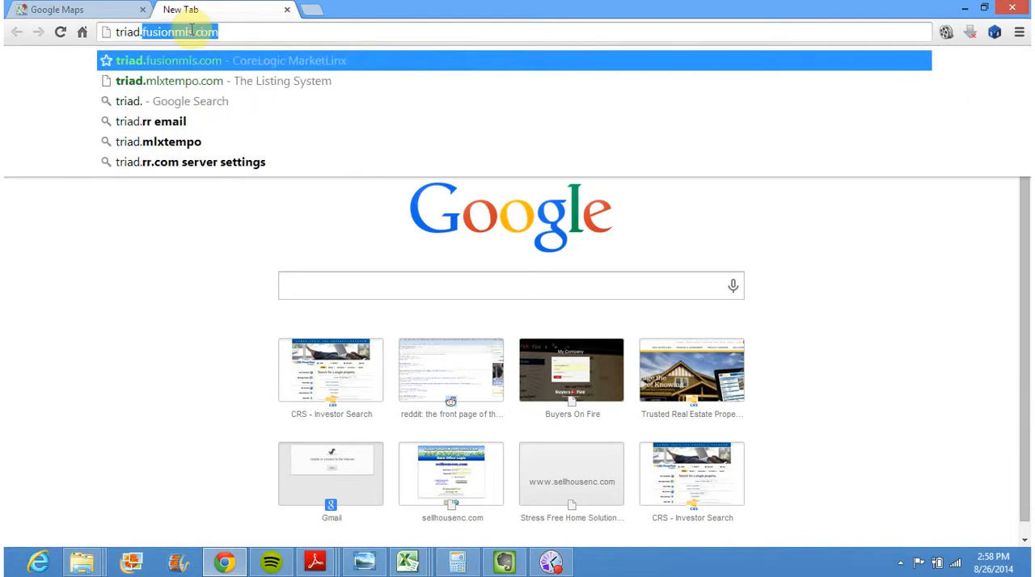
key(Return)
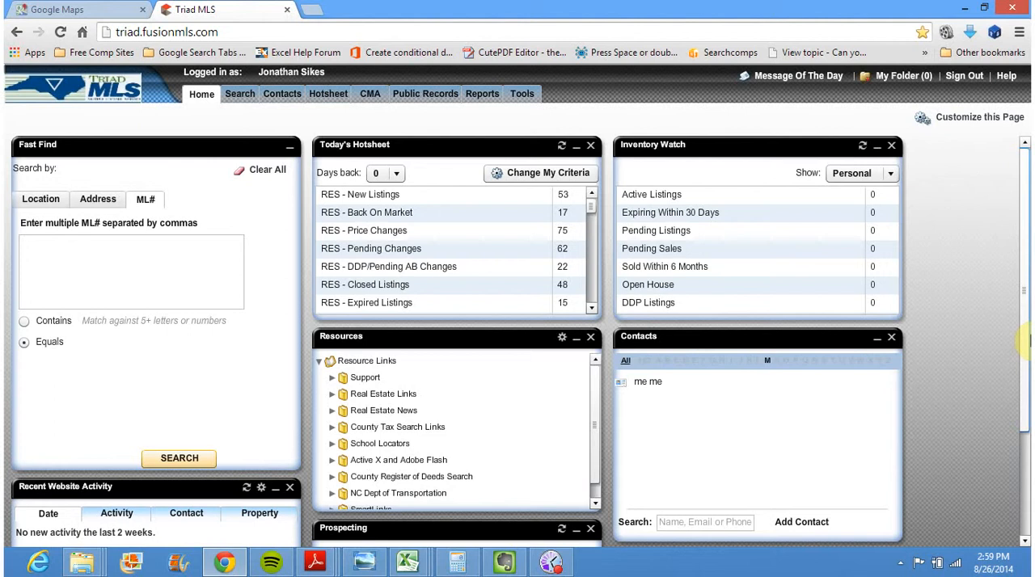
Open a residential Quick Search and show the lead property's street address on its map, selecting the matching result
click(240, 98)
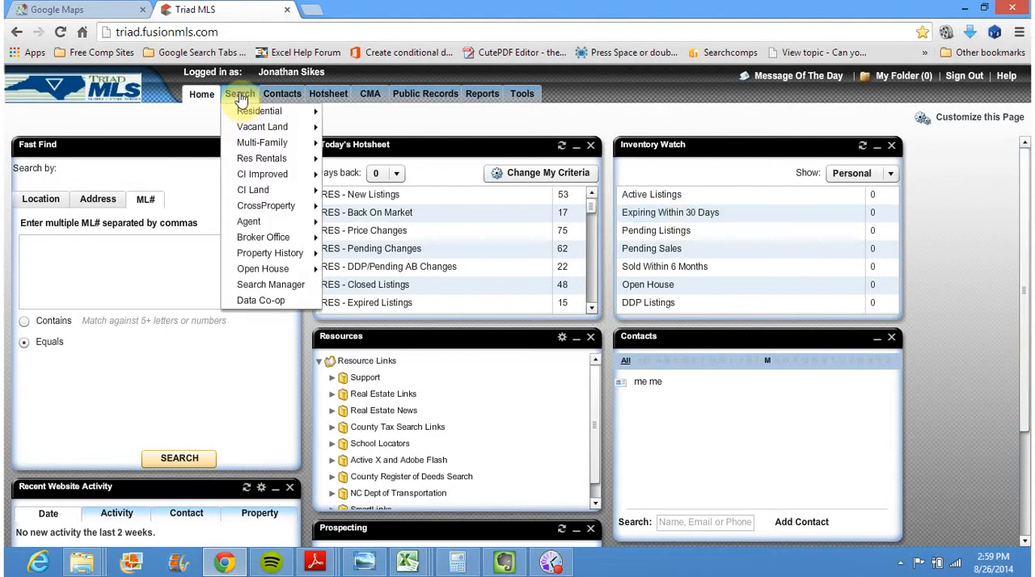
click(244, 112)
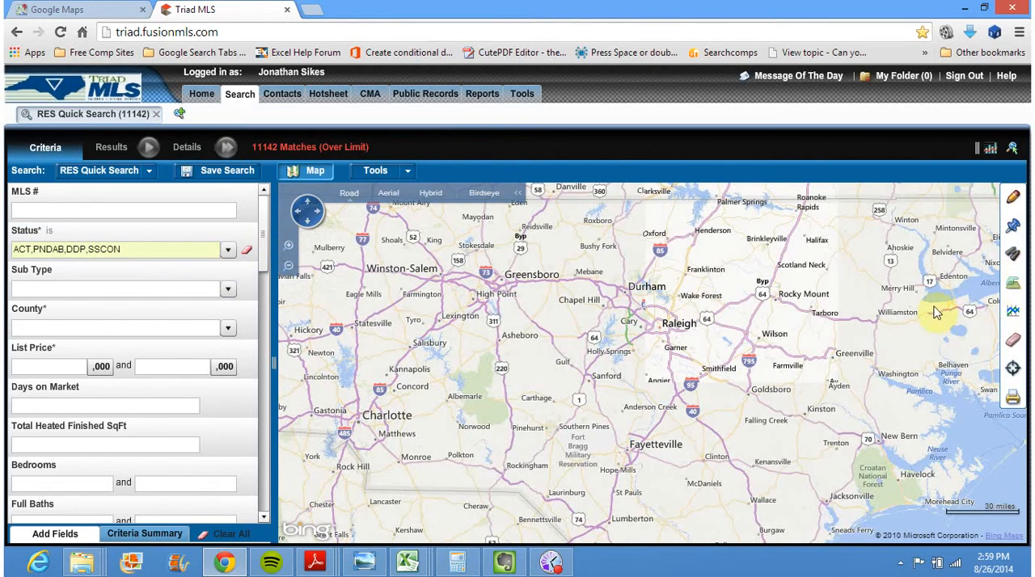
click(1017, 231)
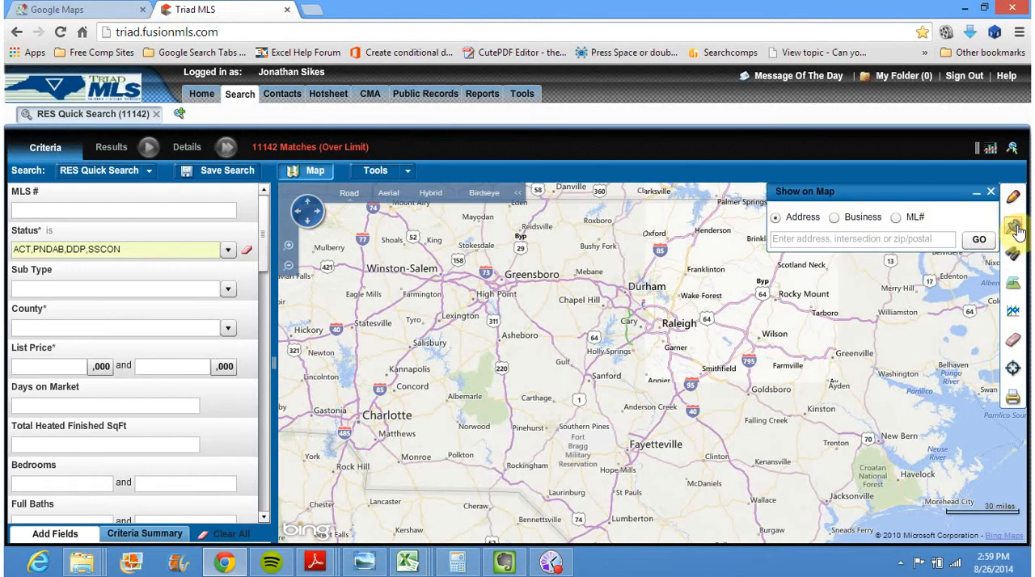
click(910, 239)
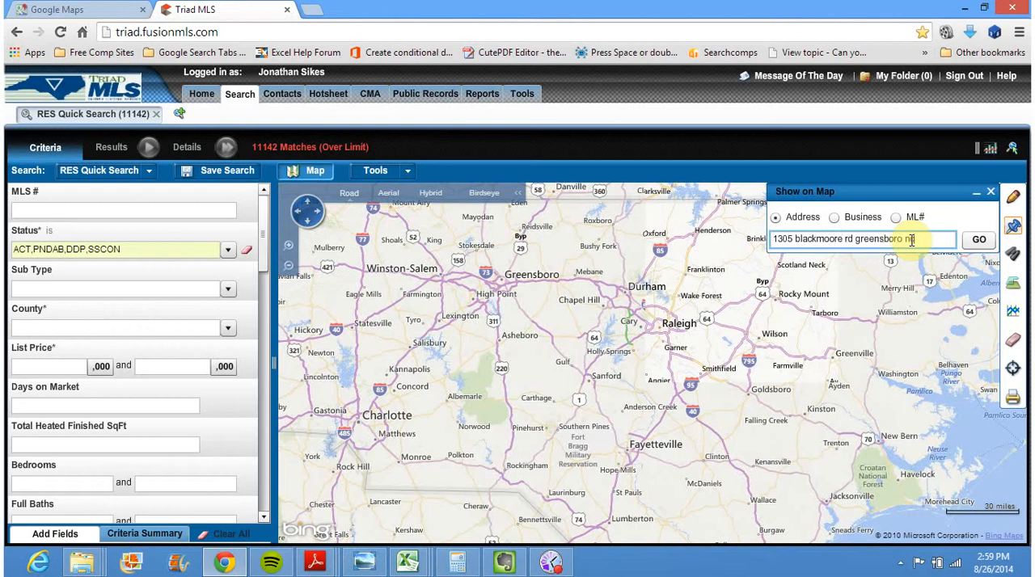
key(Return)
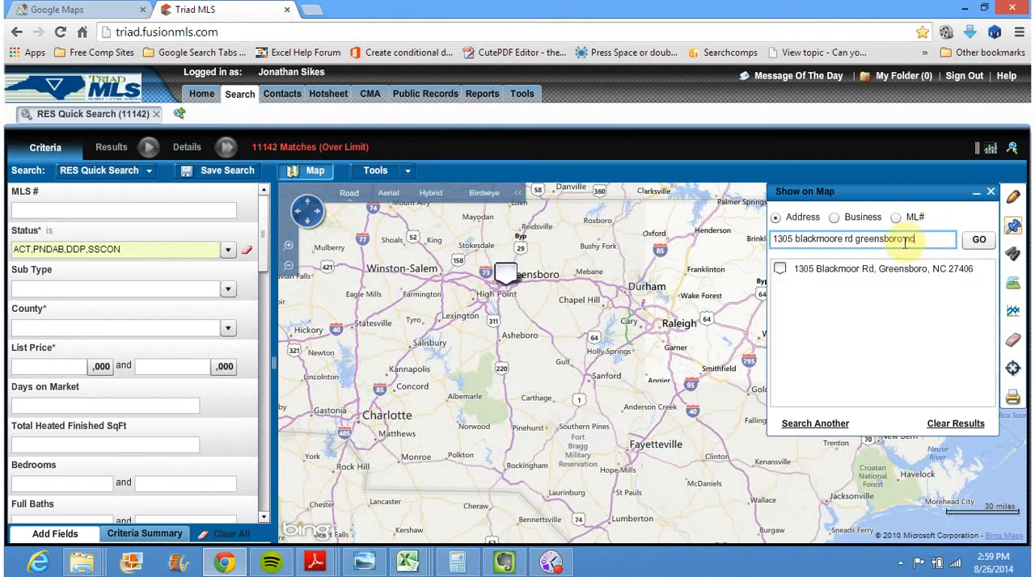
click(505, 274)
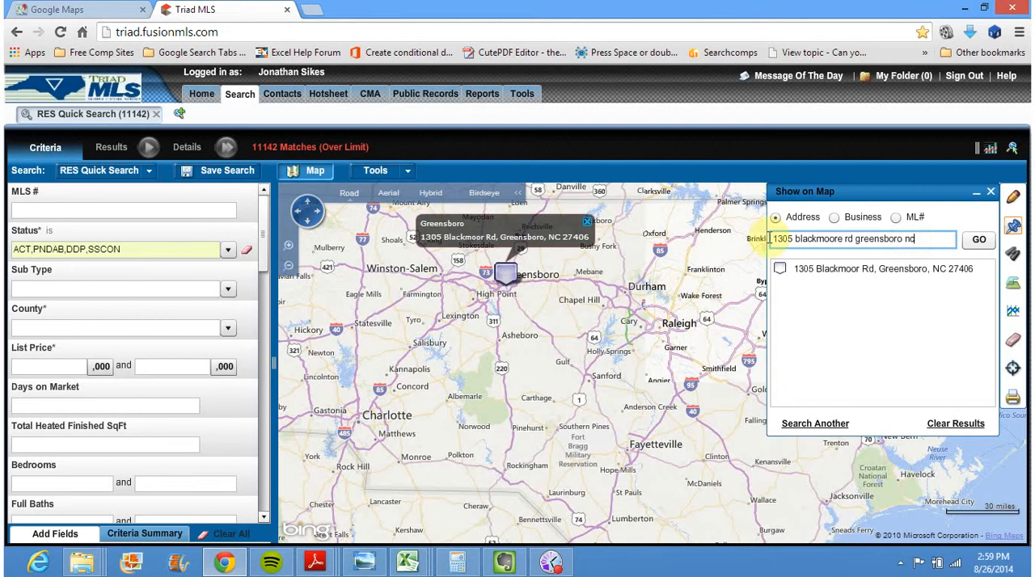
click(848, 275)
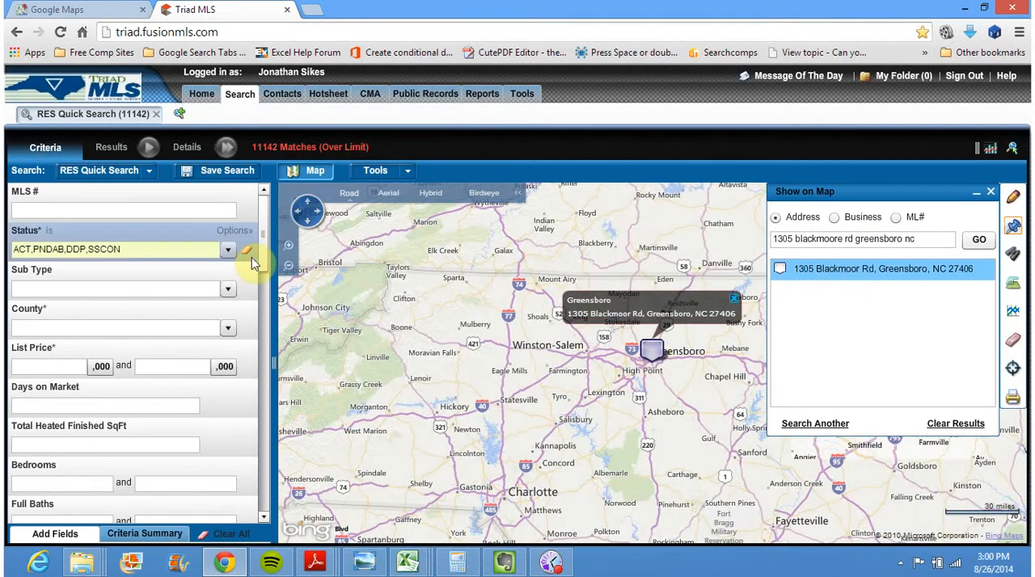
Zoom the map in on the property's pin until the surrounding streets are readable, and close the address lookup
click(289, 245)
click(290, 246)
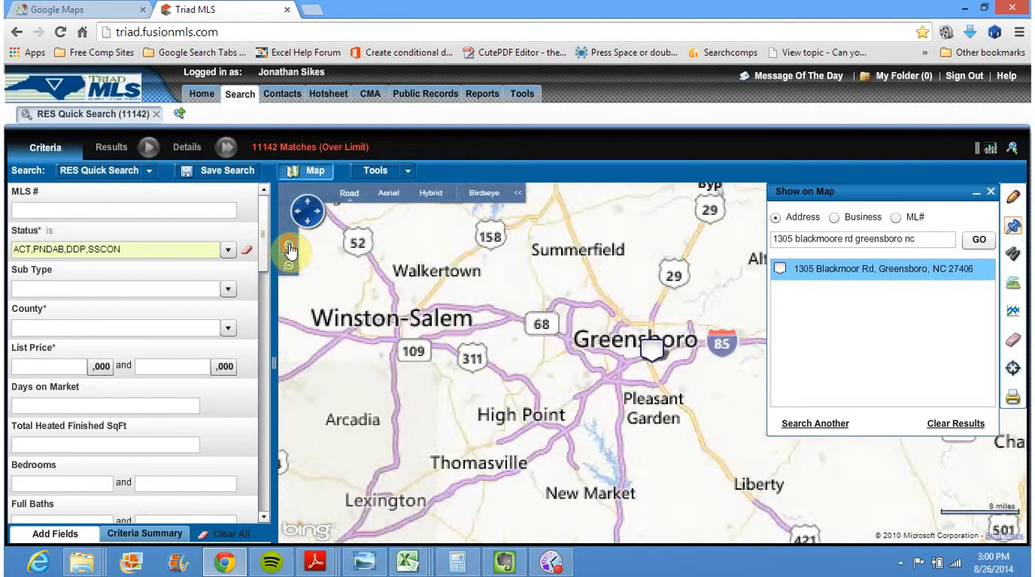
click(289, 247)
click(289, 246)
click(289, 248)
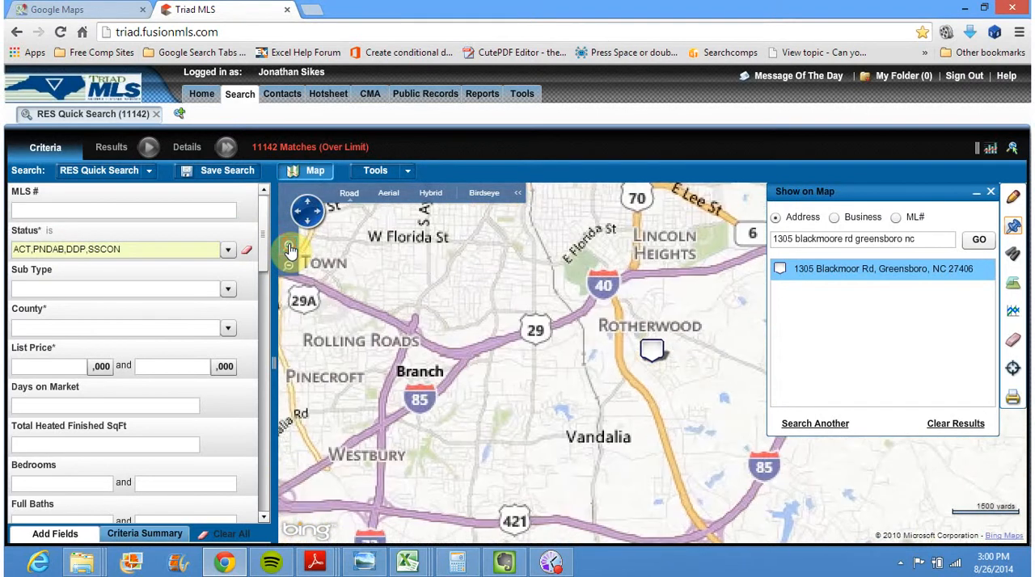
click(290, 248)
click(289, 249)
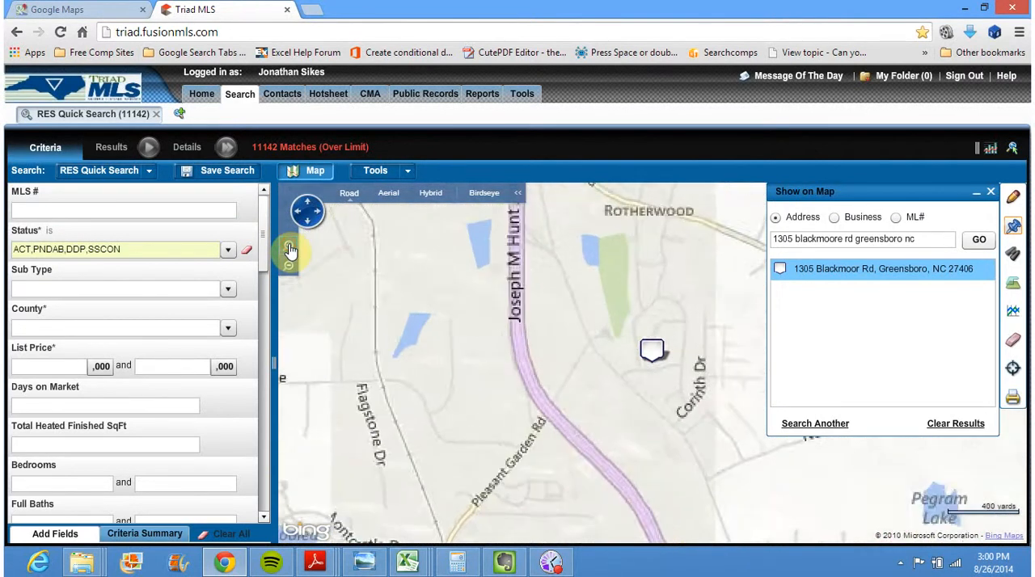
click(990, 192)
Draw a radius search area of 1.00 mile centered on the property's pin
drag(825, 400, 791, 444)
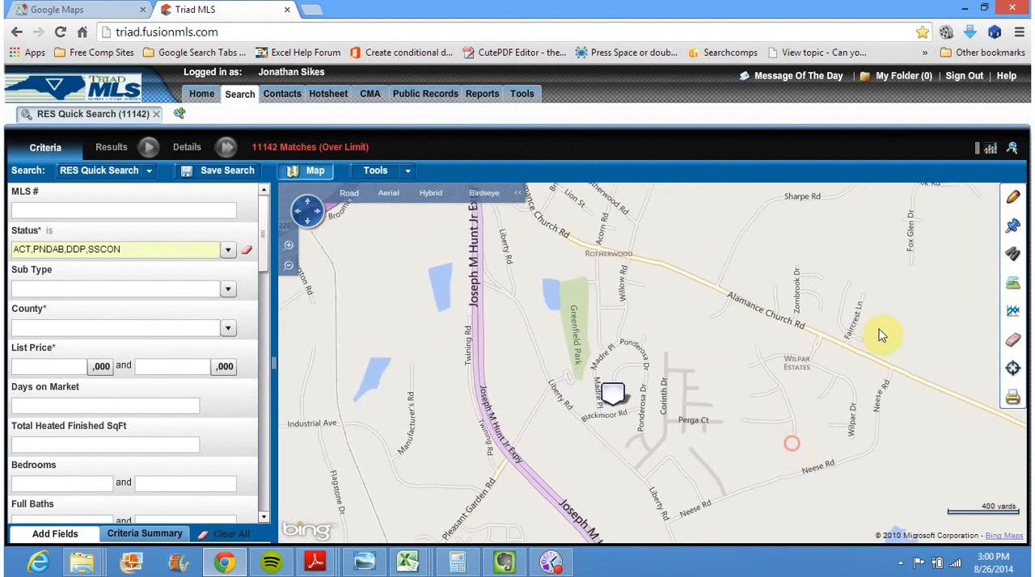
click(288, 265)
drag(838, 409, 794, 410)
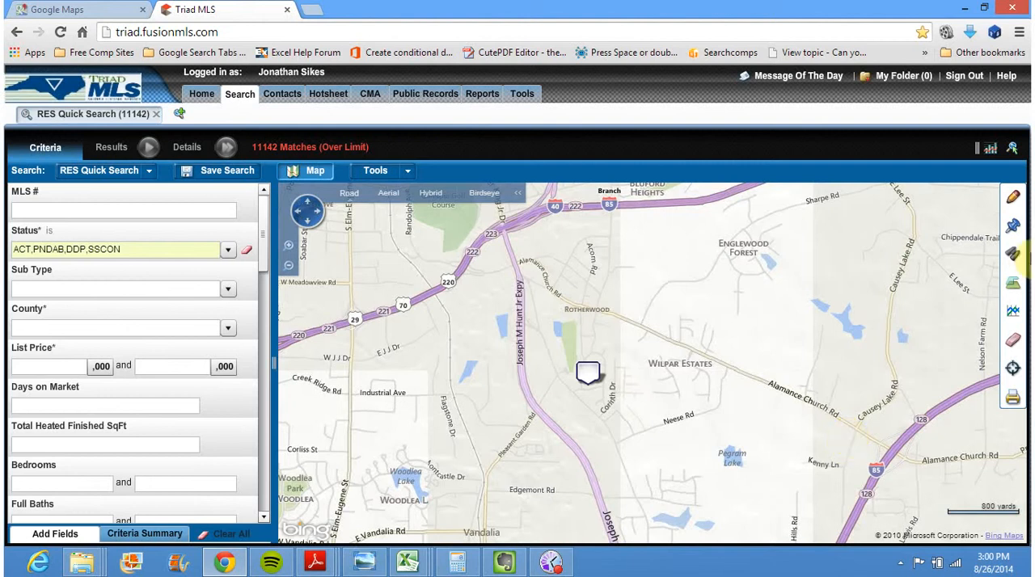
click(1013, 200)
click(924, 277)
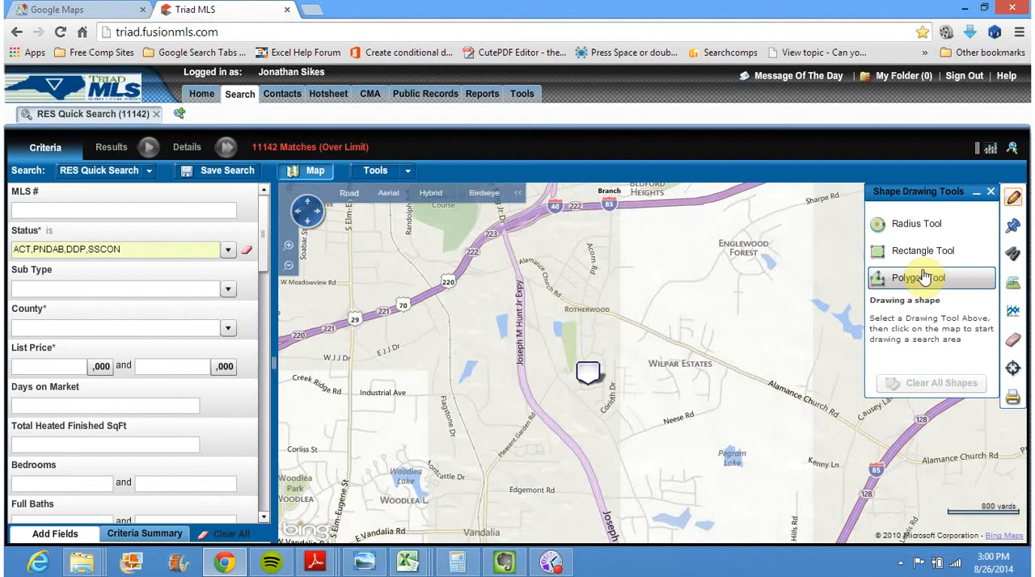
click(924, 225)
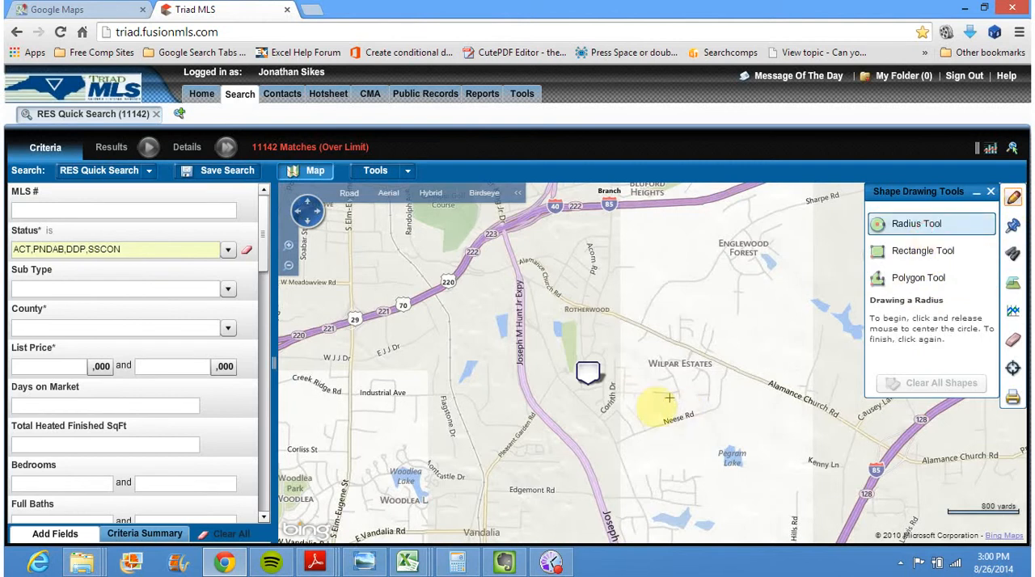
click(588, 390)
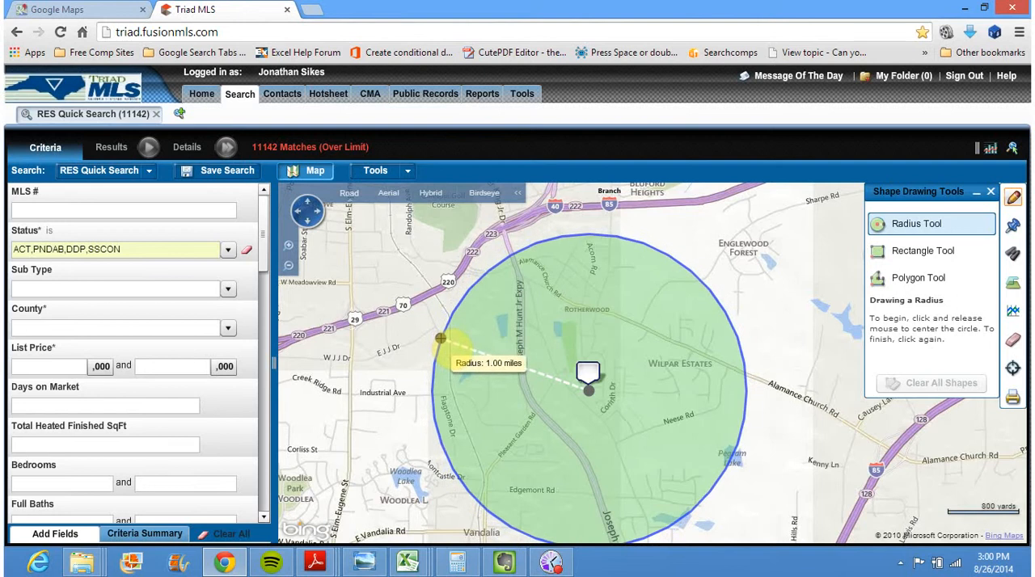
click(440, 338)
Preview listing summaries inside the search radius and review the available Status choices without changing the selection
mouse_move(652, 356)
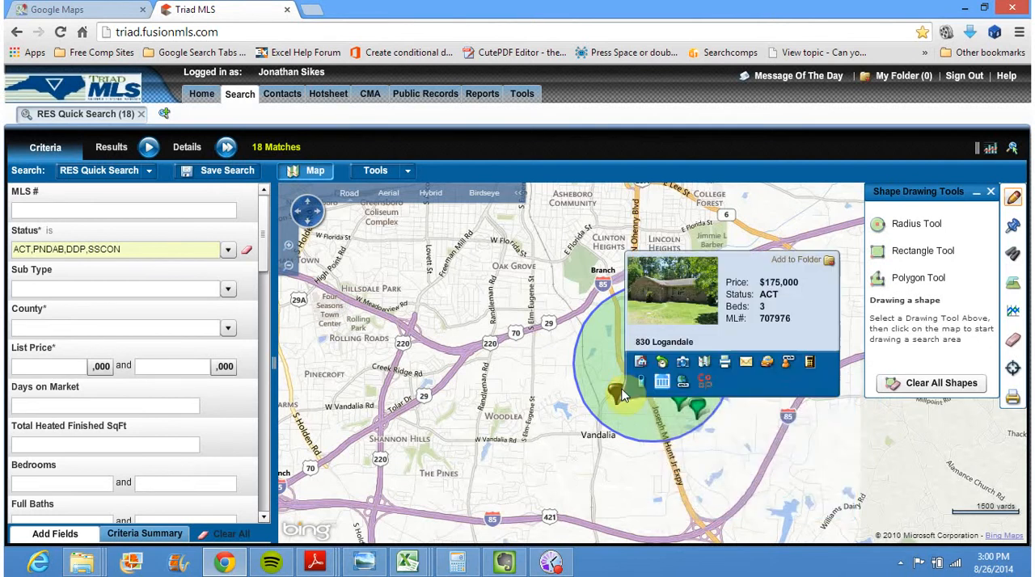
mouse_move(701, 413)
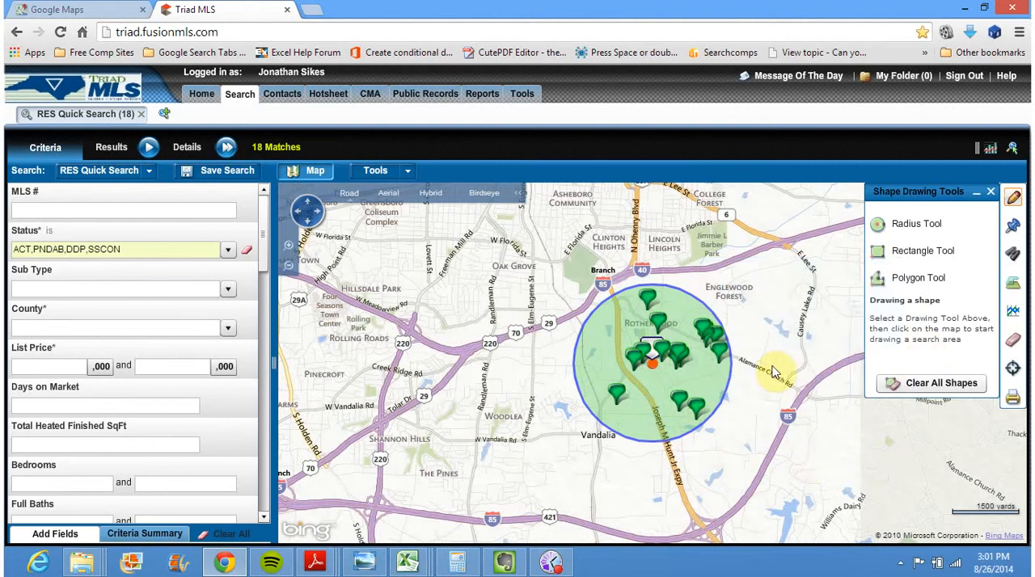
drag(776, 354, 753, 348)
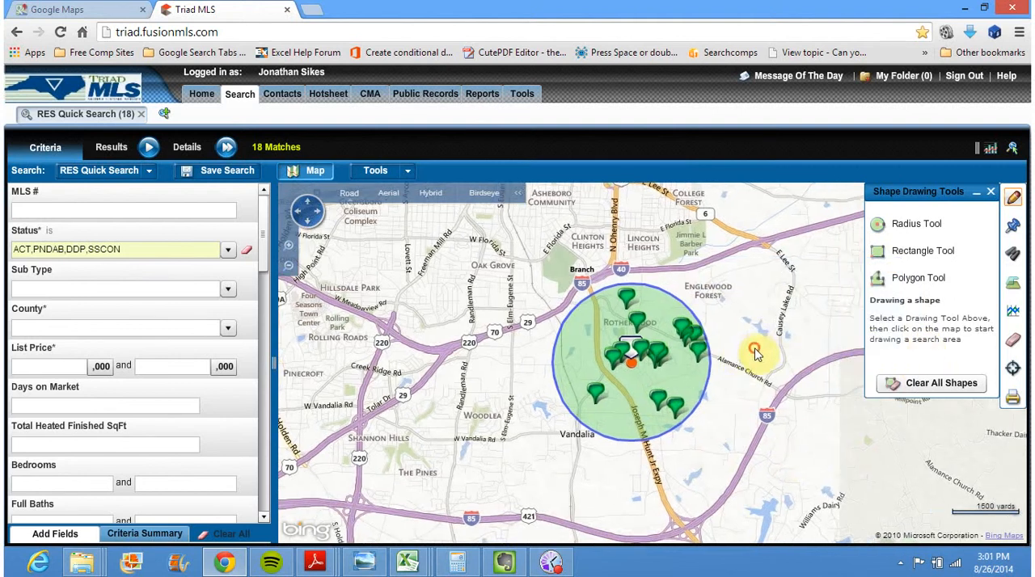
click(289, 247)
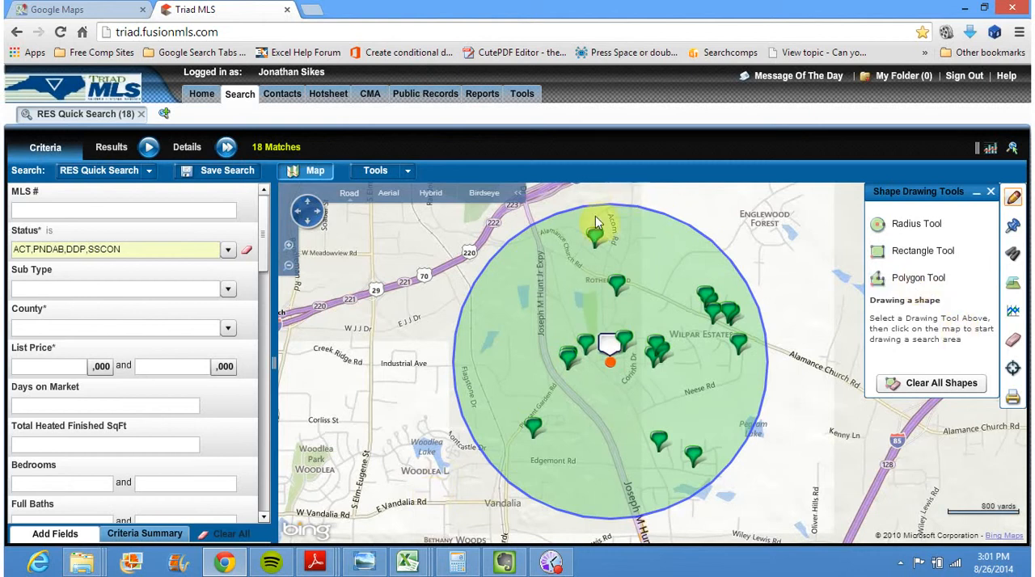
click(567, 356)
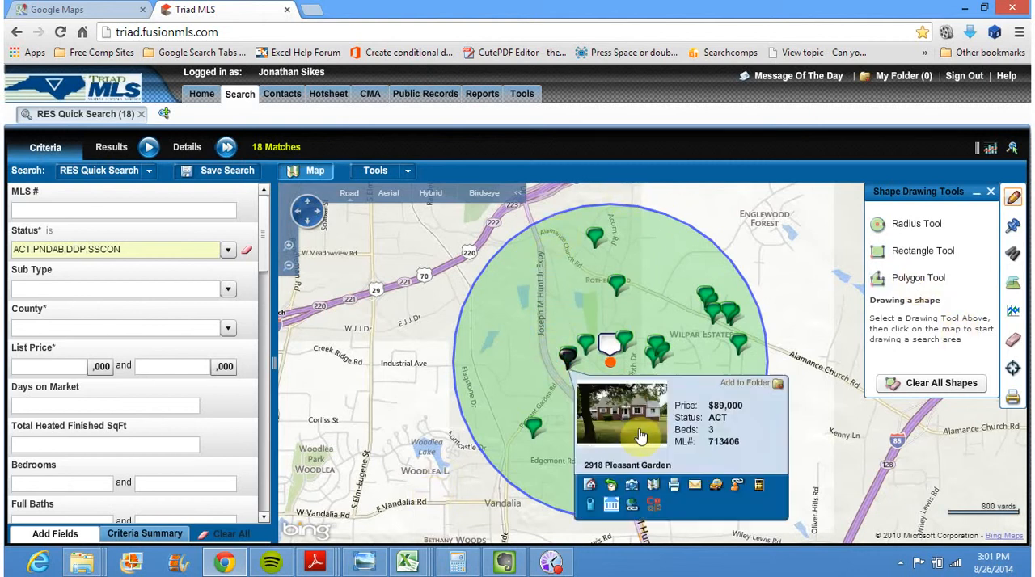
mouse_move(554, 257)
mouse_down()
mouse_move(615, 372)
mouse_move(572, 259)
mouse_up()
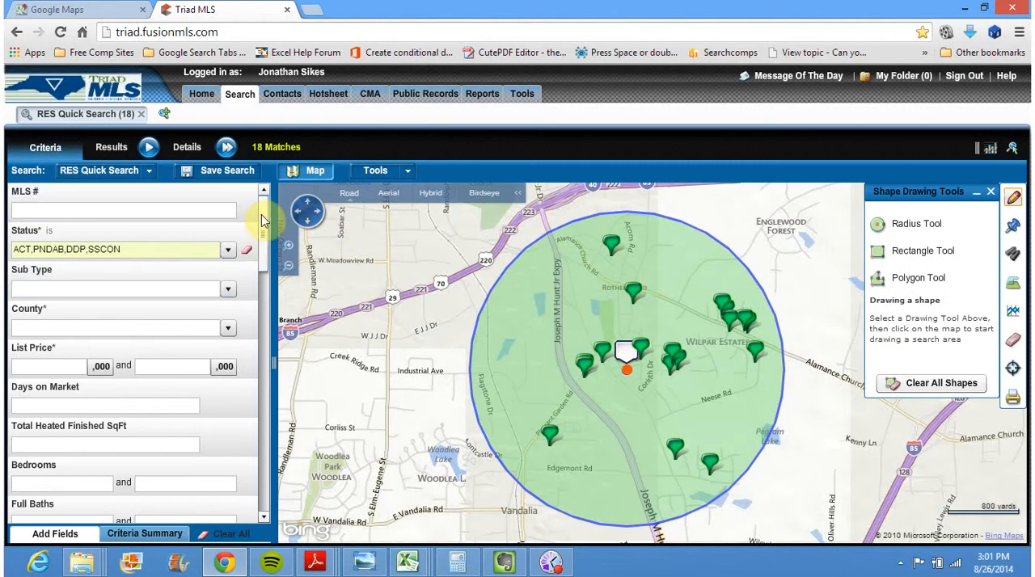
click(228, 250)
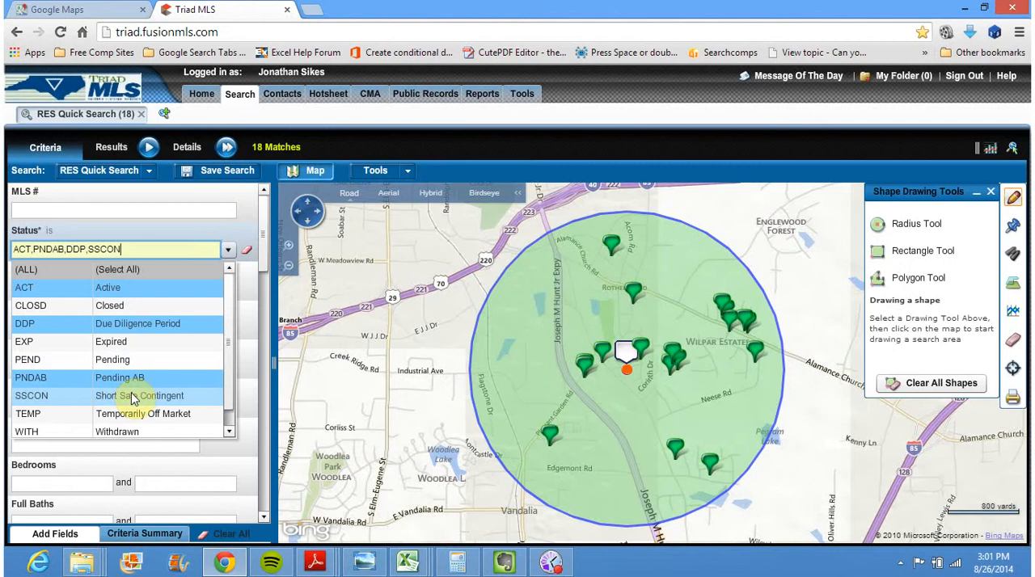
click(267, 236)
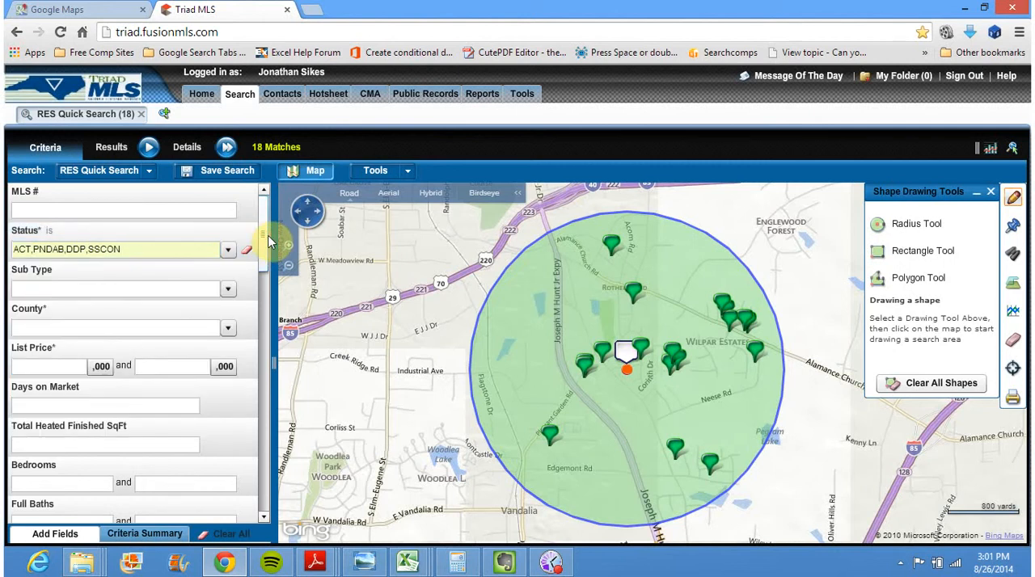
Set the Total Heated Finished SqFt criterion's condition to between
drag(261, 224, 266, 263)
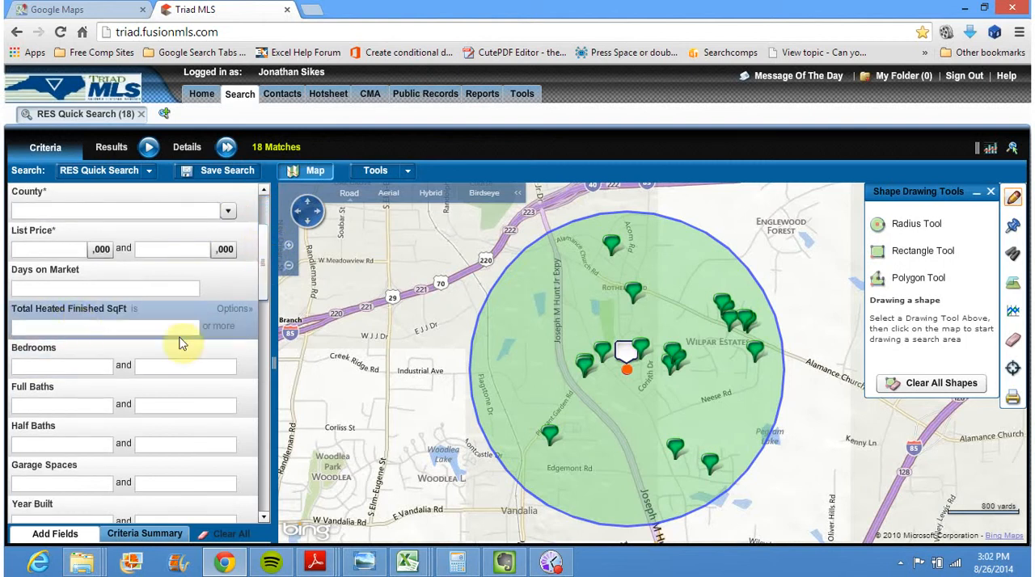
click(137, 313)
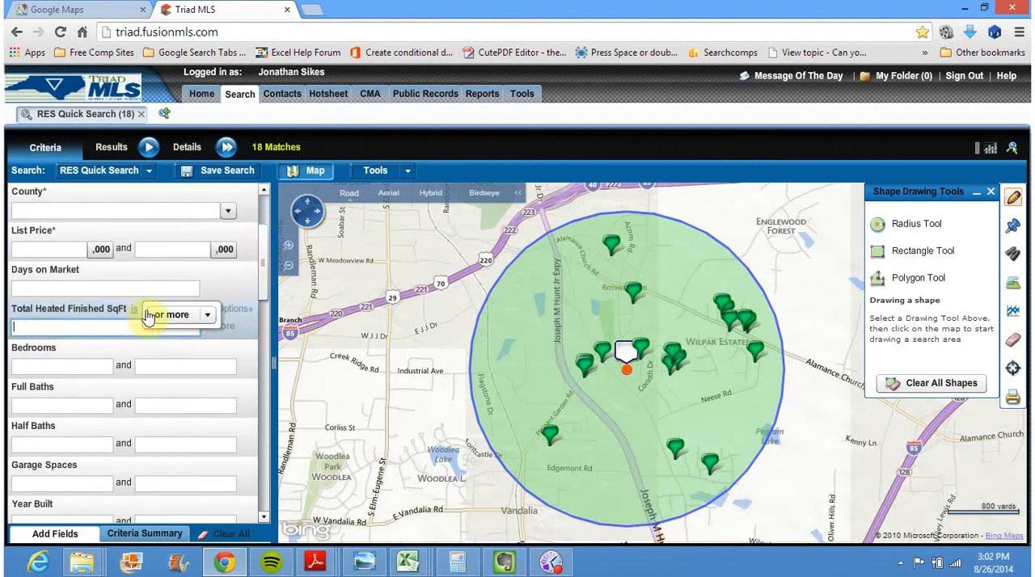
click(206, 315)
click(198, 329)
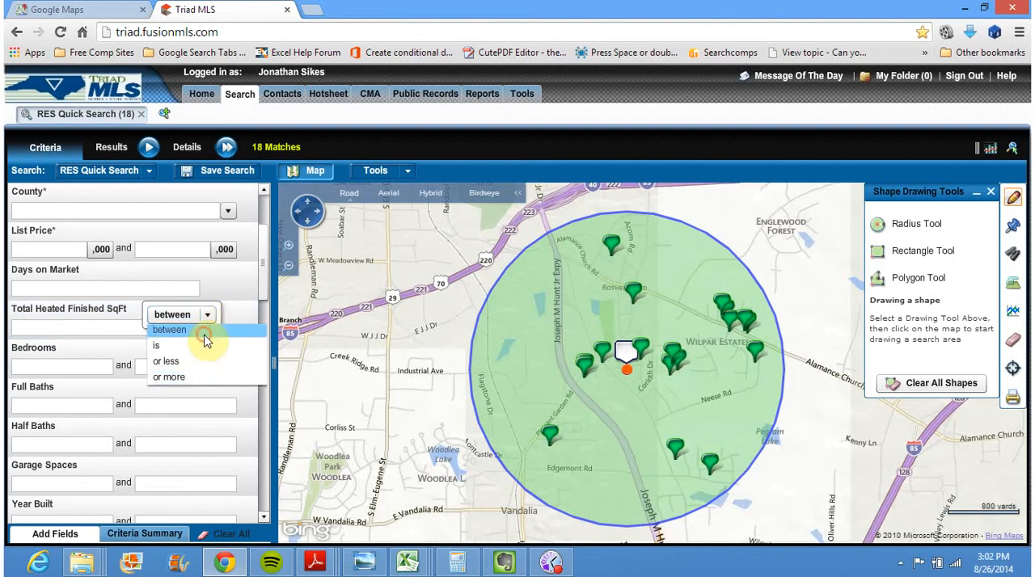
click(41, 329)
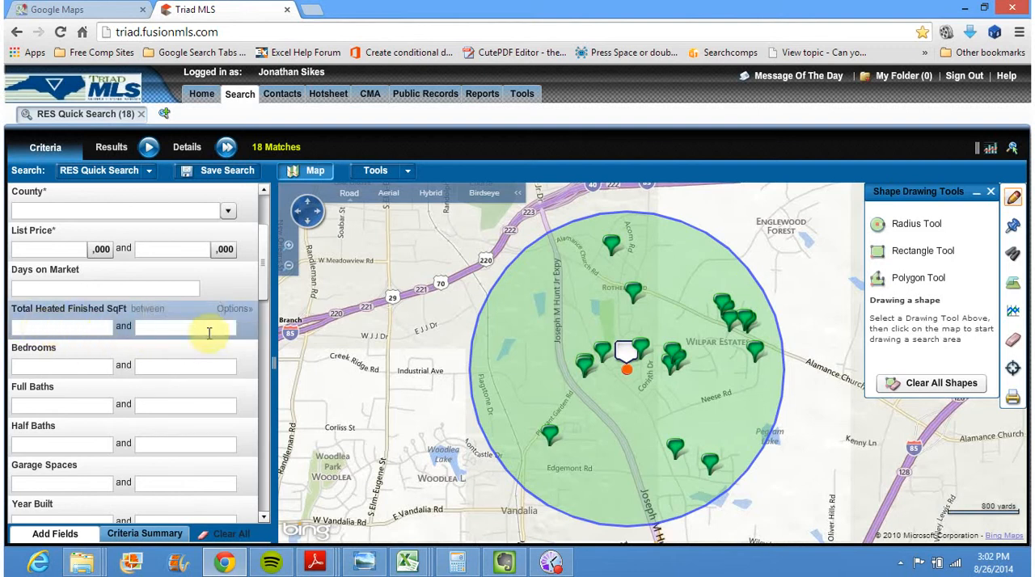
Look through the search criteria from square footage down to the street fields, and return to the start of the list
drag(266, 272, 264, 297)
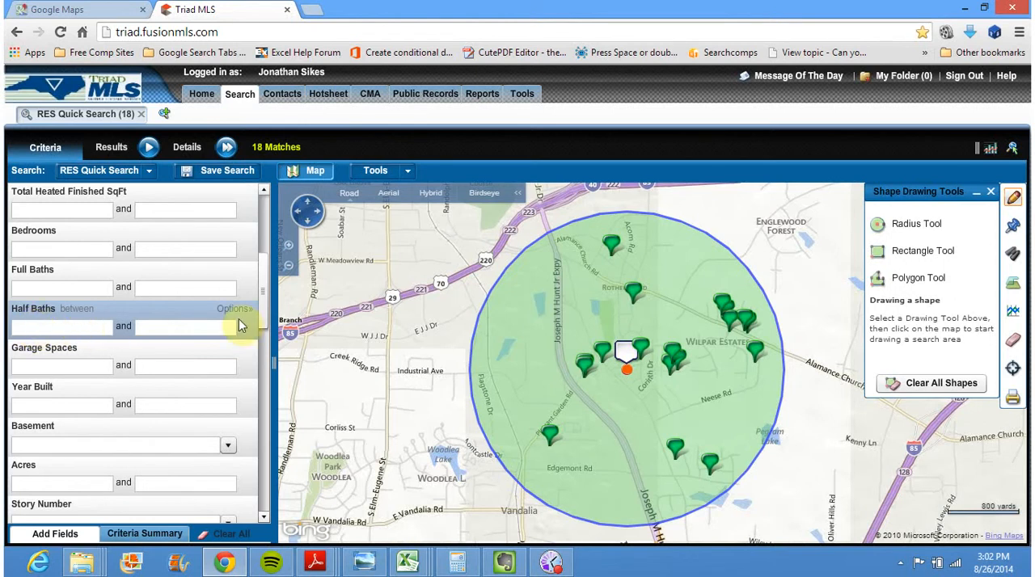
drag(264, 307, 266, 335)
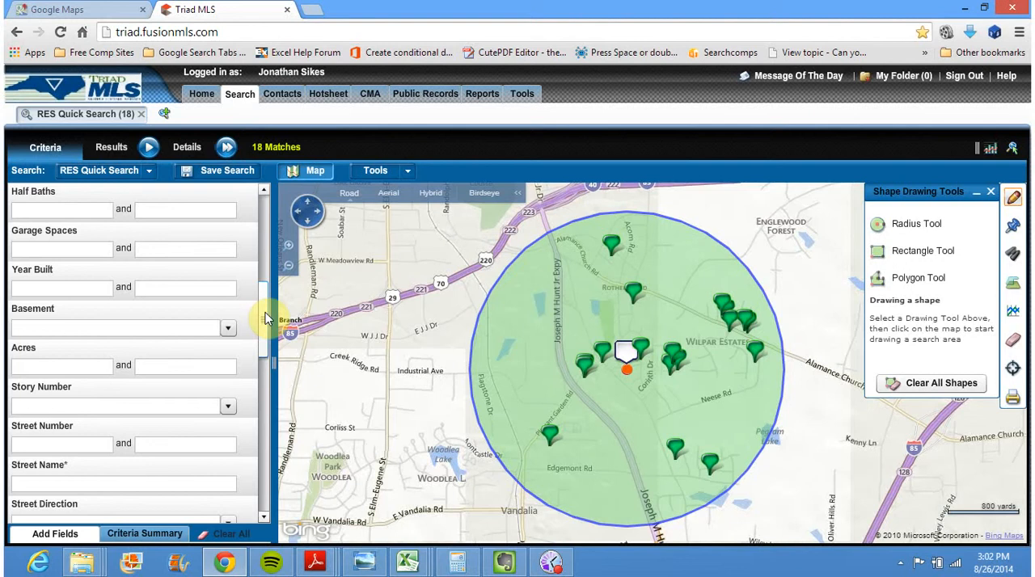
scroll(265, 314, down, 1)
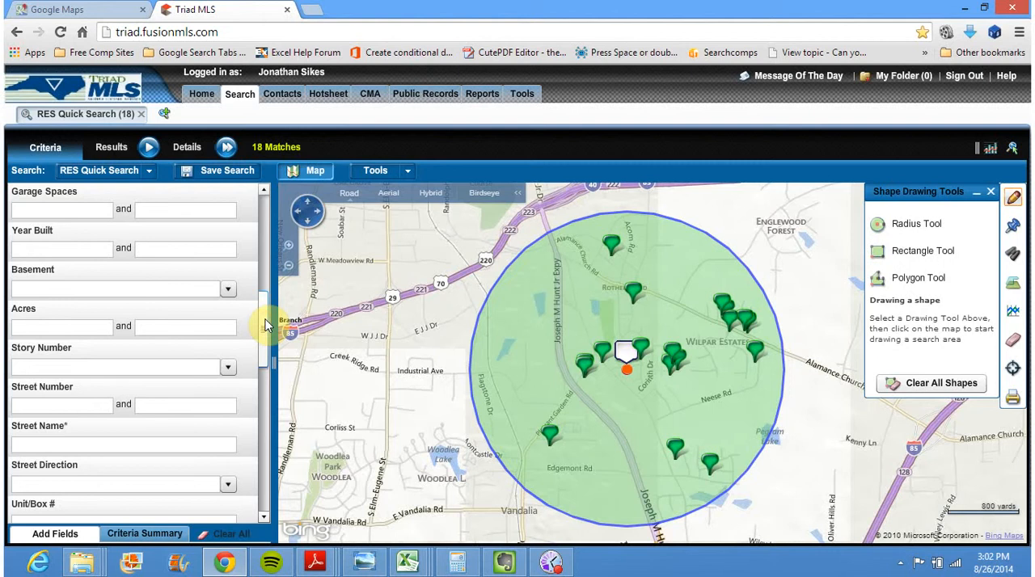
drag(267, 325, 268, 184)
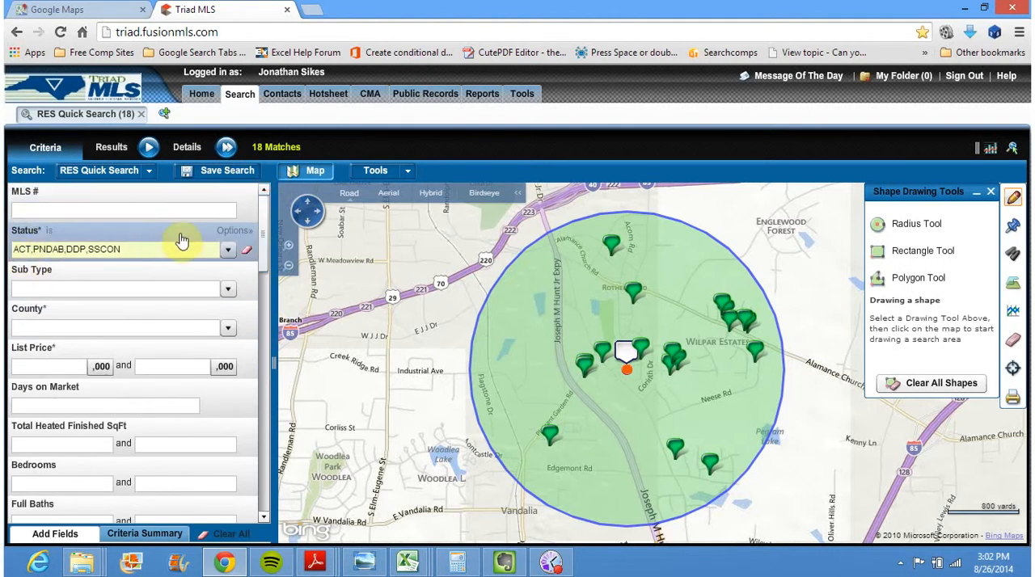
click(262, 216)
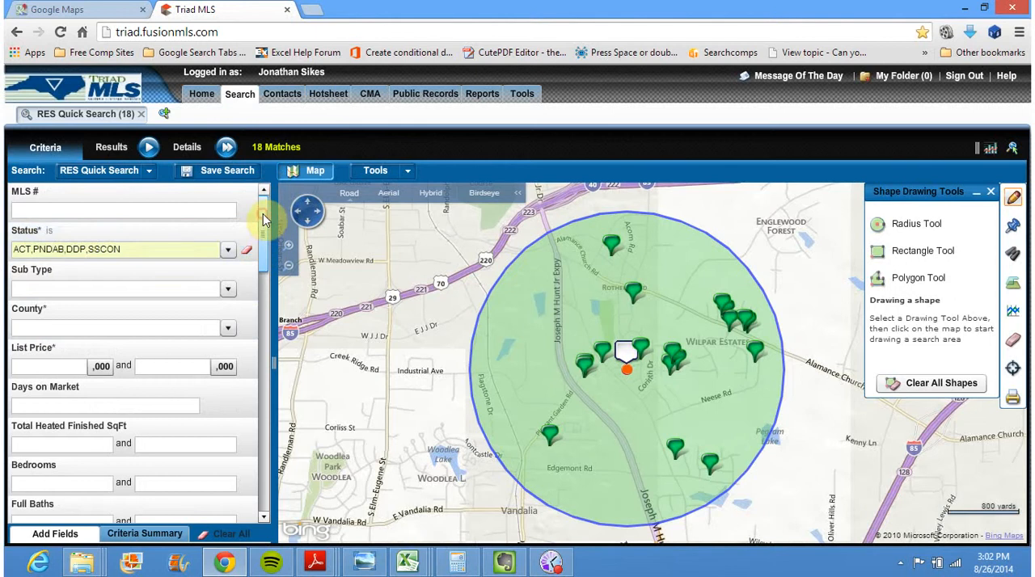
Open the condition of the Closed Date criterion and review the available date-range choices
drag(262, 213, 275, 467)
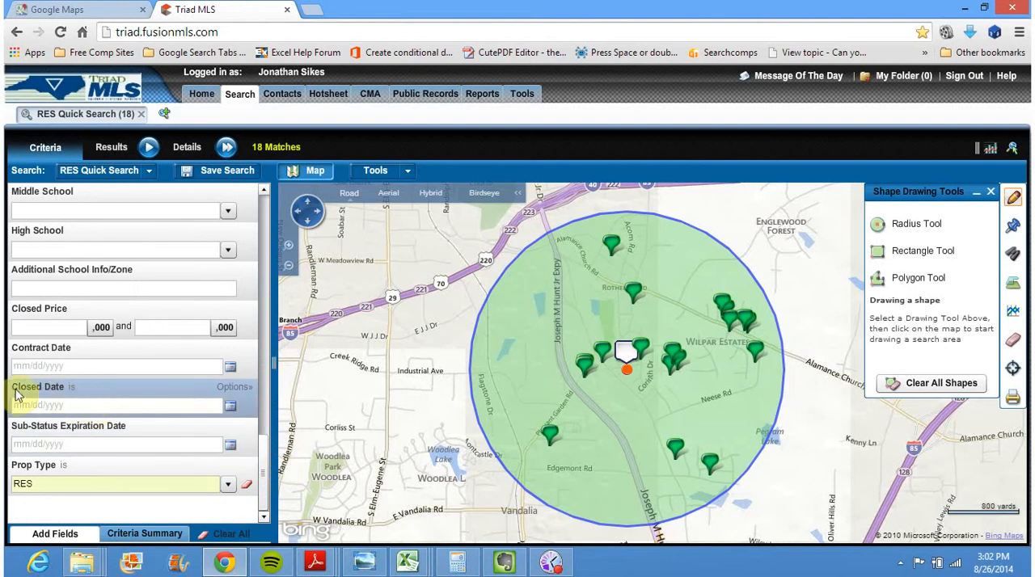
click(73, 394)
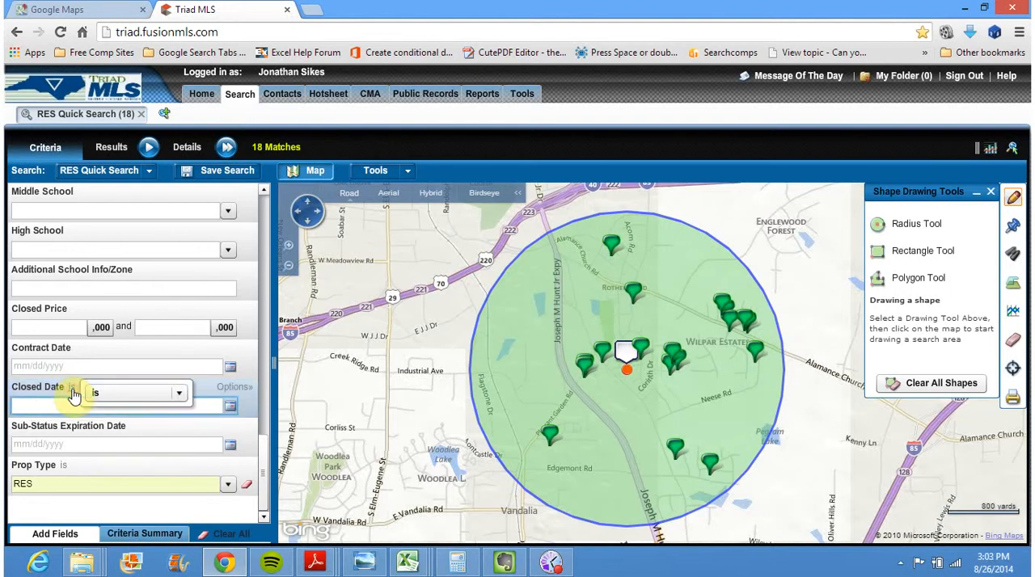
click(180, 396)
click(180, 396)
click(180, 395)
drag(181, 419, 182, 428)
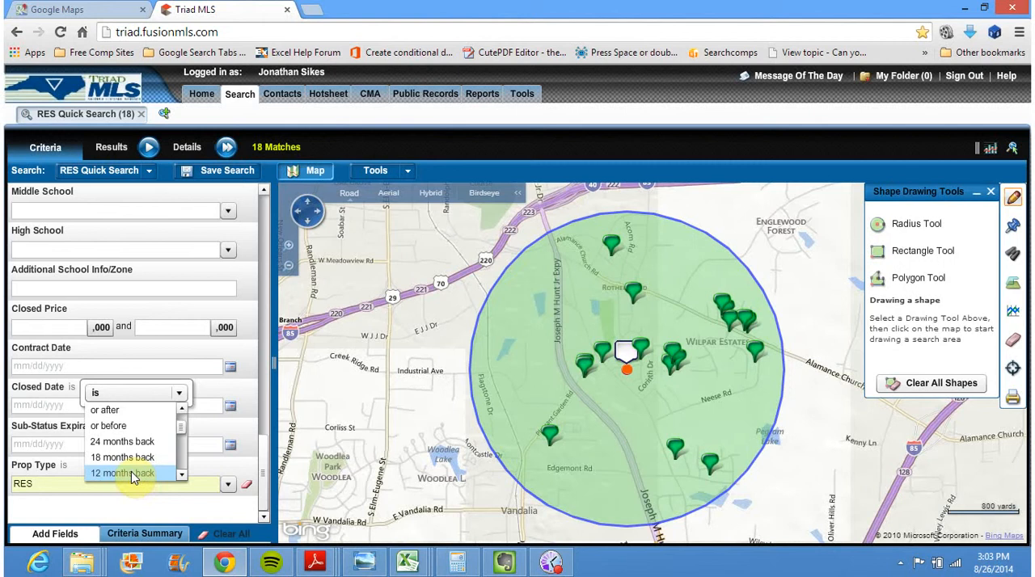
click(183, 476)
click(182, 476)
click(183, 476)
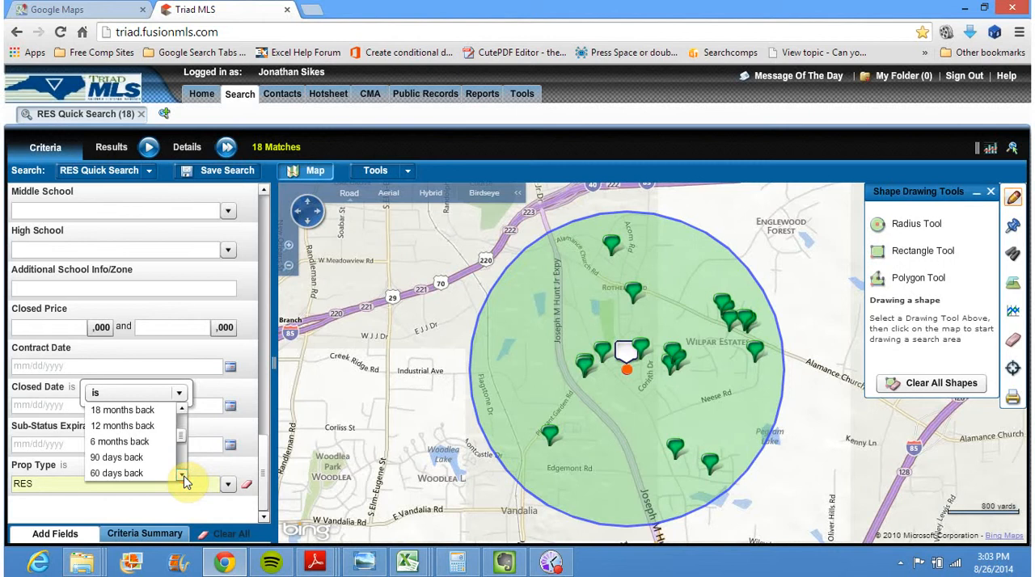
click(183, 476)
click(183, 476)
click(182, 477)
click(179, 394)
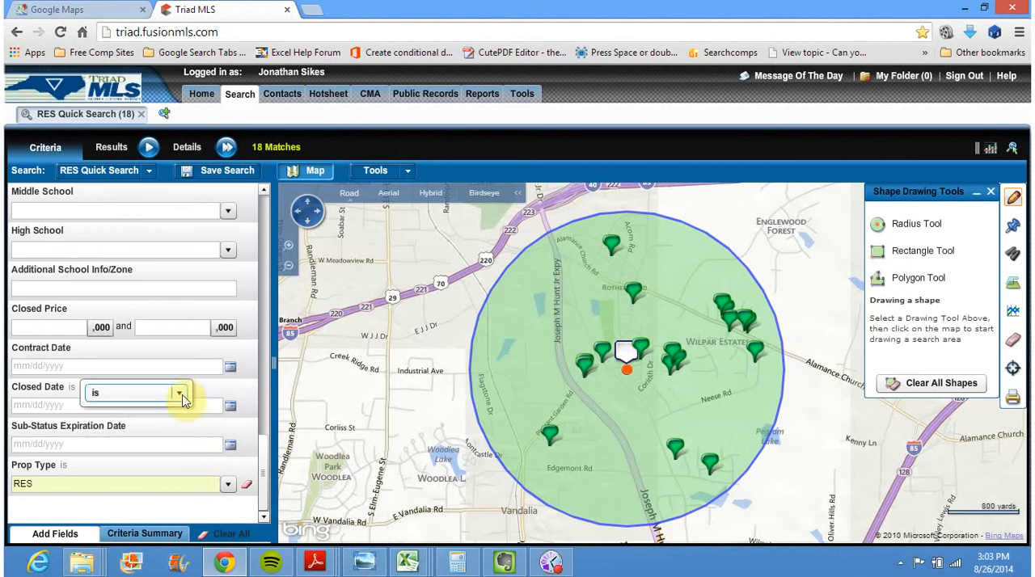
Set the Closed Date criterion's condition to 12 months back
click(178, 394)
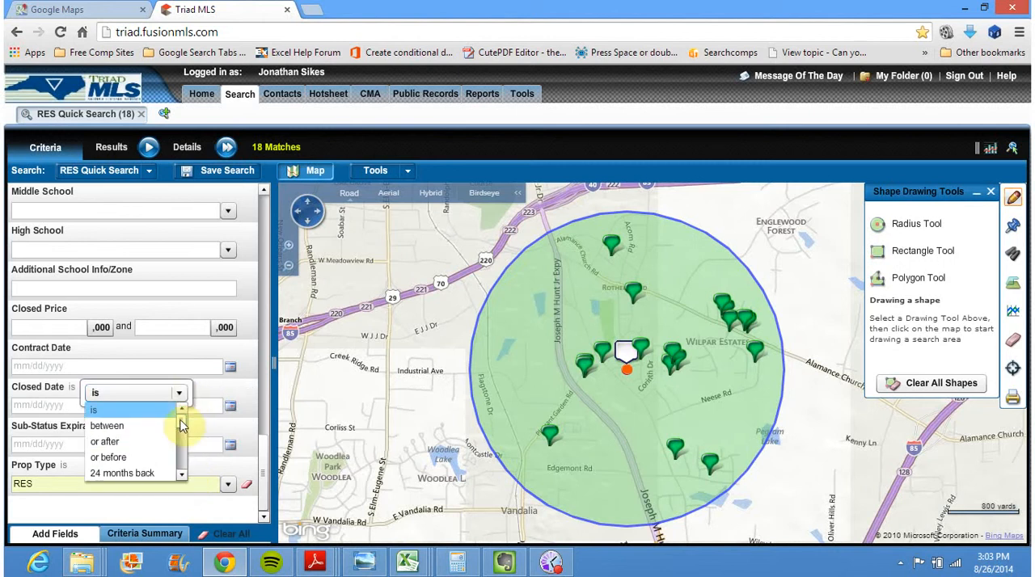
click(182, 476)
click(182, 477)
click(152, 473)
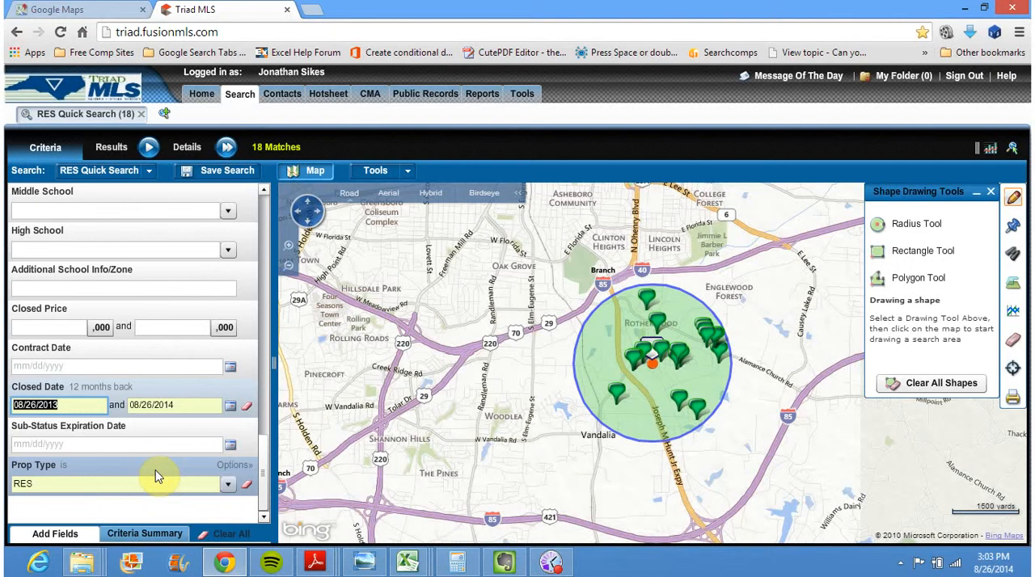
click(156, 472)
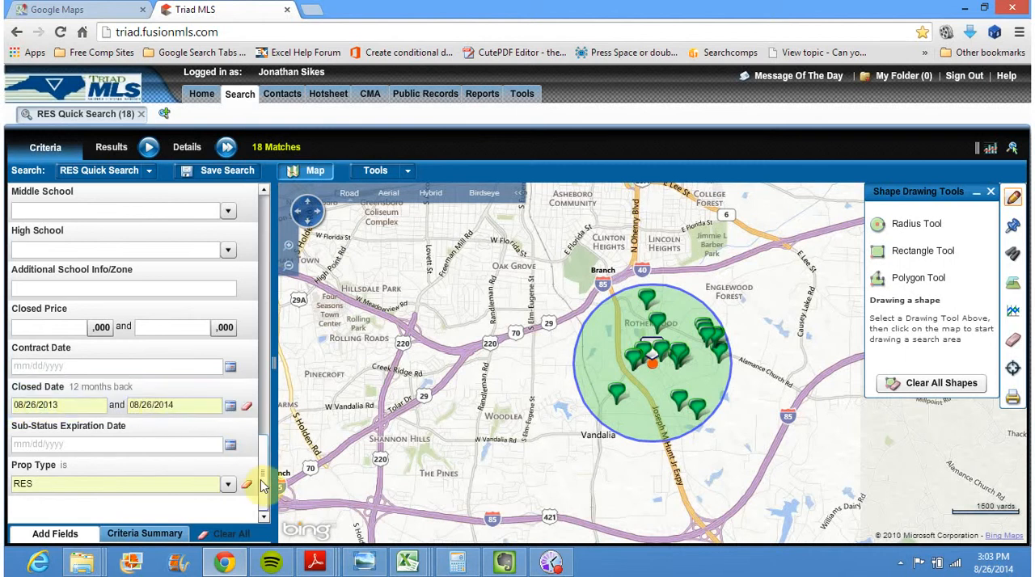
Add Closed (CLOSD) to the Status criterion and preview listing summaries inside the search radius on the map
drag(262, 485, 262, 236)
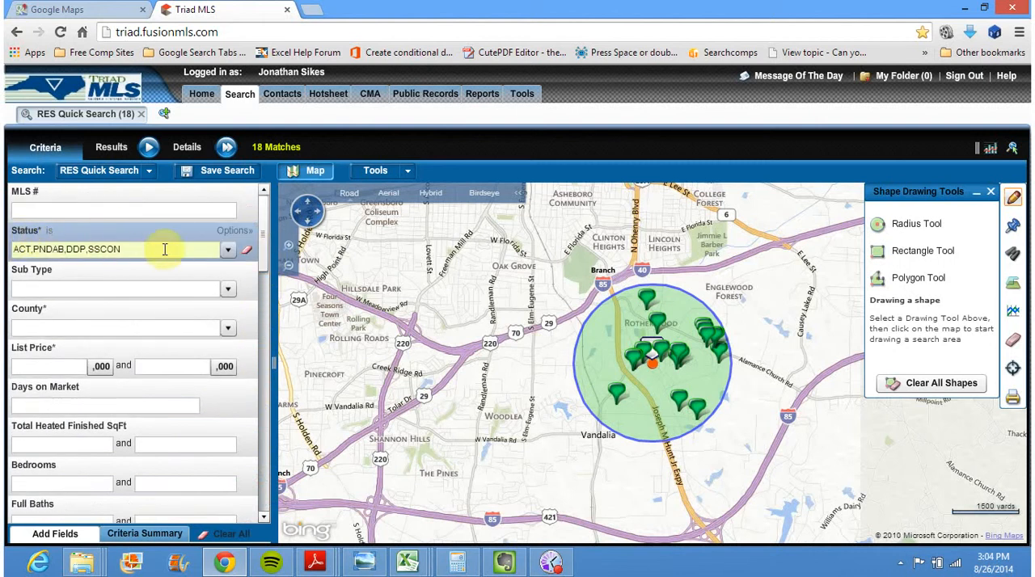
click(231, 251)
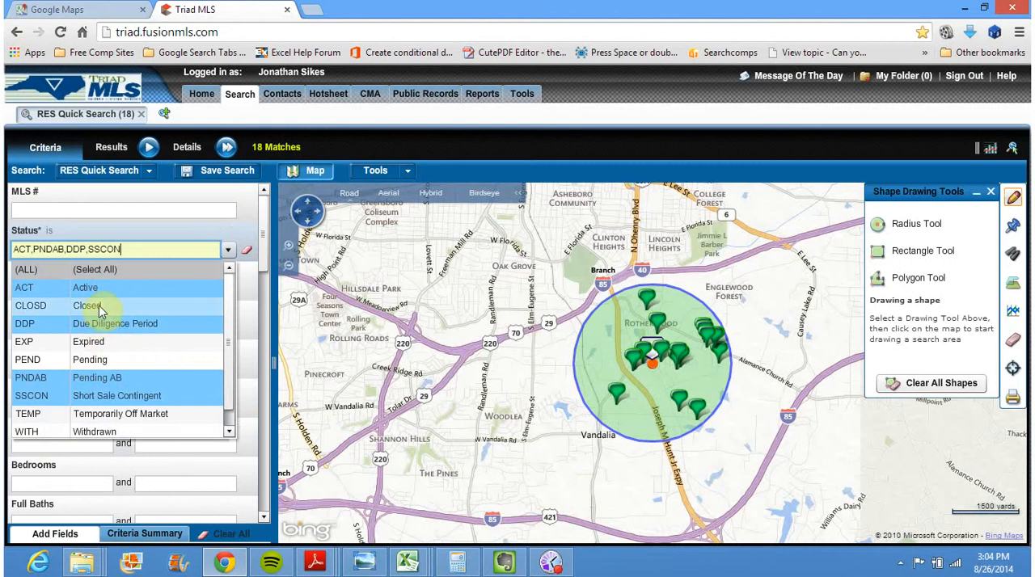
click(125, 314)
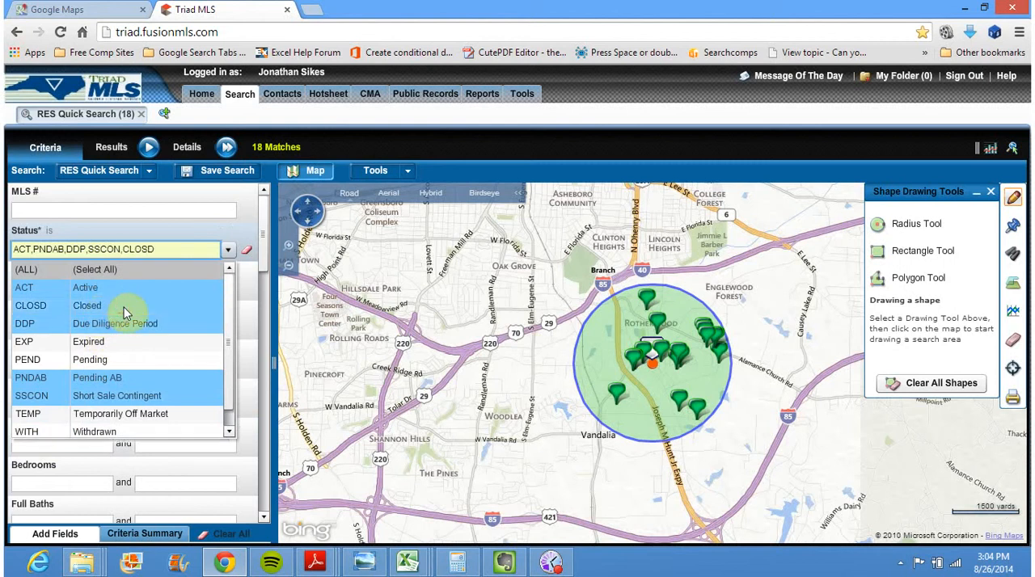
click(197, 229)
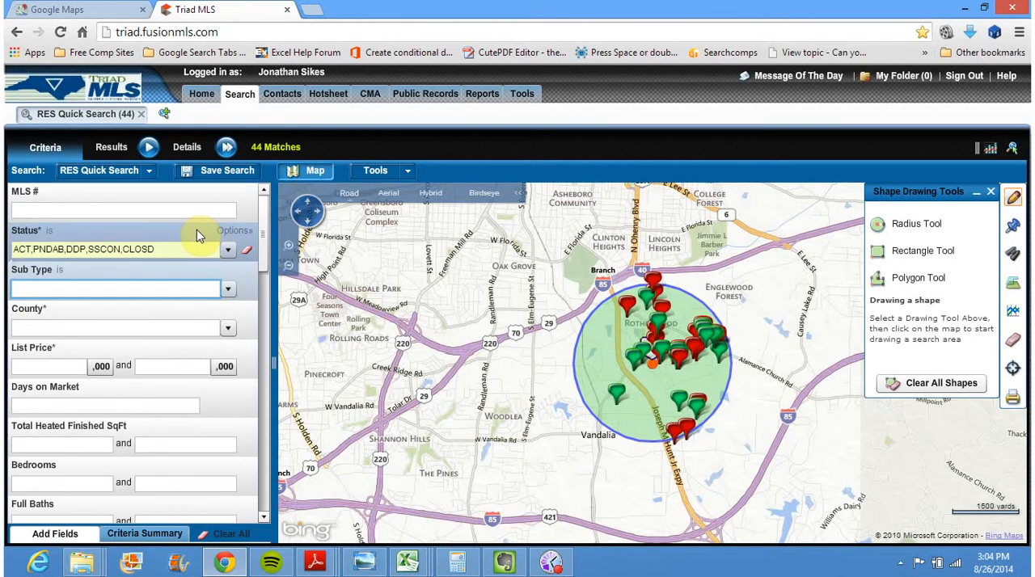
click(289, 247)
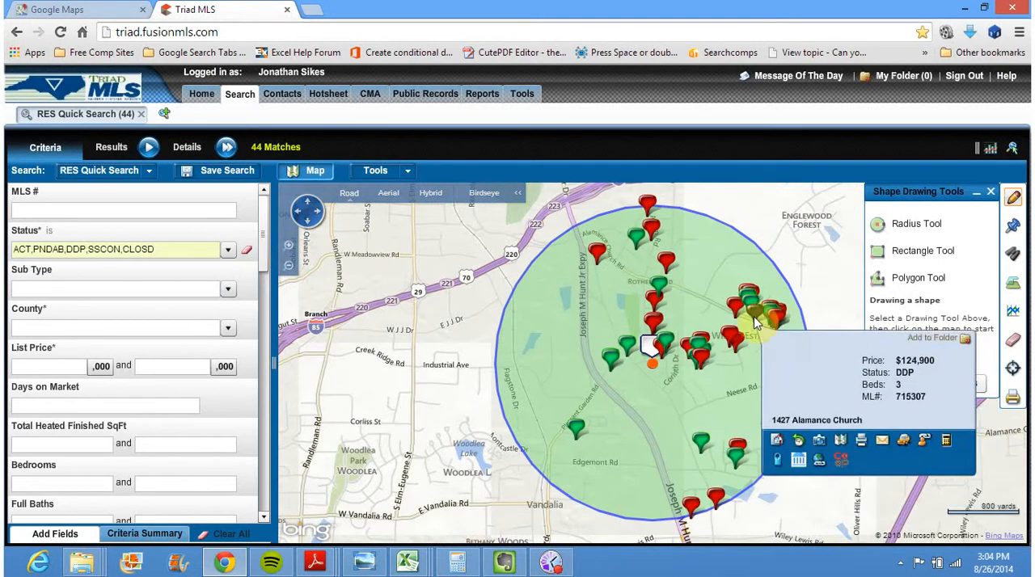
mouse_move(655, 211)
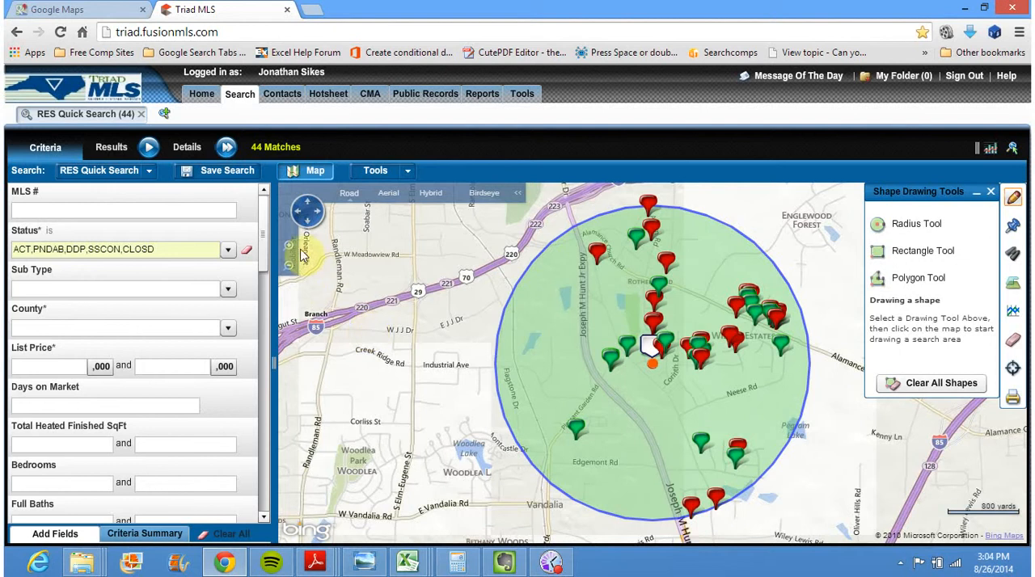
Open the search results grid and review the listings' square footage, rooms, year built, list price, closed price and SPLP
click(151, 148)
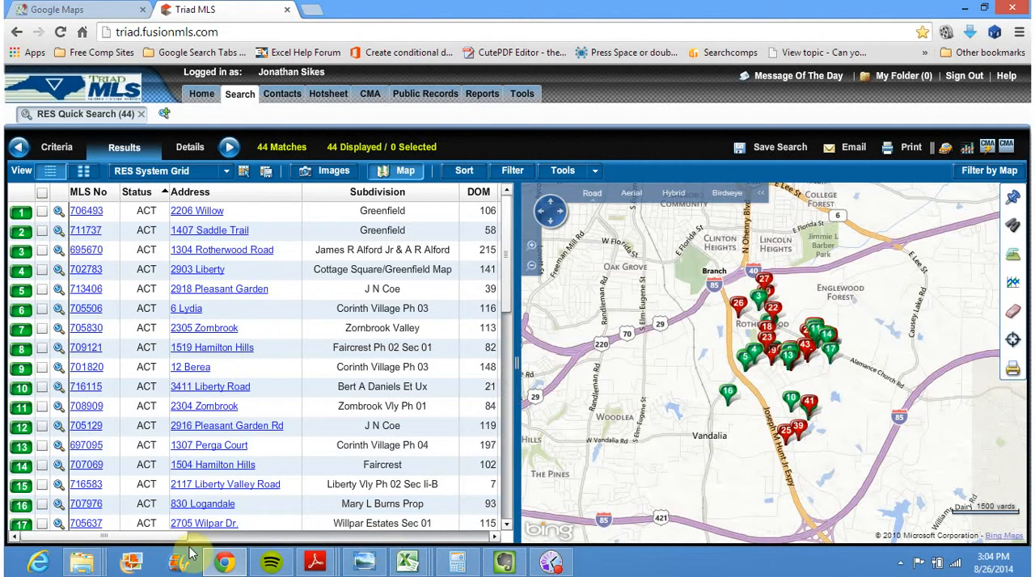
drag(148, 537, 300, 536)
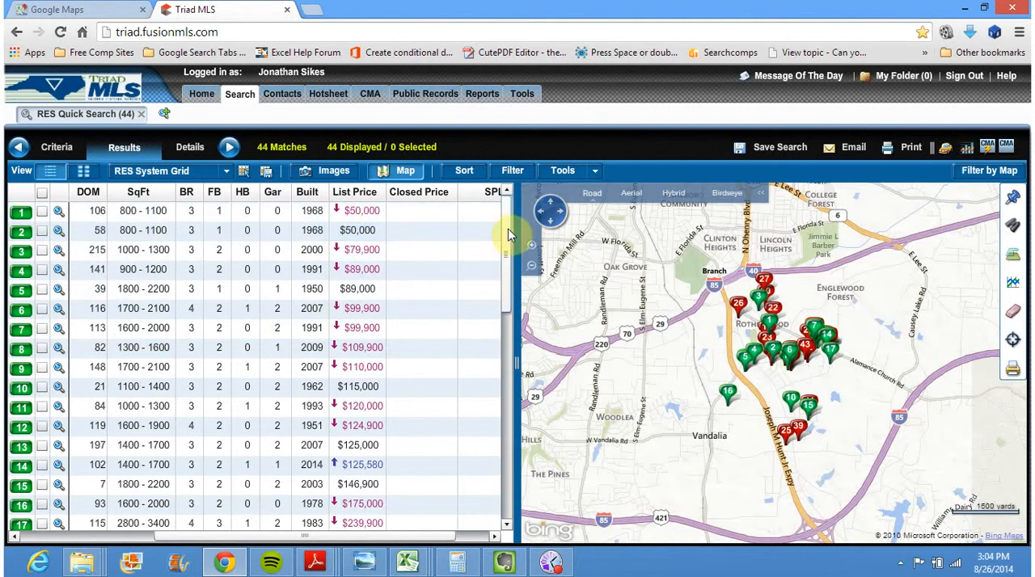
drag(508, 234, 512, 308)
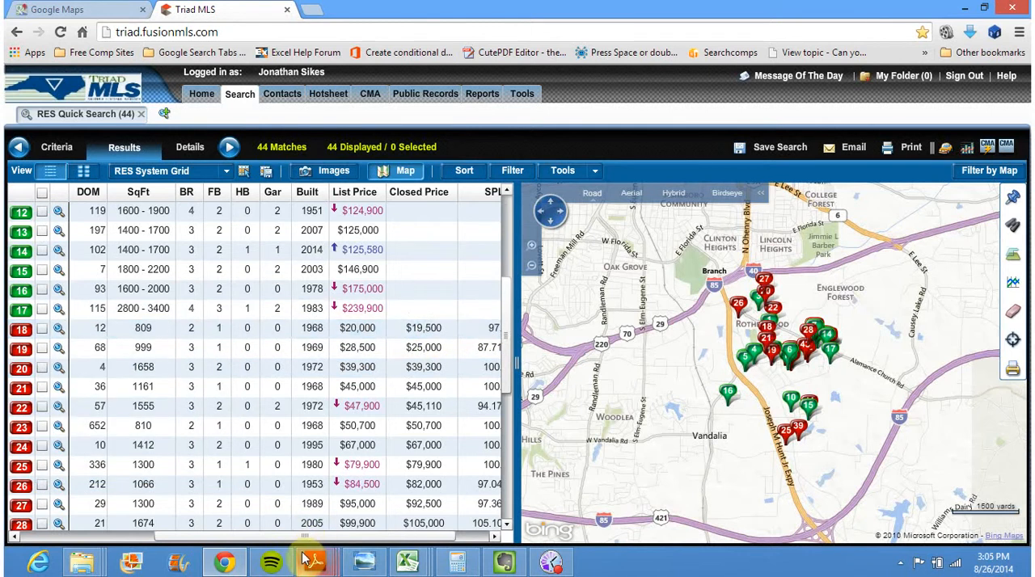
drag(349, 536, 378, 538)
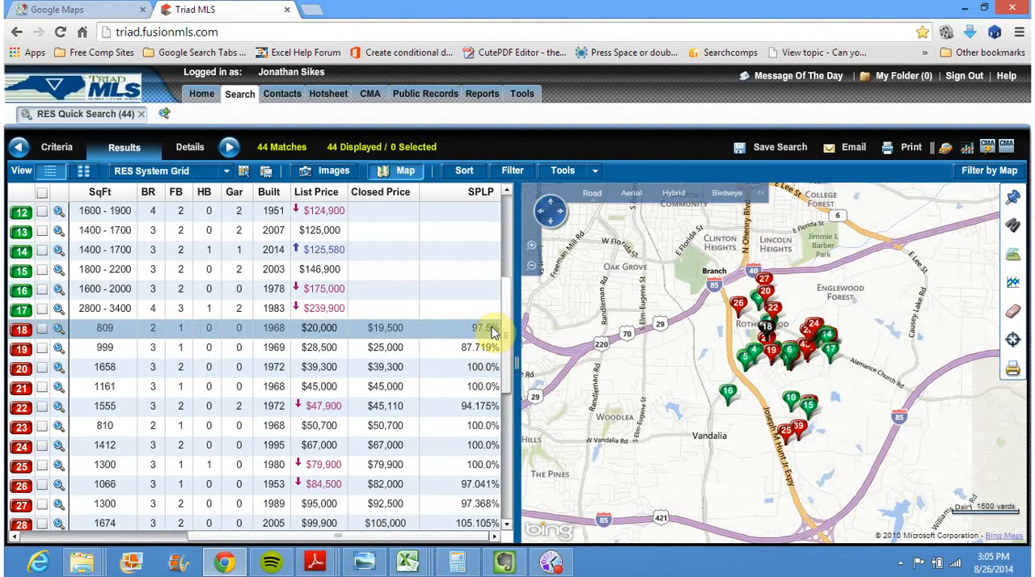
drag(511, 324, 515, 349)
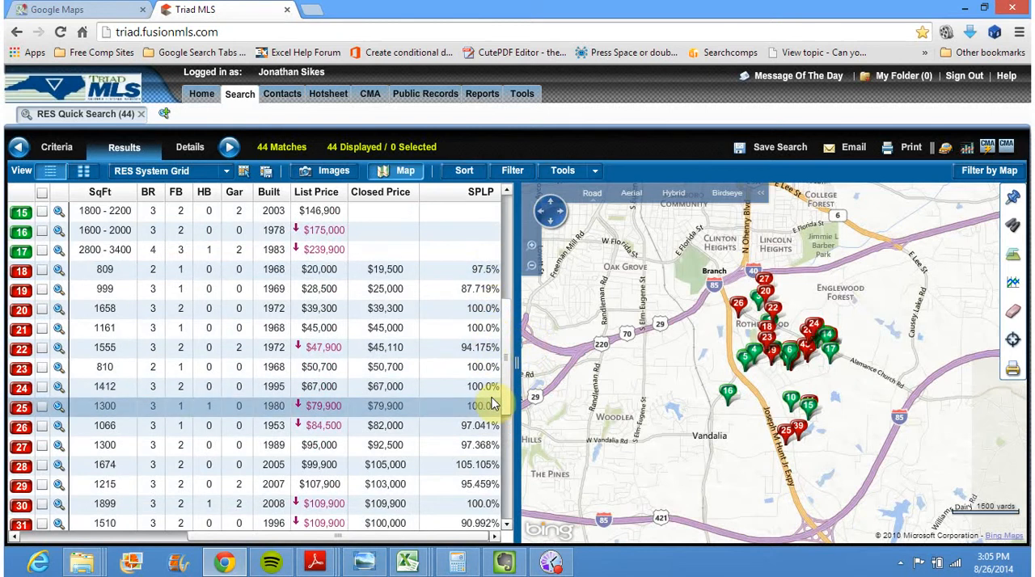
drag(508, 360, 511, 373)
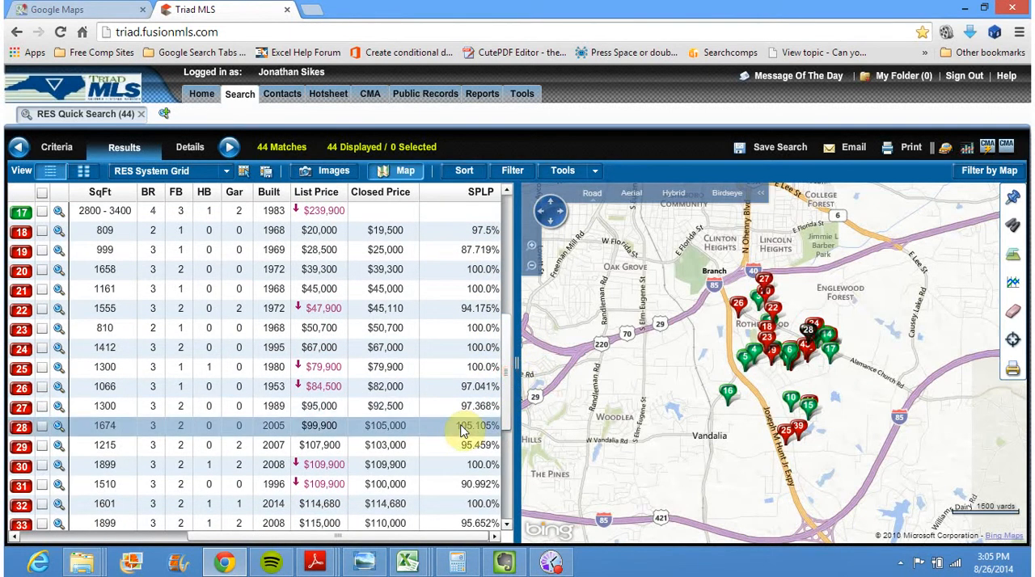
drag(516, 405, 516, 240)
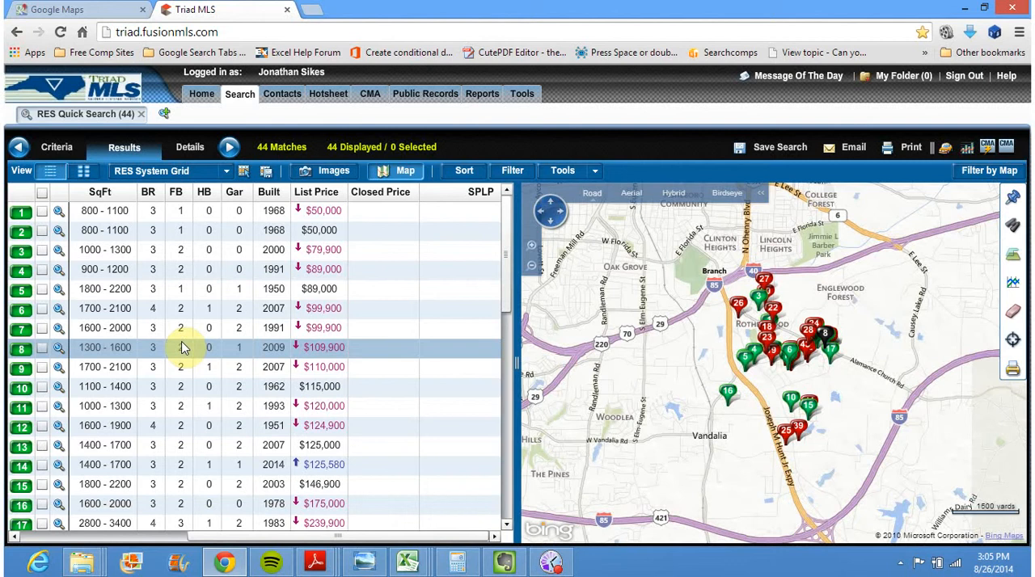
click(249, 538)
mouse_move(235, 540)
mouse_down()
mouse_move(127, 538)
mouse_move(234, 537)
mouse_move(218, 544)
mouse_up()
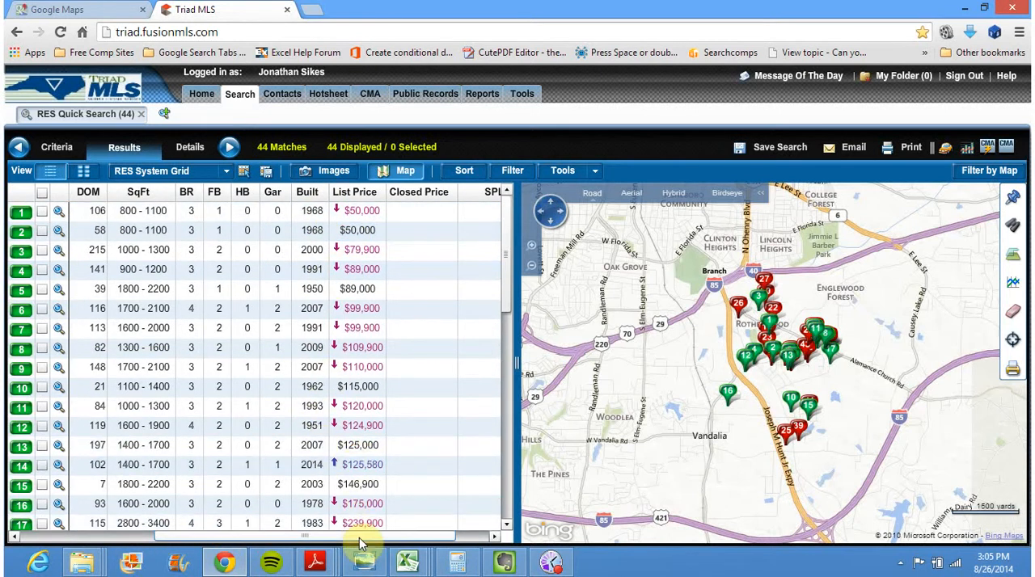
drag(362, 539, 228, 540)
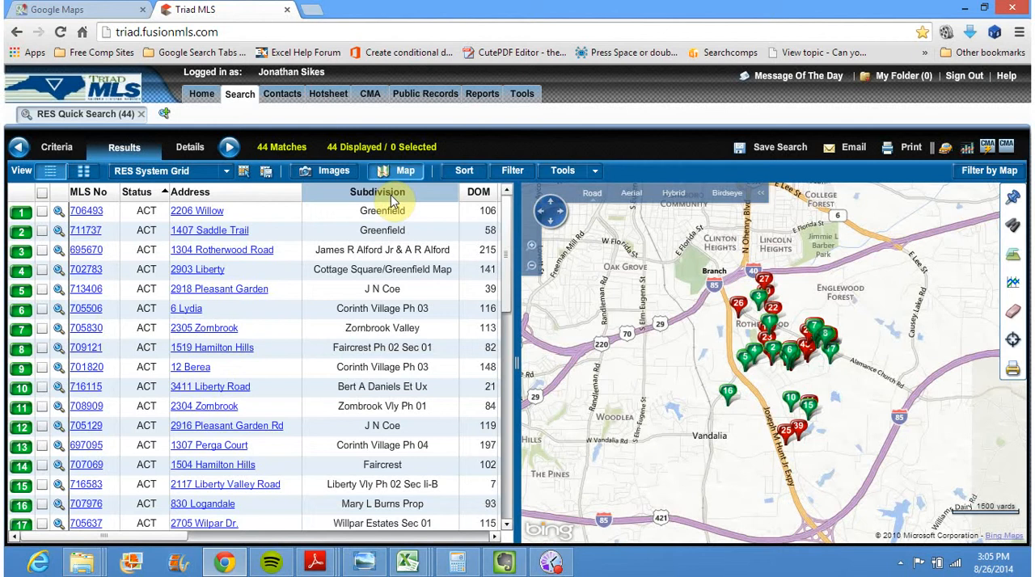
Move the Subdivision column ahead of MLS No and narrow the columns from Address through List Price in the results grid
drag(392, 198, 83, 194)
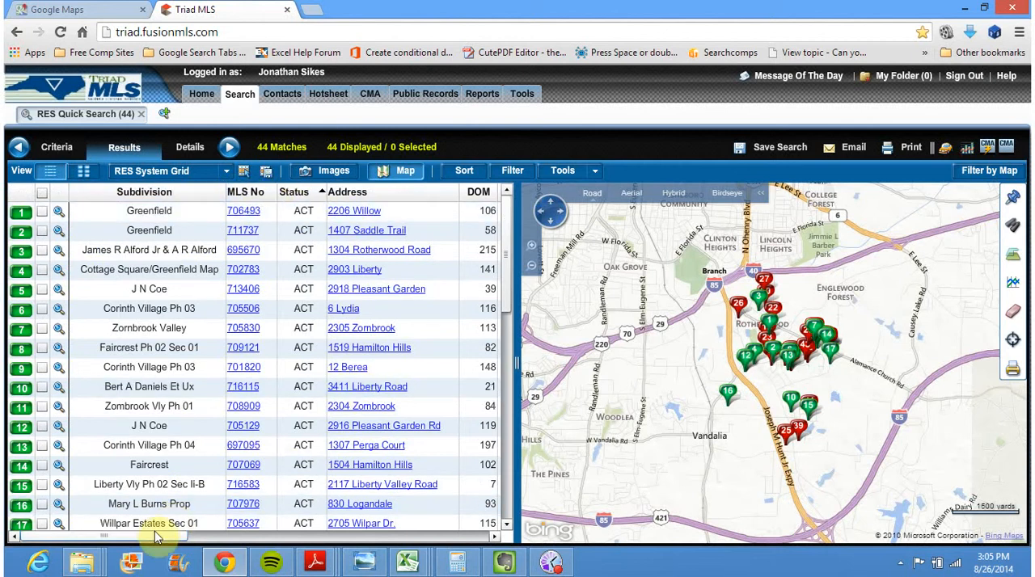
drag(137, 540, 204, 535)
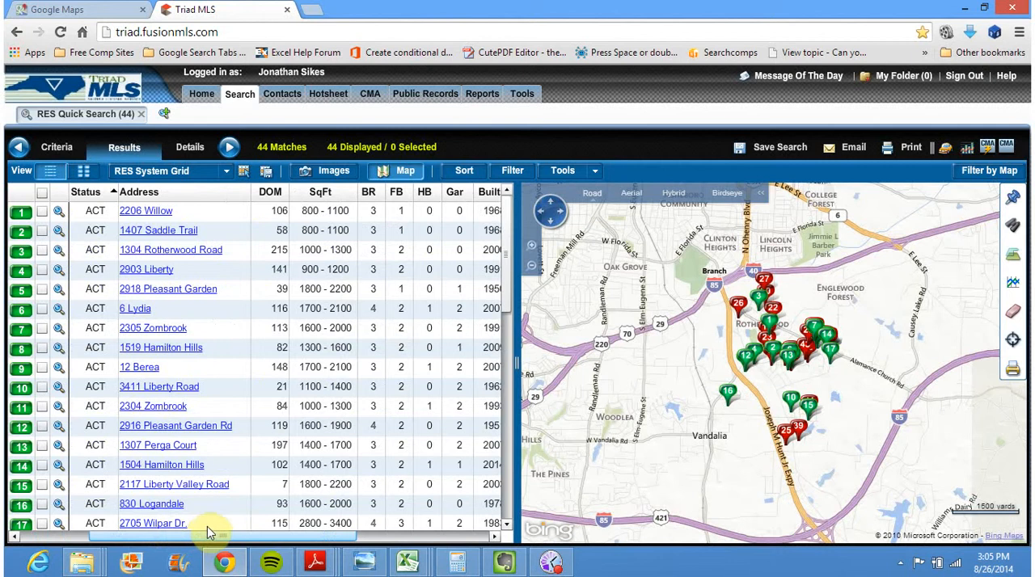
drag(207, 529, 231, 517)
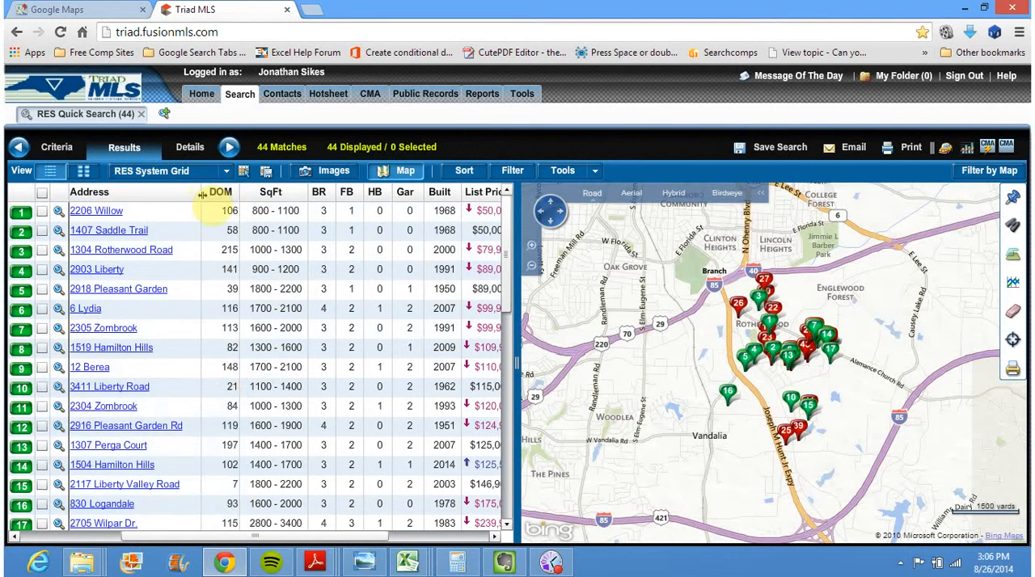
mouse_move(200, 195)
mouse_down()
mouse_move(174, 204)
mouse_move(202, 203)
mouse_up()
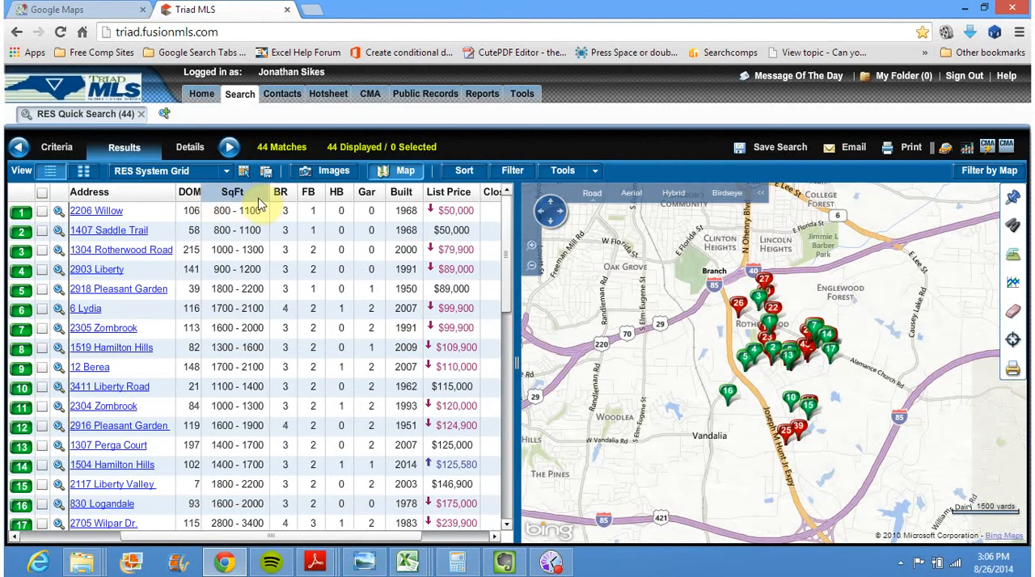
drag(269, 201, 263, 202)
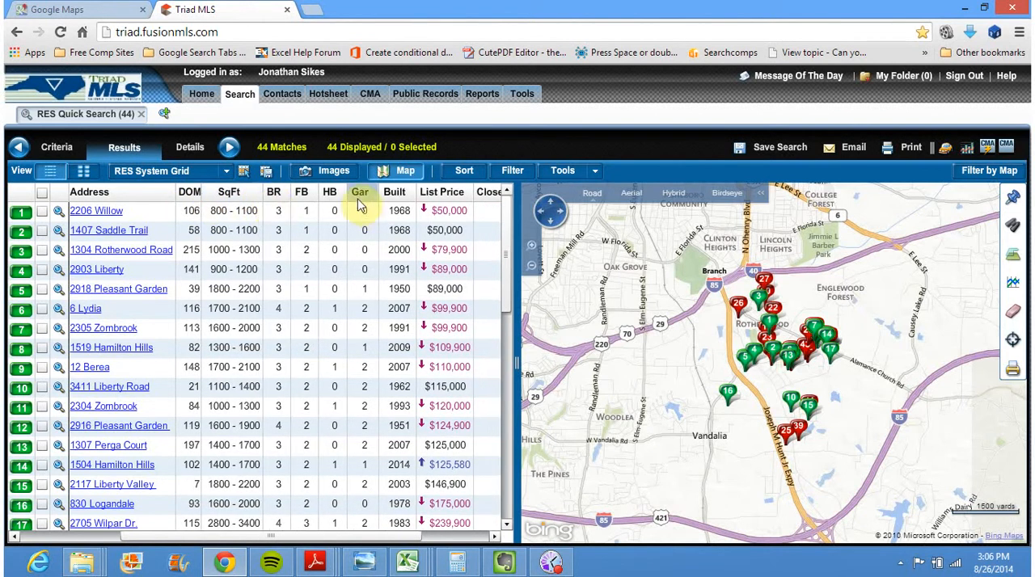
drag(346, 192, 451, 193)
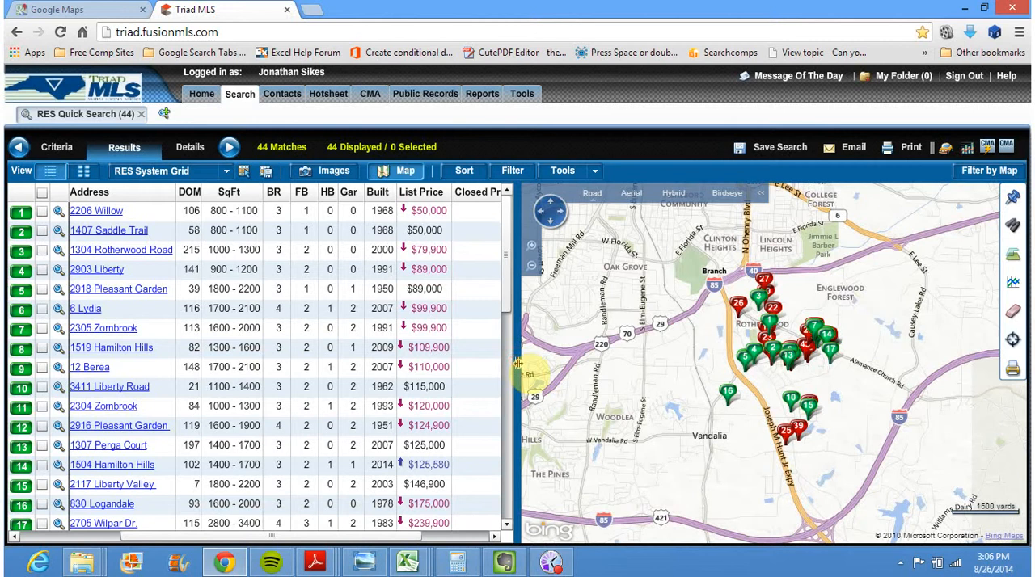
Widen the results grid against the map until the SPLP column fits, and zoom the map in on the listing pins
drag(518, 364, 652, 364)
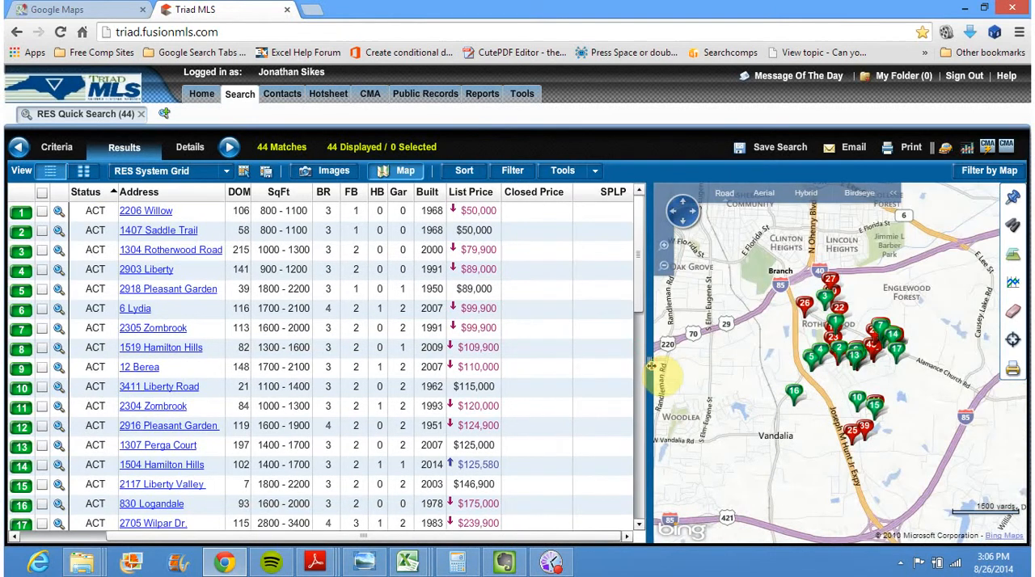
click(665, 247)
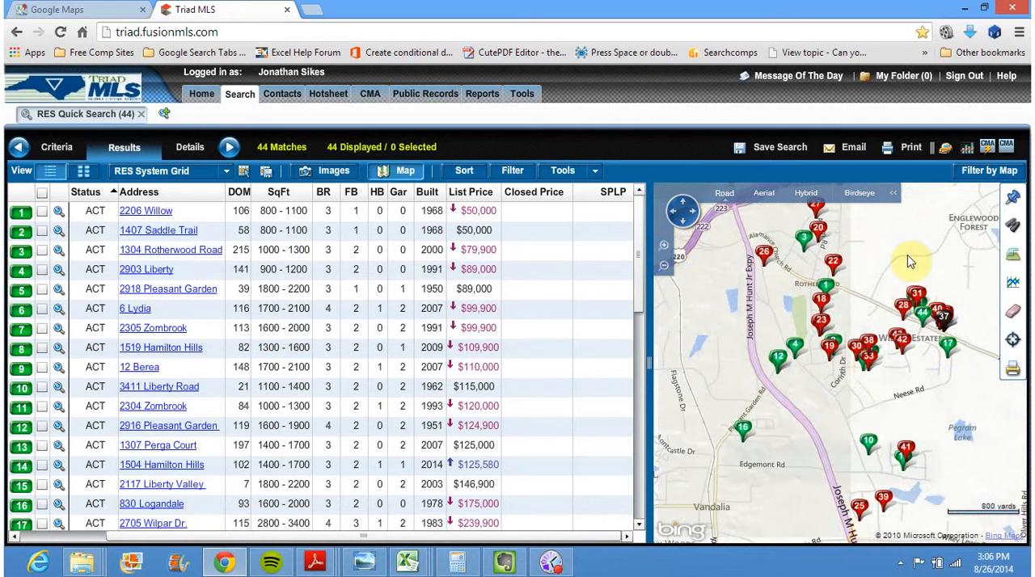
mouse_move(907, 258)
mouse_down()
mouse_move(878, 272)
mouse_move(912, 274)
mouse_up()
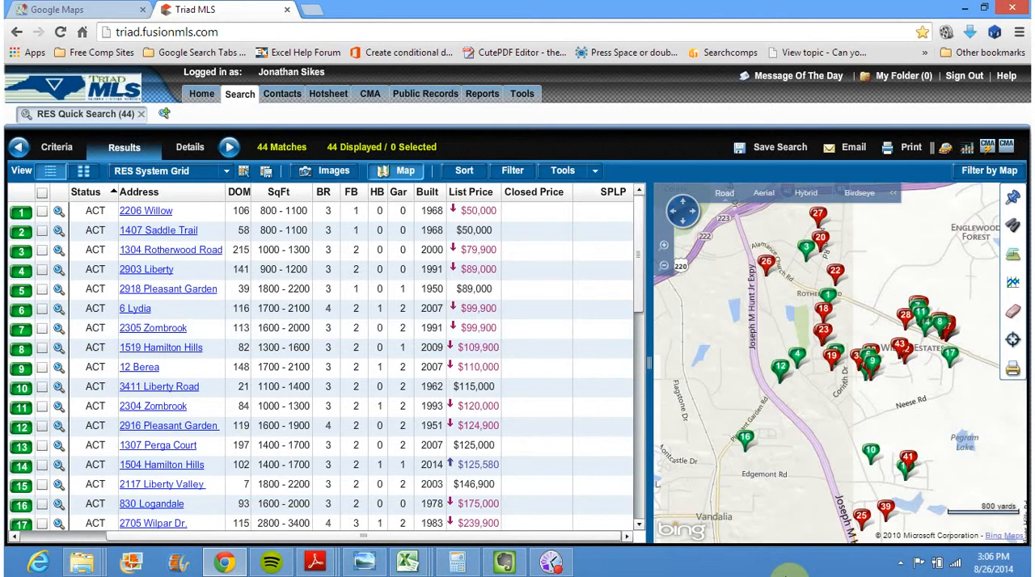
mouse_move(641, 252)
mouse_down()
mouse_move(650, 491)
mouse_move(642, 272)
mouse_move(619, 203)
mouse_move(646, 267)
mouse_move(648, 255)
mouse_up()
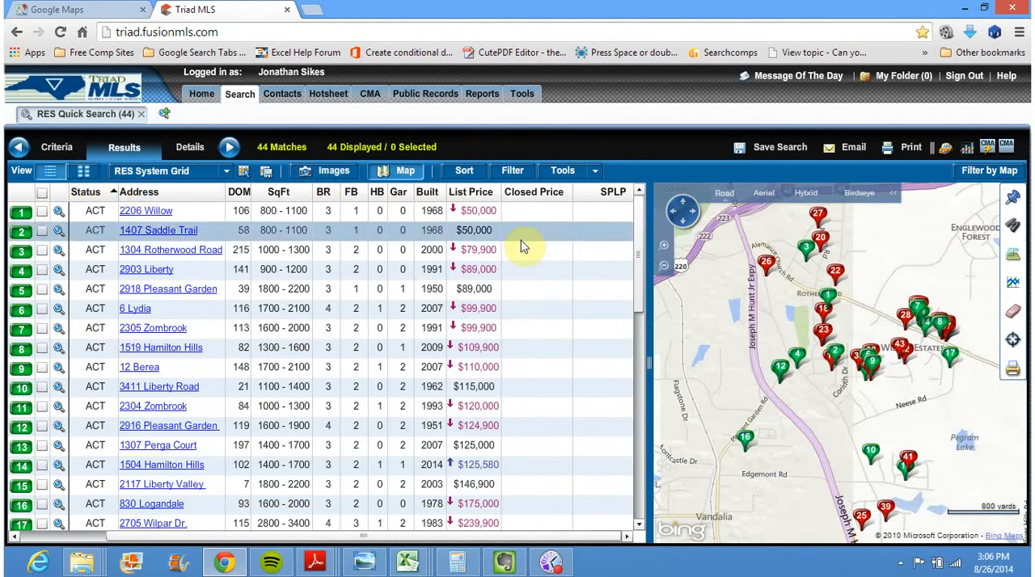
Show the results as a thumbnail gallery, and switch to Google Maps to view the subject property's Street View
click(83, 173)
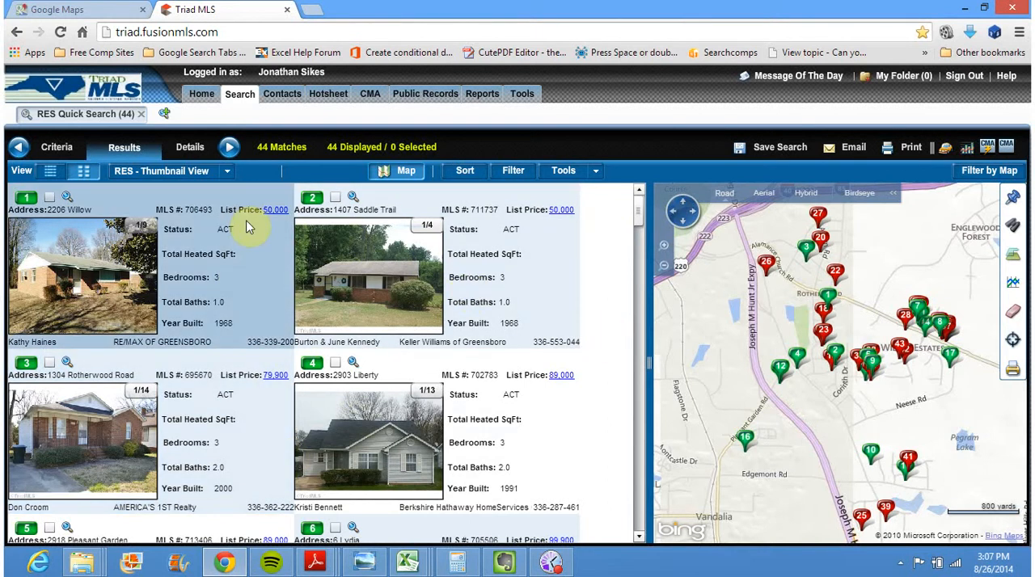
click(79, 8)
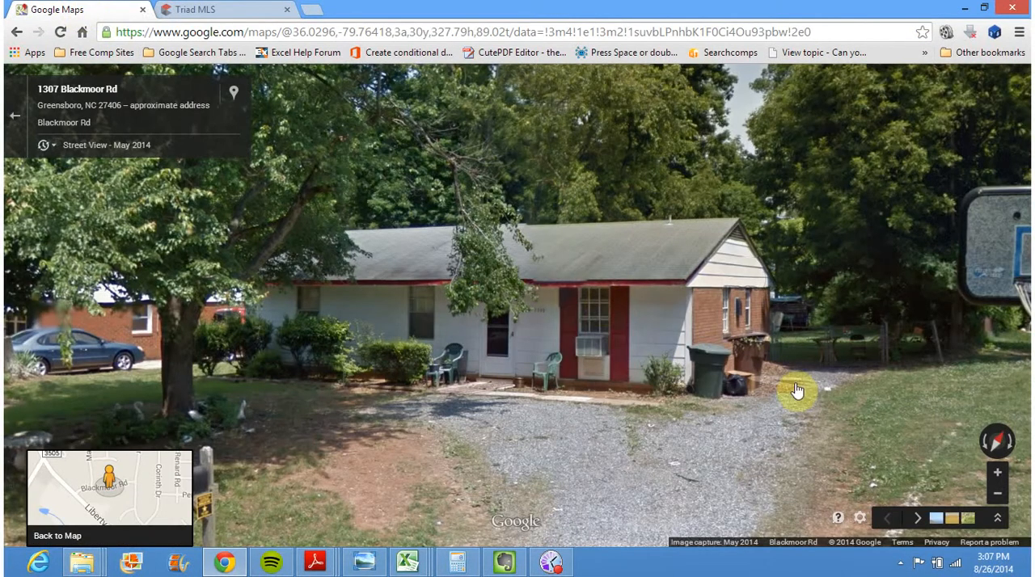
Compare the subject property's Street View with the Triad MLS thumbnails and select listings 4 and 6
click(212, 9)
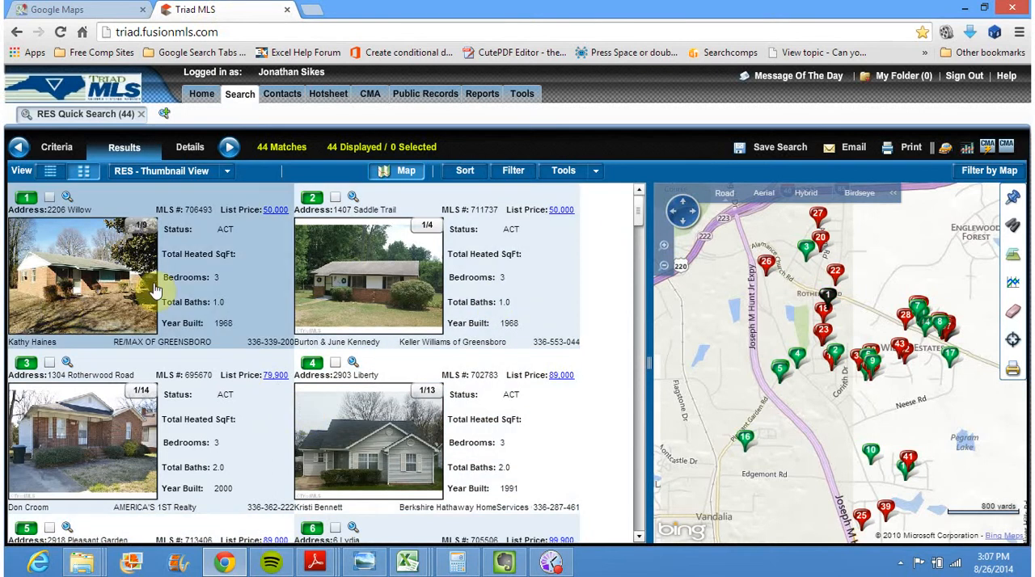
click(58, 8)
click(210, 8)
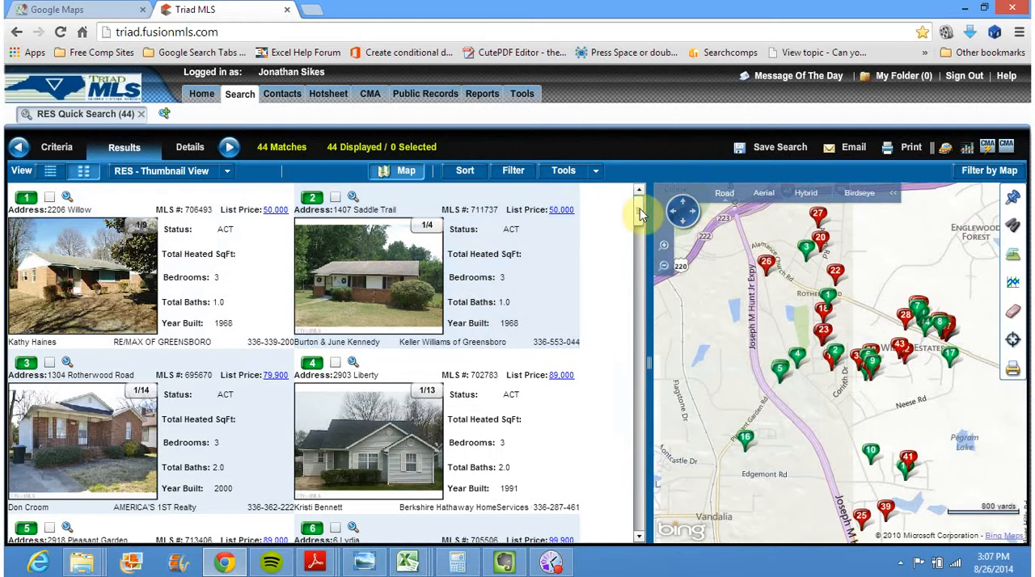
scroll(637, 216, down, 2)
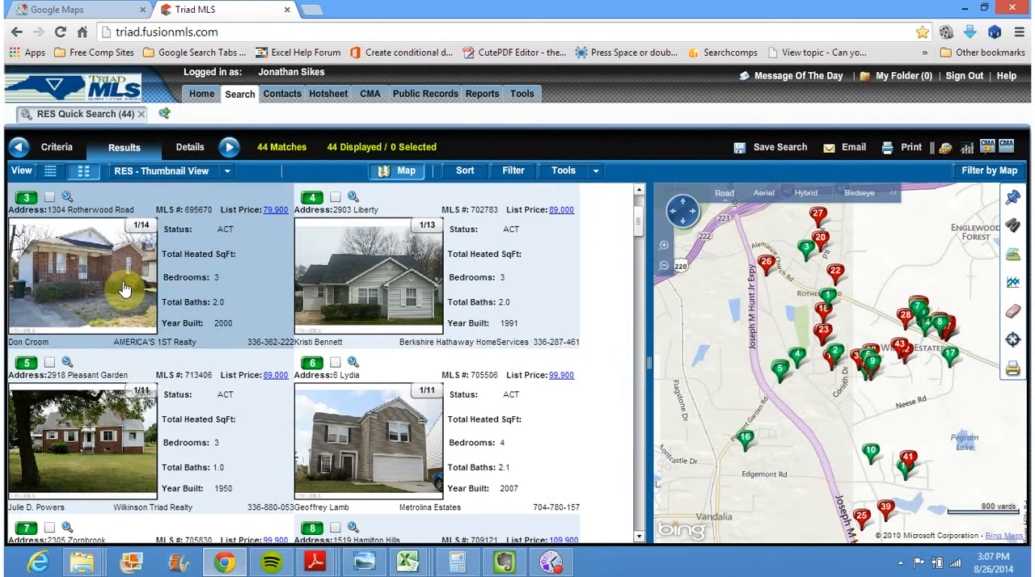
click(335, 198)
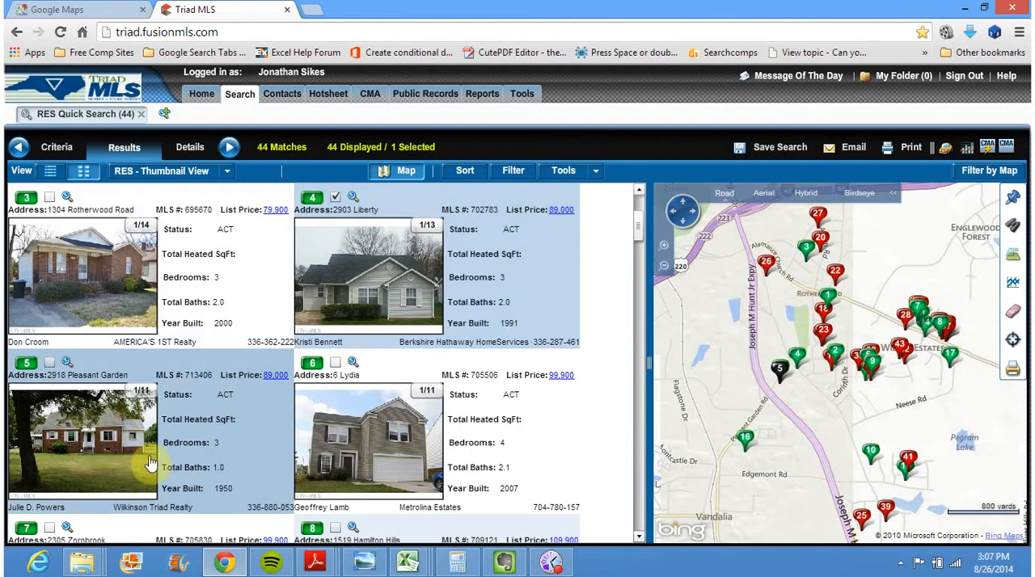
click(638, 537)
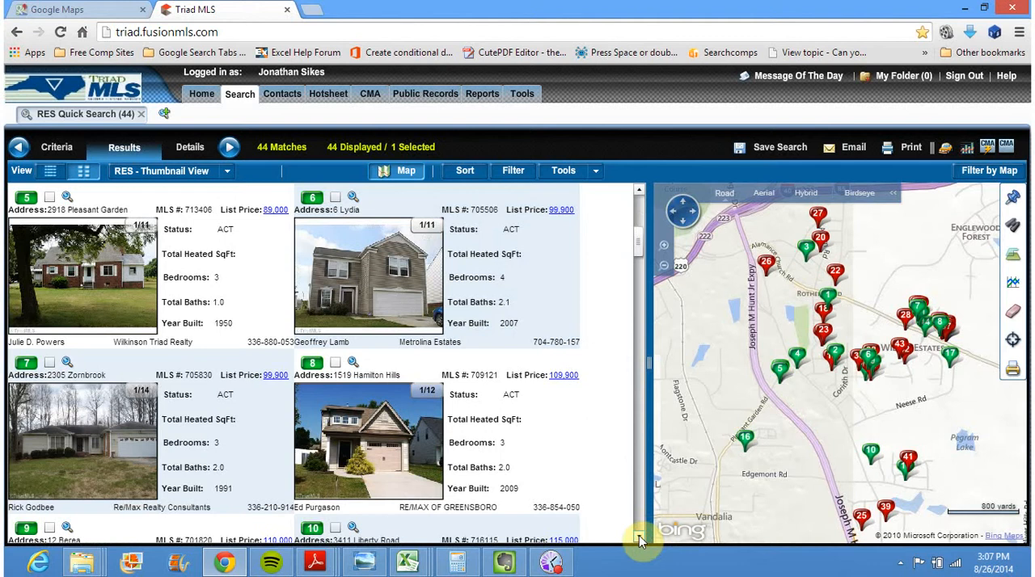
click(335, 198)
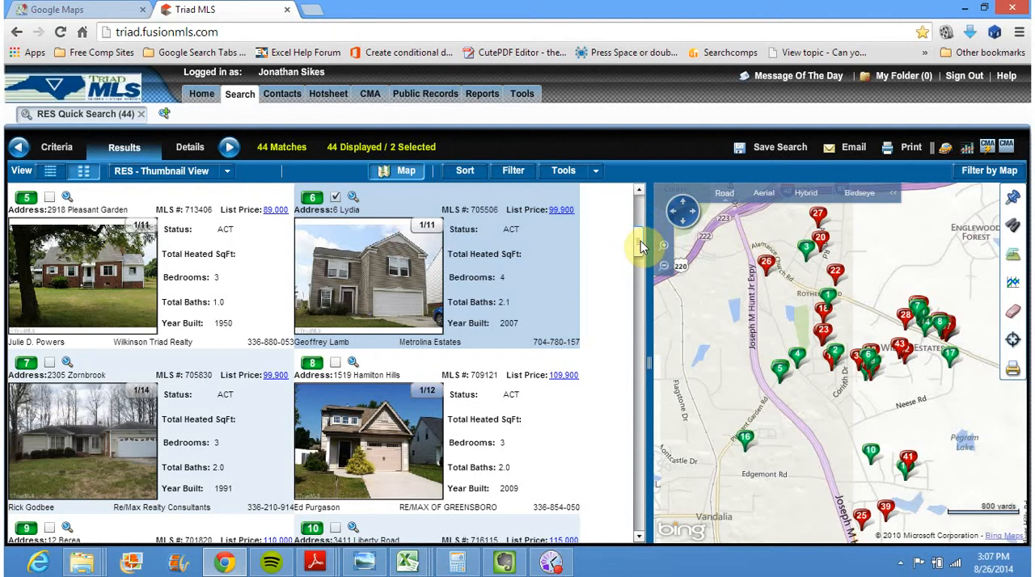
Open zillow.com in a new browser tab
click(312, 9)
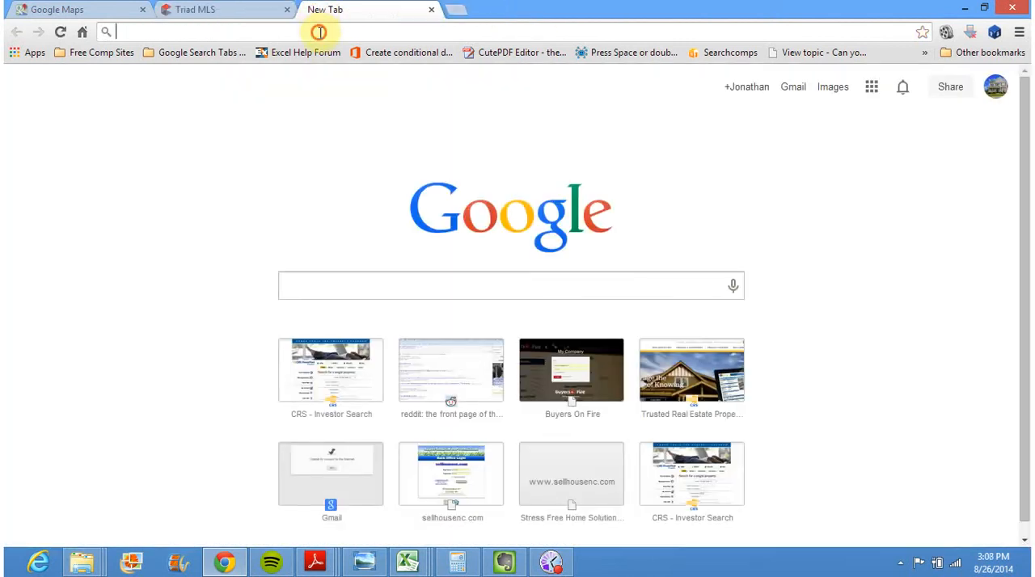
text(zillow.ill)
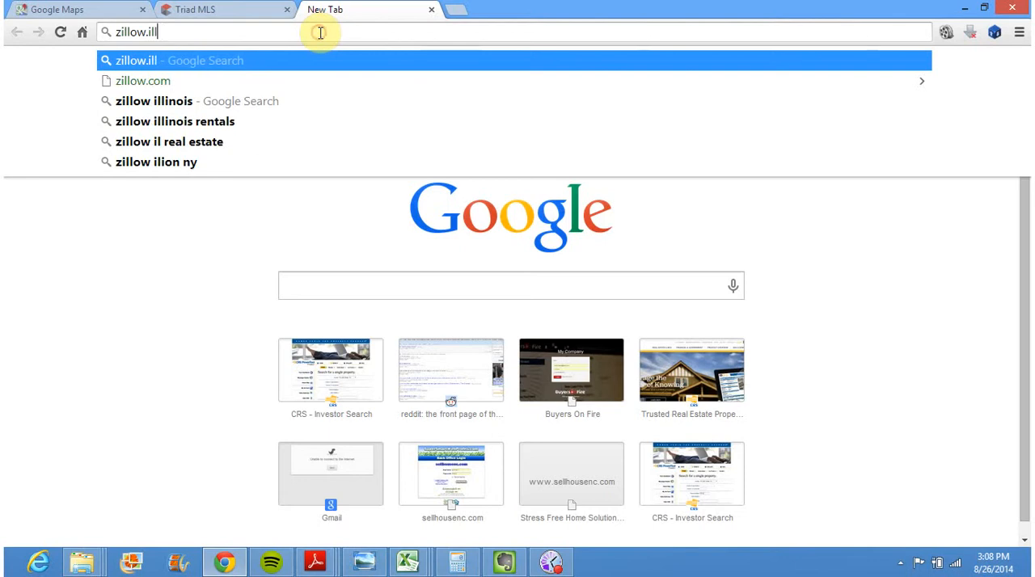
key(BackSpace)
key(BackSpace)
key(BackSpace)
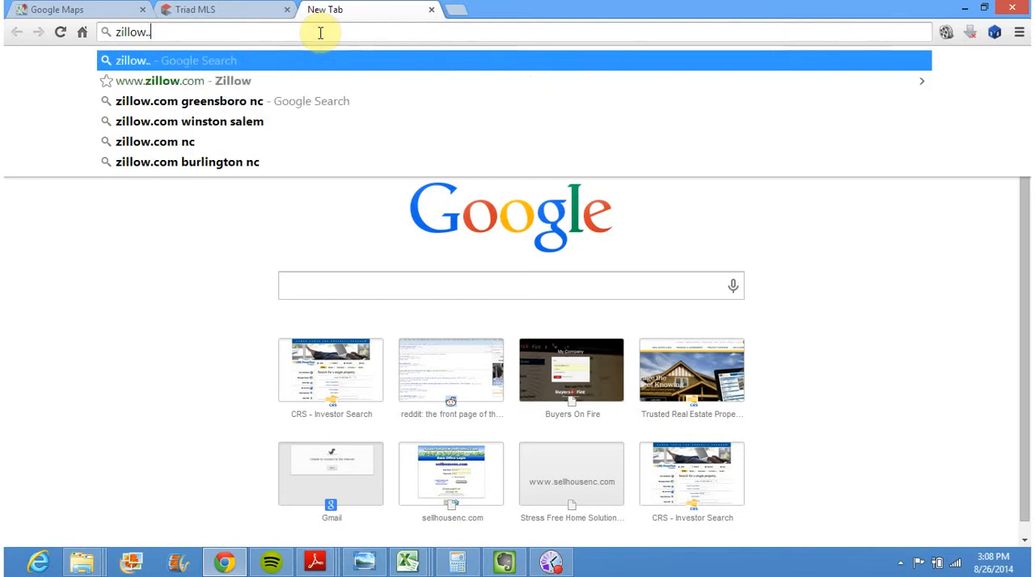
text(com)
key(Return)
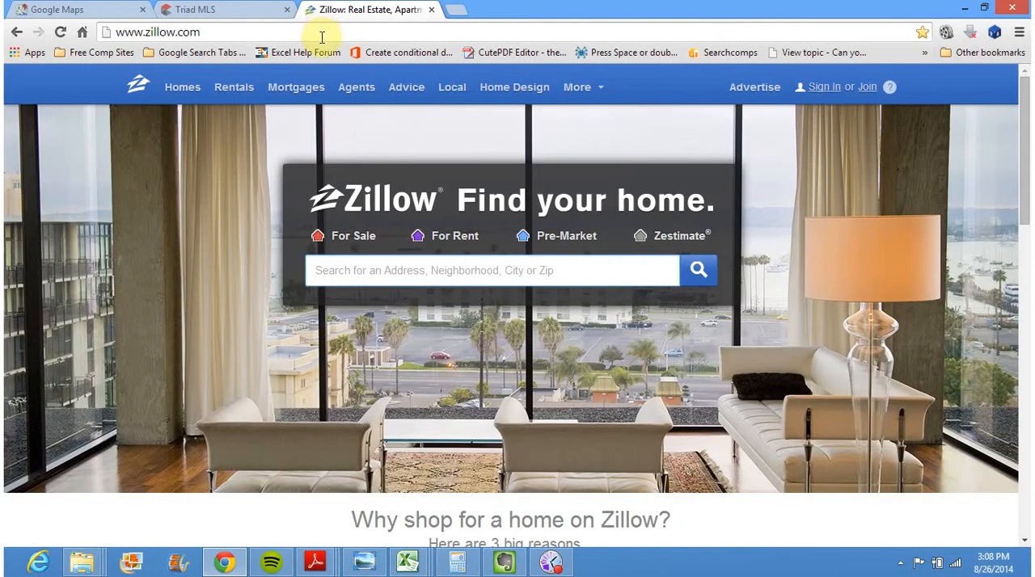
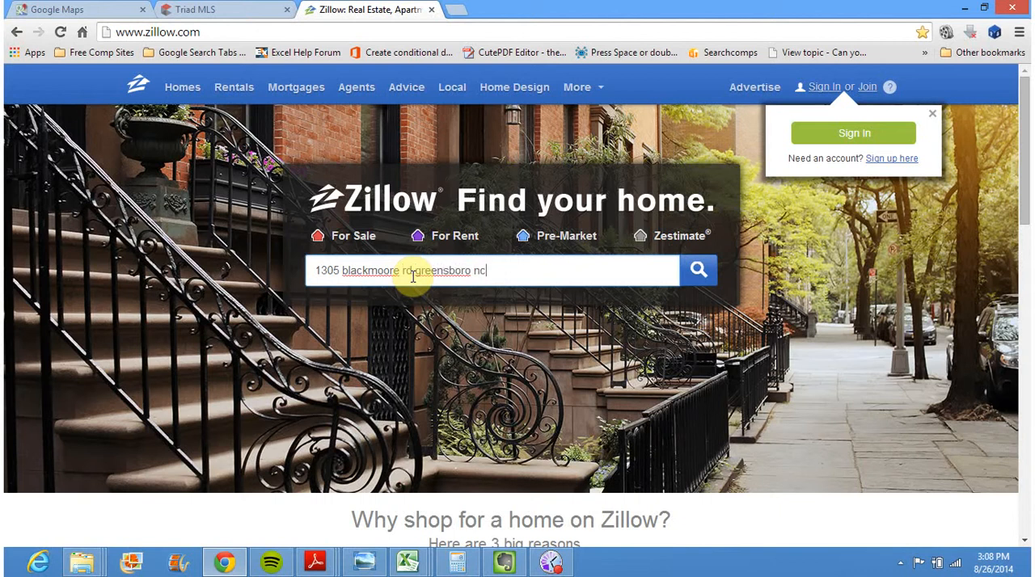
Search Zillow for the subject property's street address in Greensboro, NC and open its home details page
key(Return)
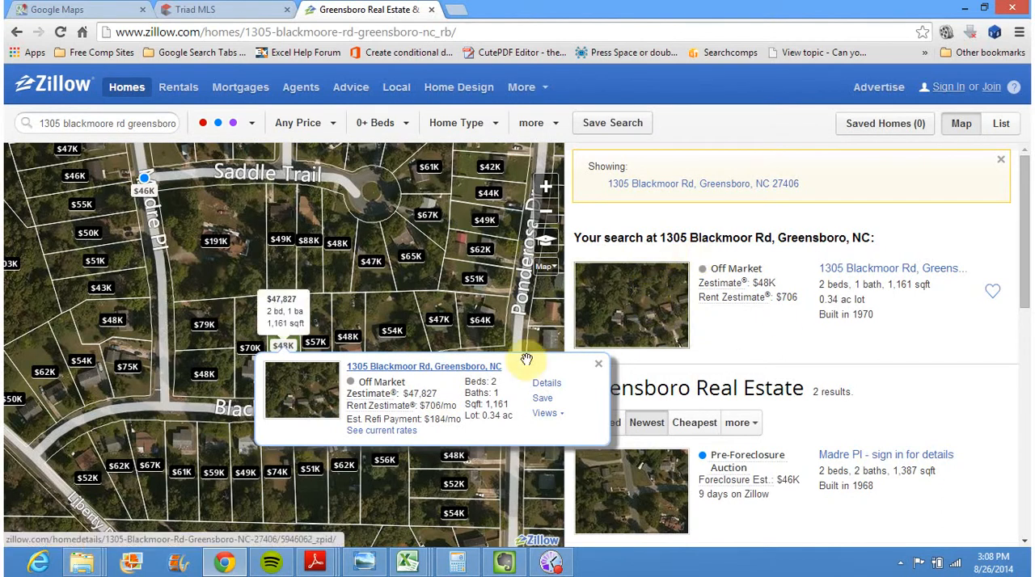
click(442, 373)
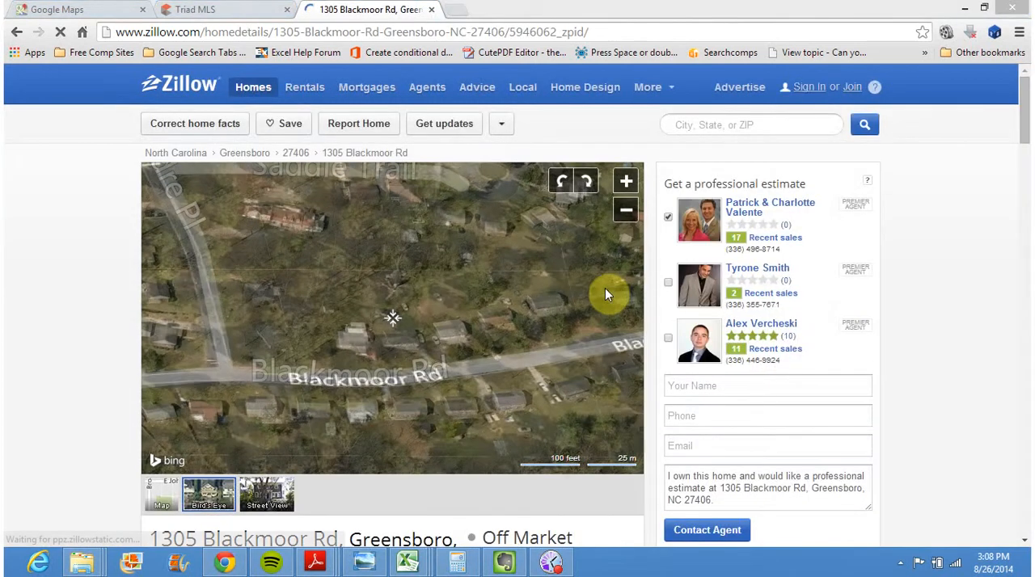
Review the property's beds, baths, square footage, lot, year built, cooling, heating and Zestimate on its Zillow page
drag(1027, 123, 1026, 230)
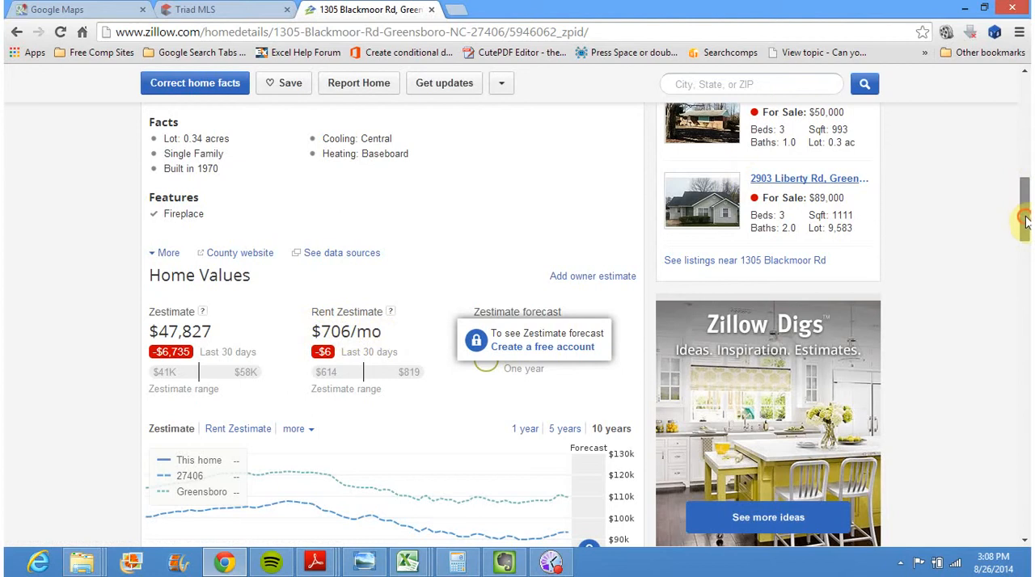
drag(1025, 220, 1027, 143)
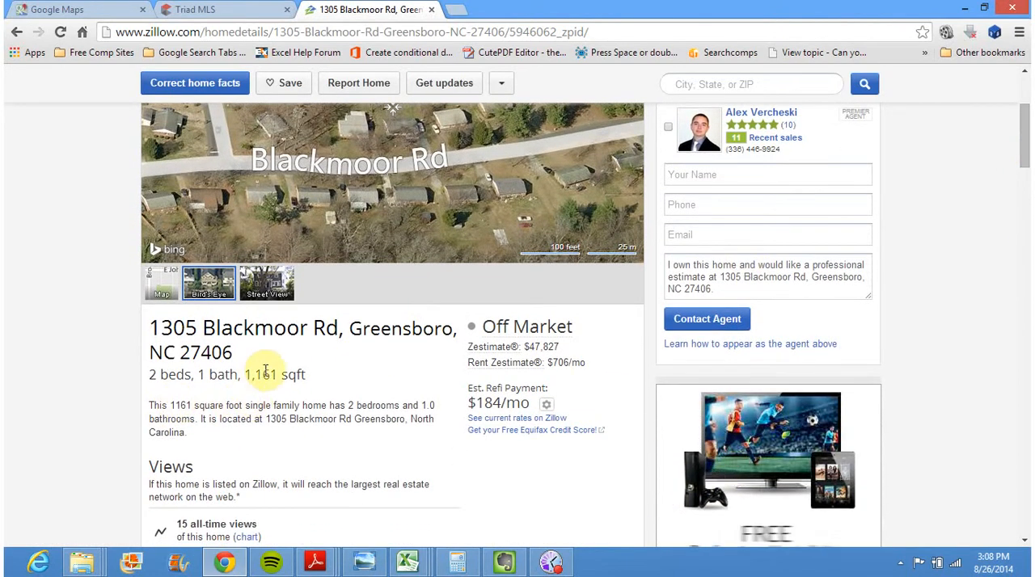
drag(1025, 138, 1025, 155)
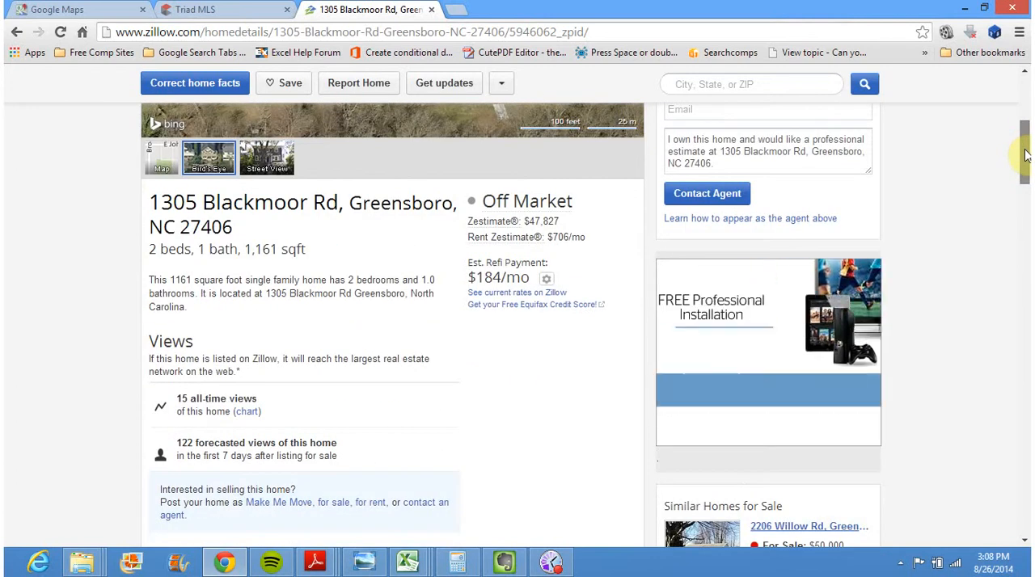
drag(1026, 156, 1025, 194)
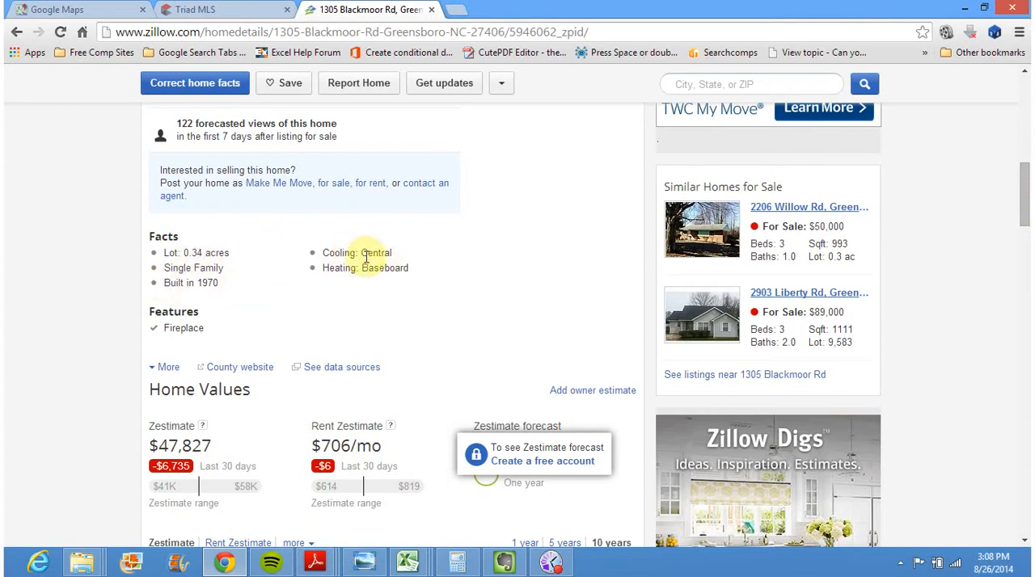
mouse_move(361, 253)
mouse_down()
mouse_move(411, 250)
mouse_move(395, 268)
mouse_move(369, 272)
mouse_up()
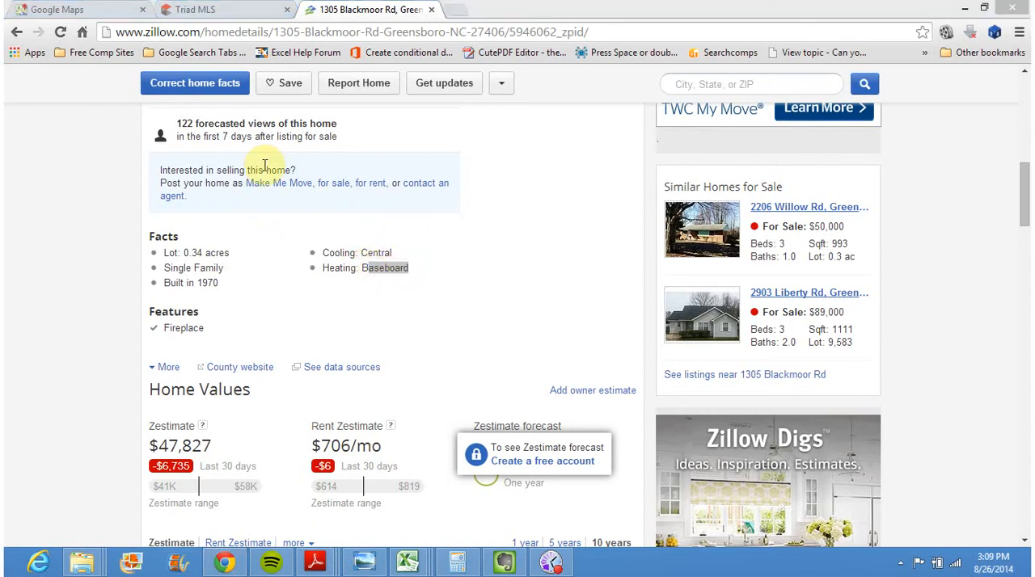
Check the subject's Street View and Zillow page against the Triad MLS gallery, and also select listing 3
click(127, 9)
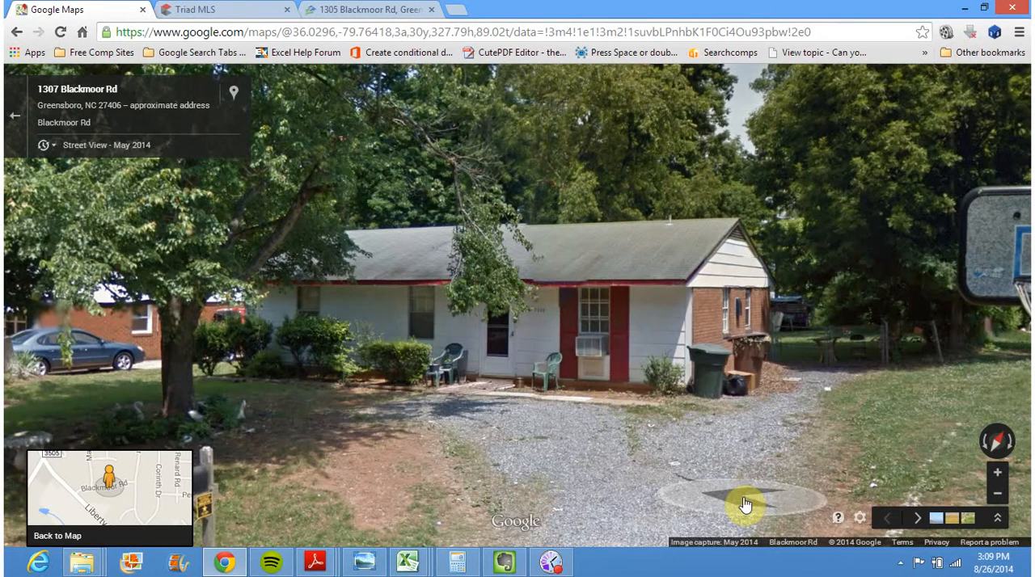
click(247, 13)
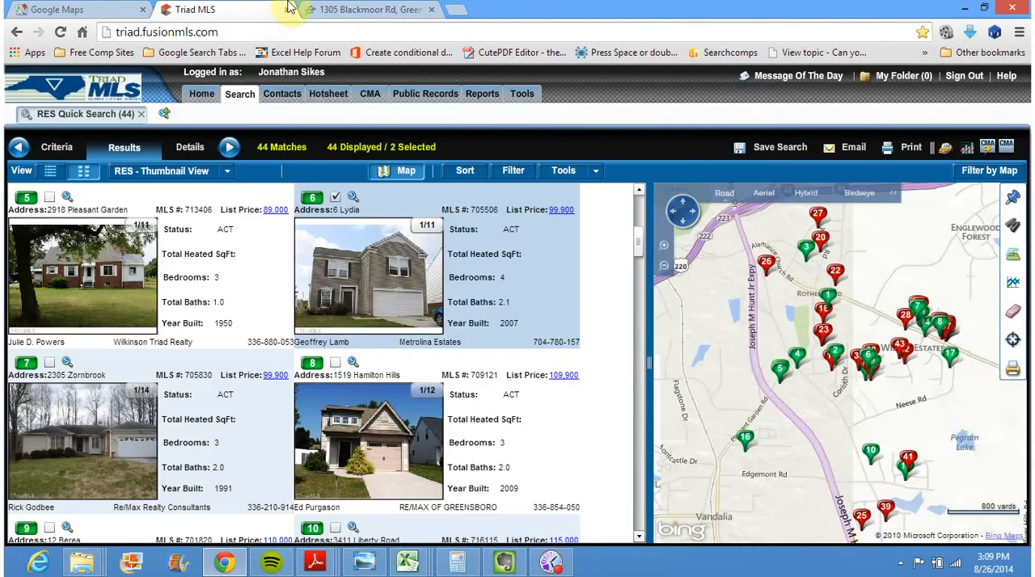
click(361, 6)
click(230, 8)
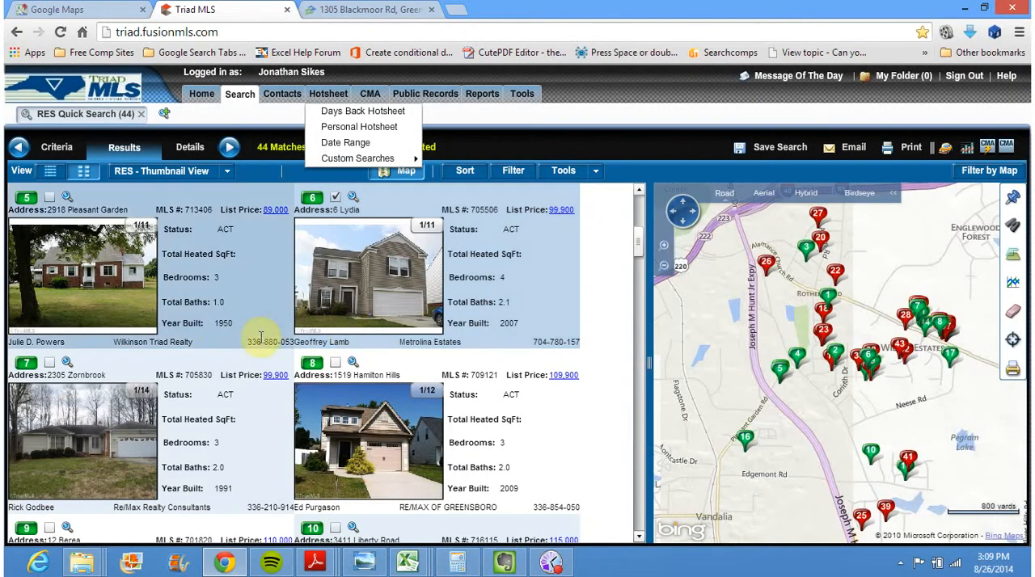
click(639, 218)
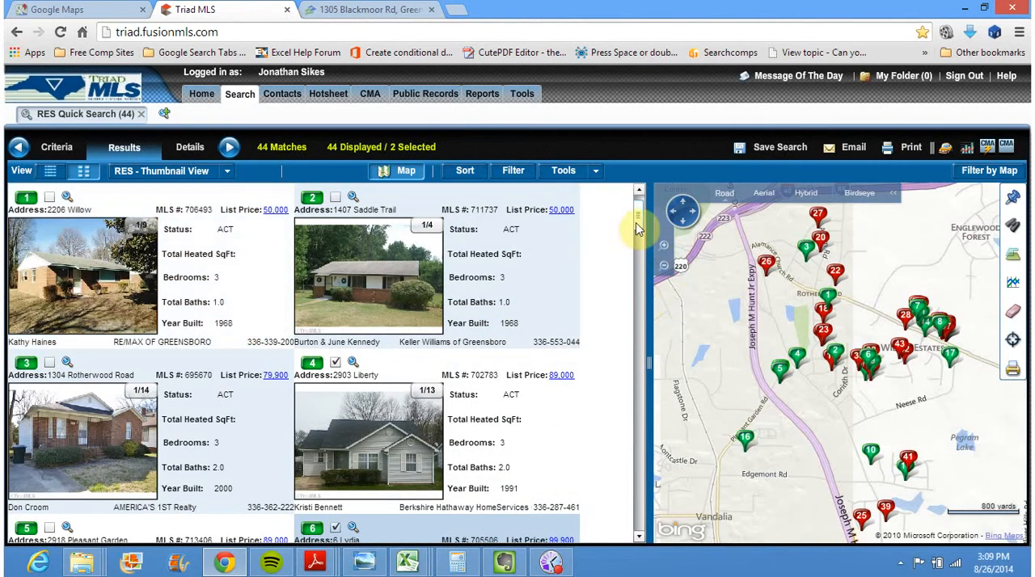
drag(640, 223, 639, 230)
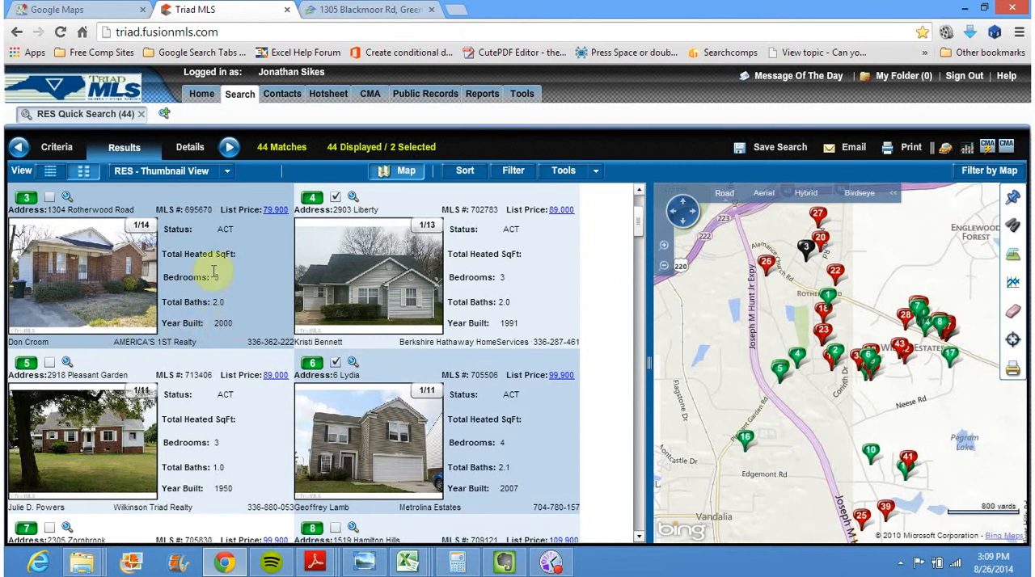
click(52, 196)
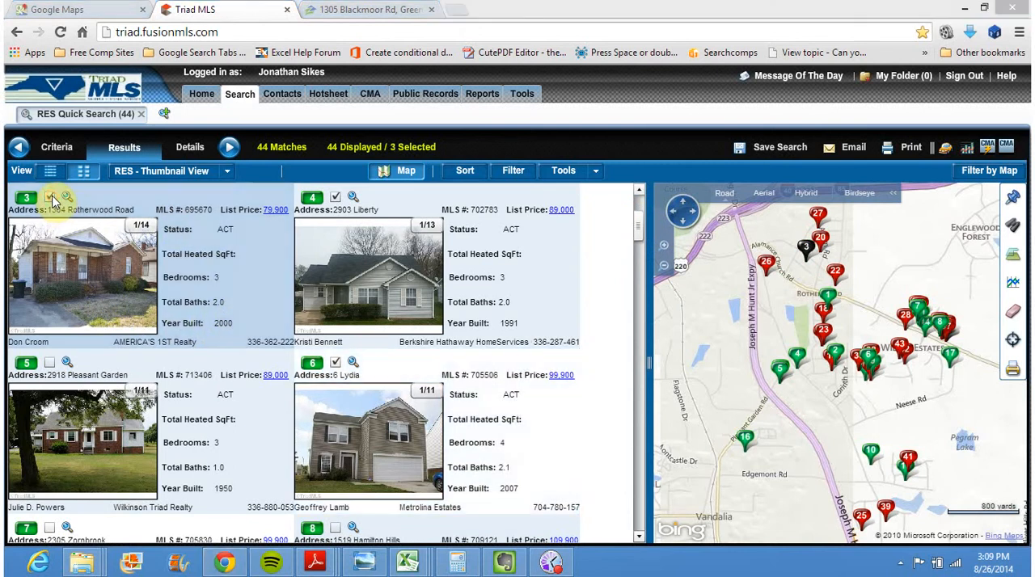
Add listings 8 and 7 to the selection in the thumbnail gallery
click(639, 232)
drag(639, 239, 639, 251)
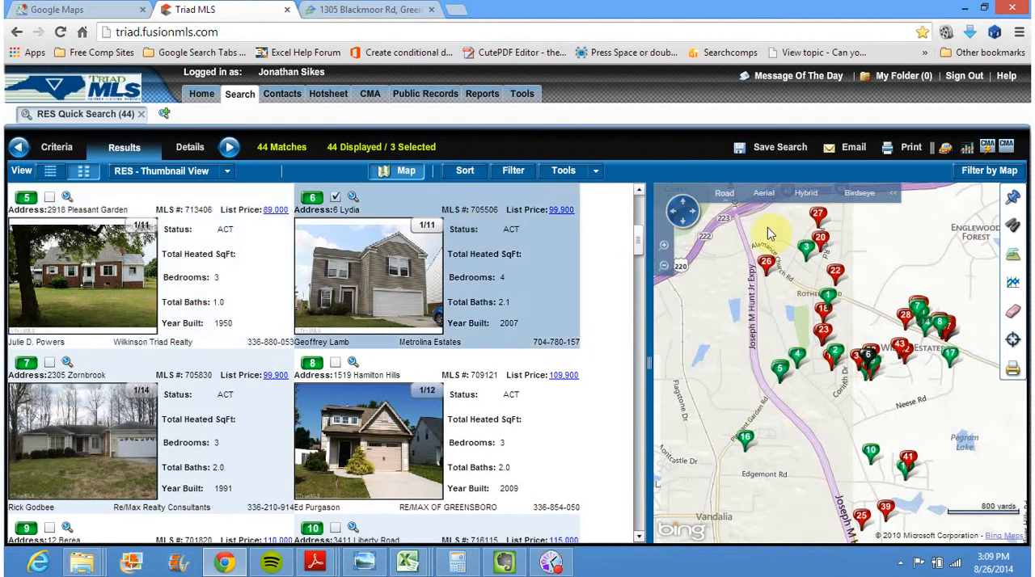
click(639, 537)
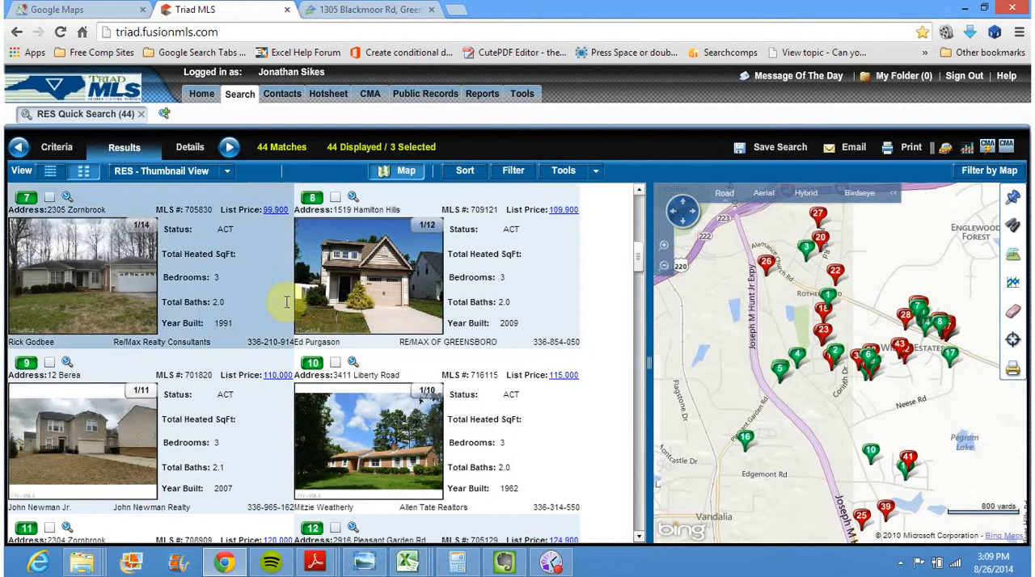
click(336, 198)
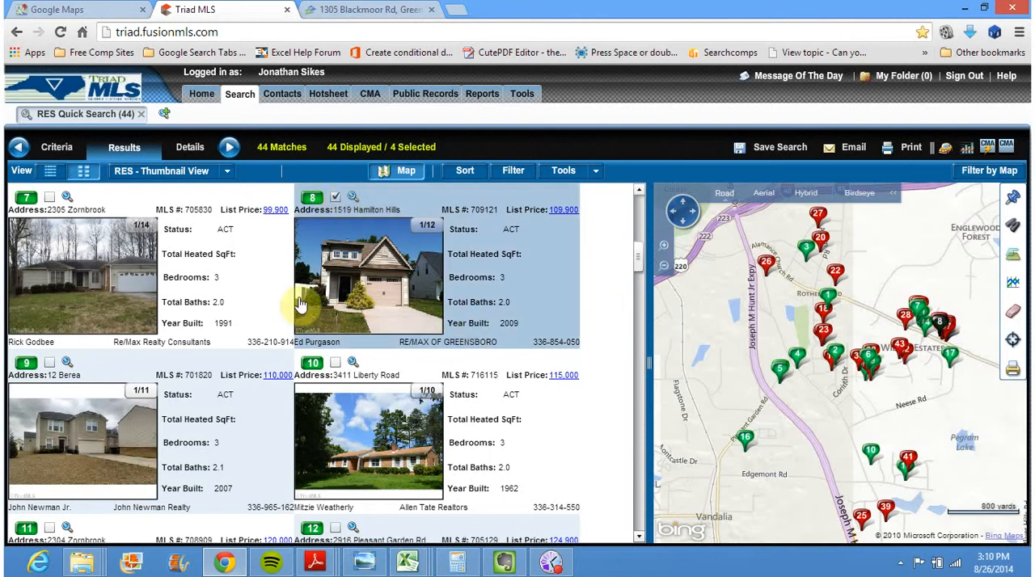
click(50, 198)
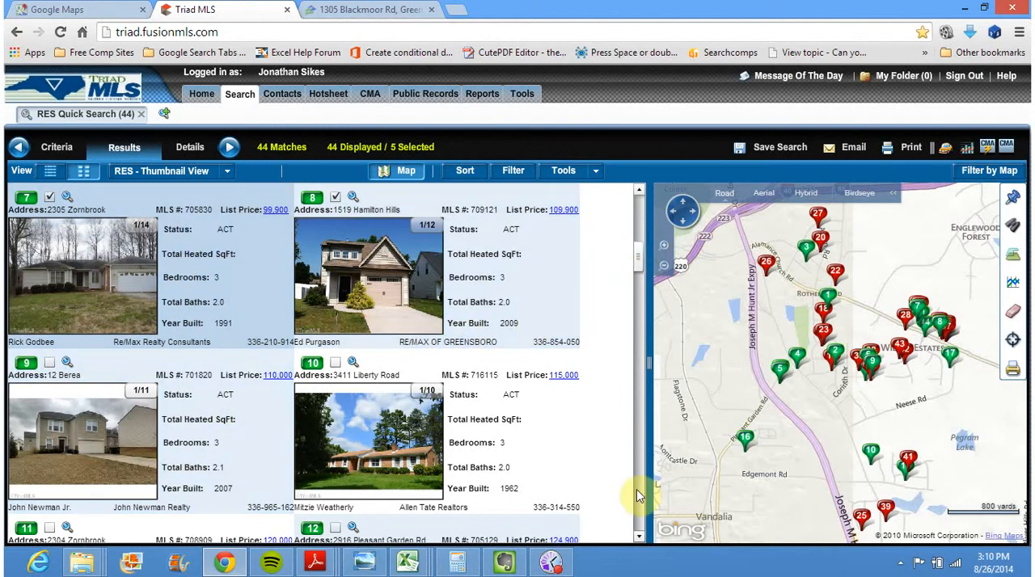
Select listings 9 and 10 in the Triad MLS gallery, rechecking the subject property's Street View for comparison
click(639, 536)
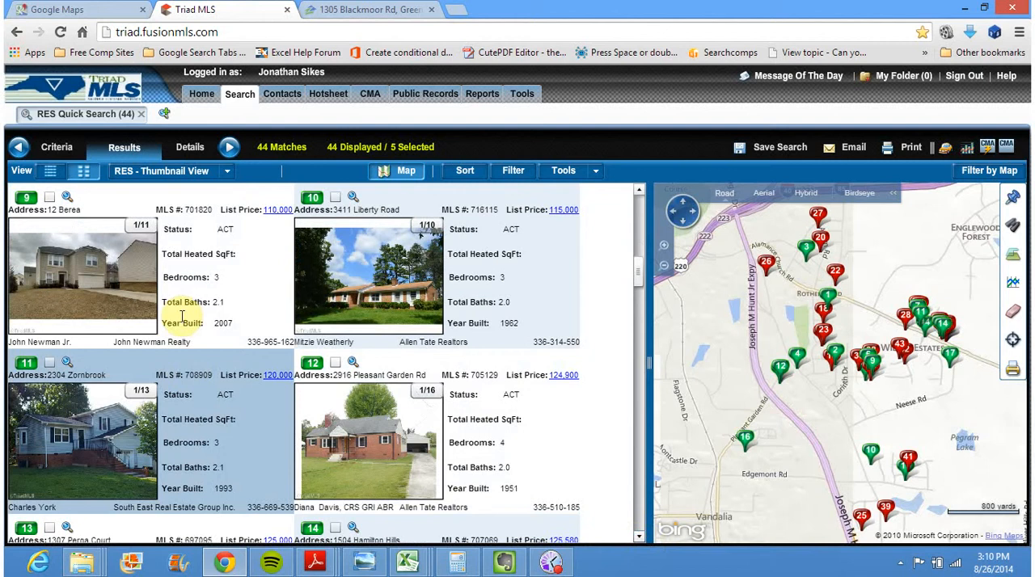
click(50, 198)
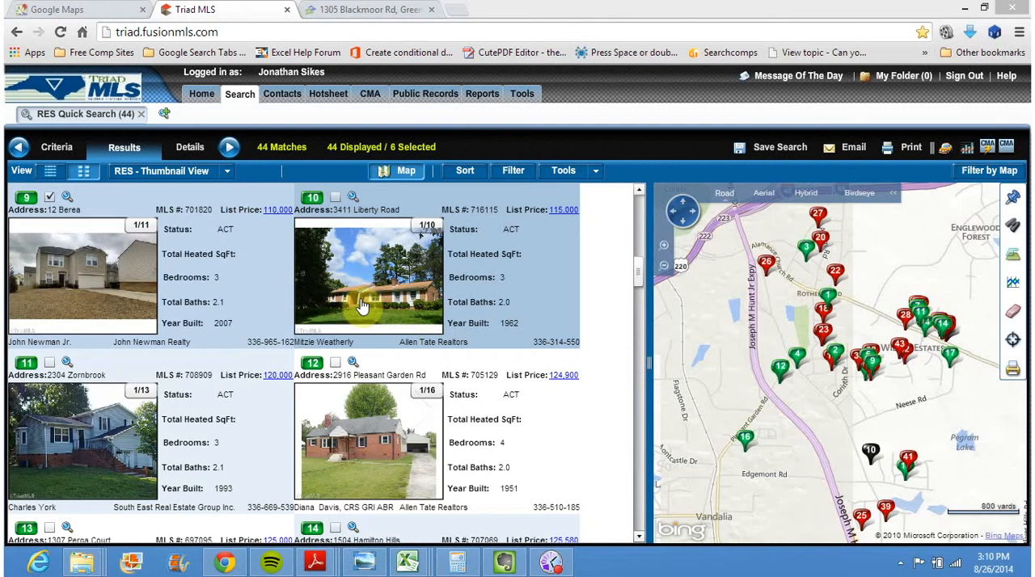
click(88, 8)
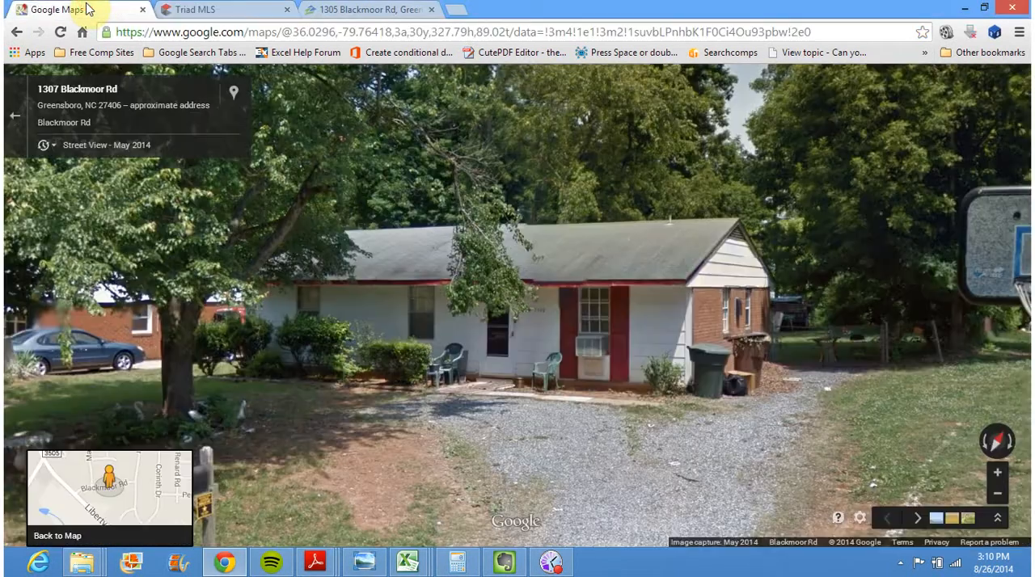
click(202, 10)
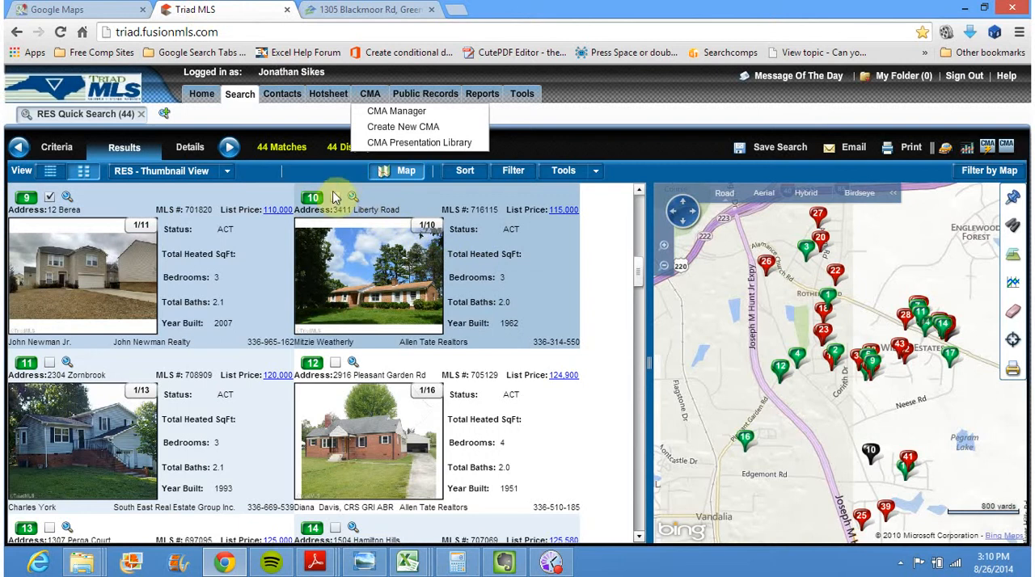
click(336, 198)
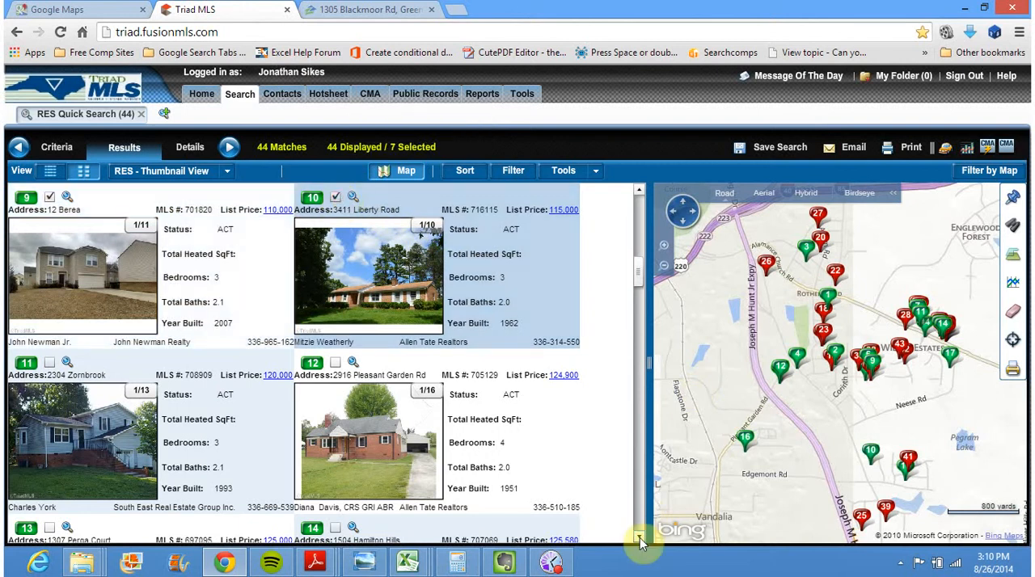
click(639, 537)
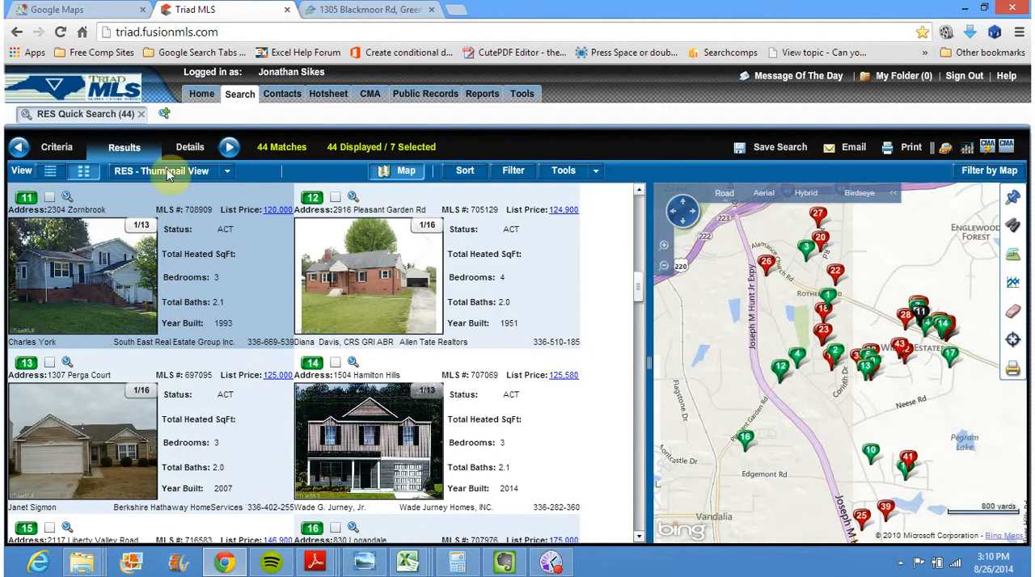
Select listings 11 and 12 in the Triad MLS gallery, rechecking the subject's beds, baths and square footage on its Zillow page
click(48, 199)
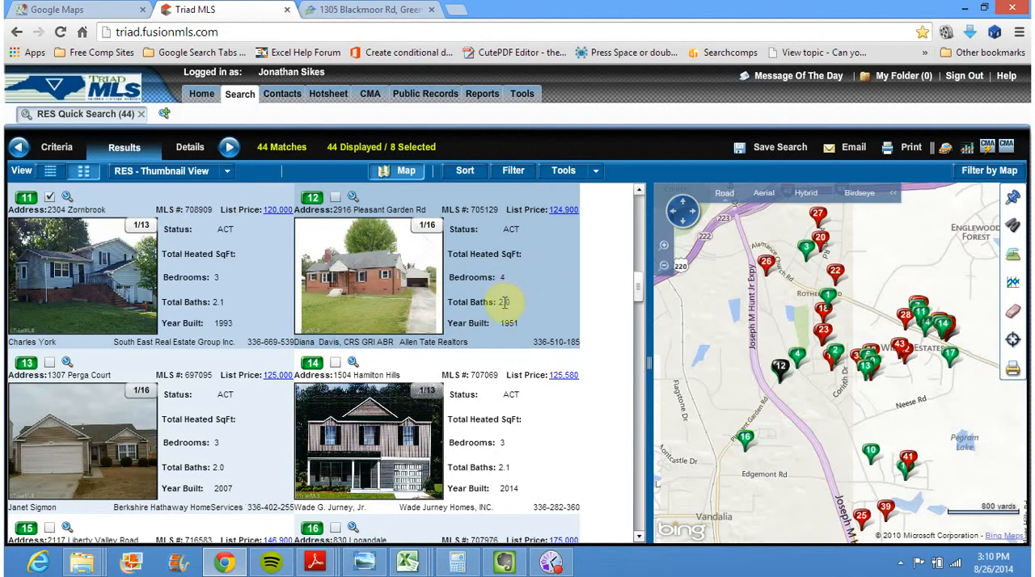
click(375, 9)
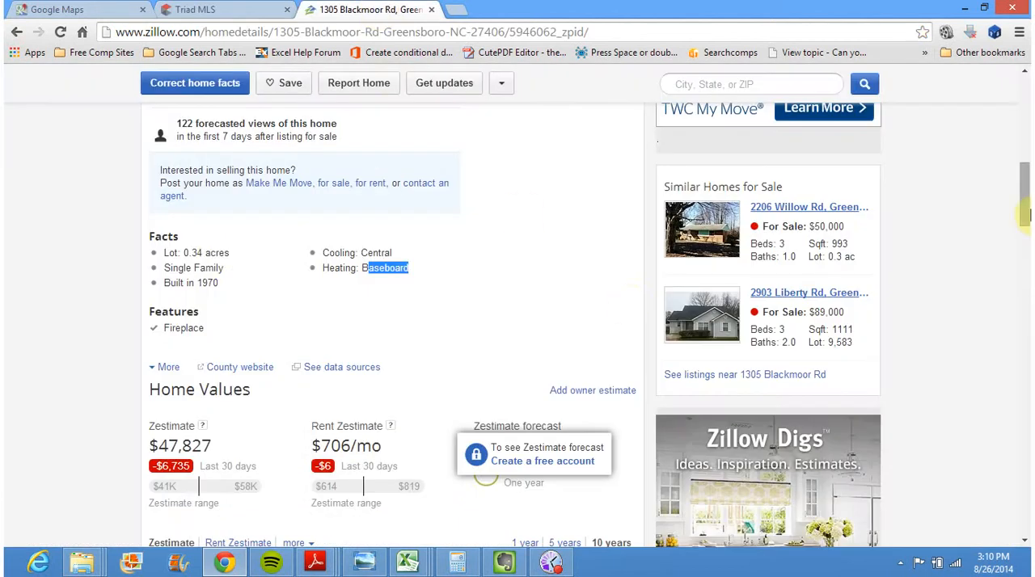
drag(1025, 207, 1028, 167)
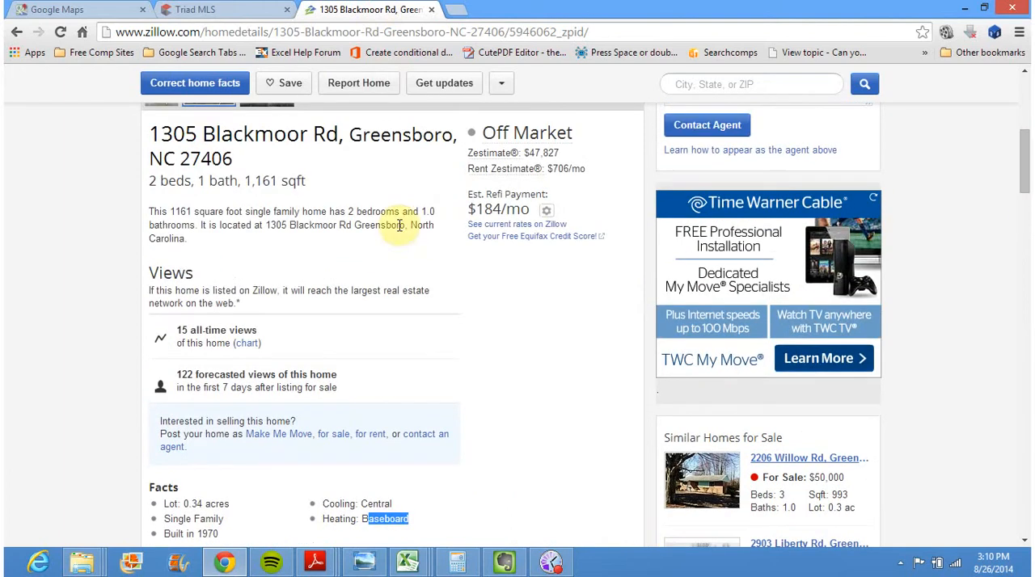
click(217, 8)
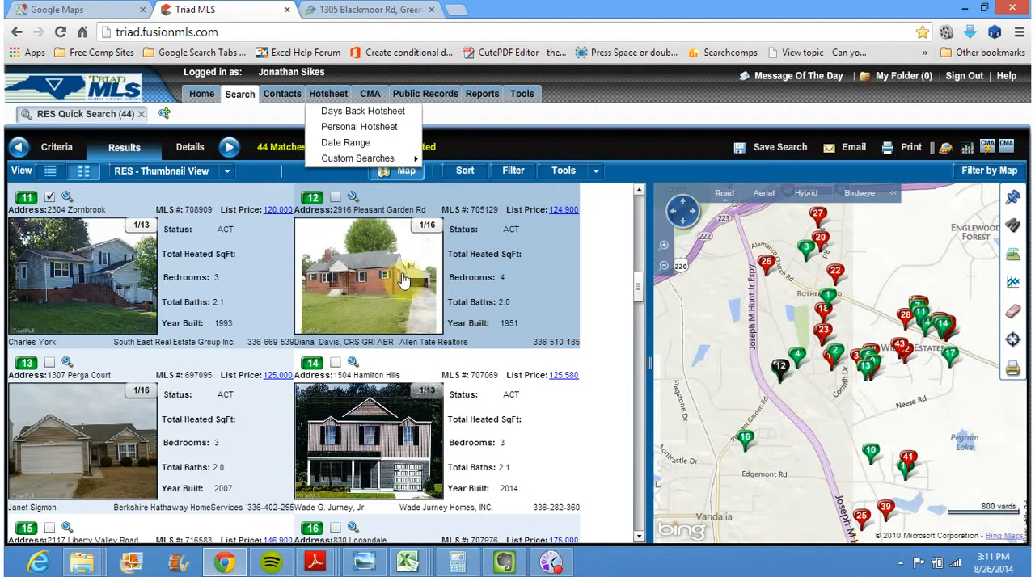
click(336, 201)
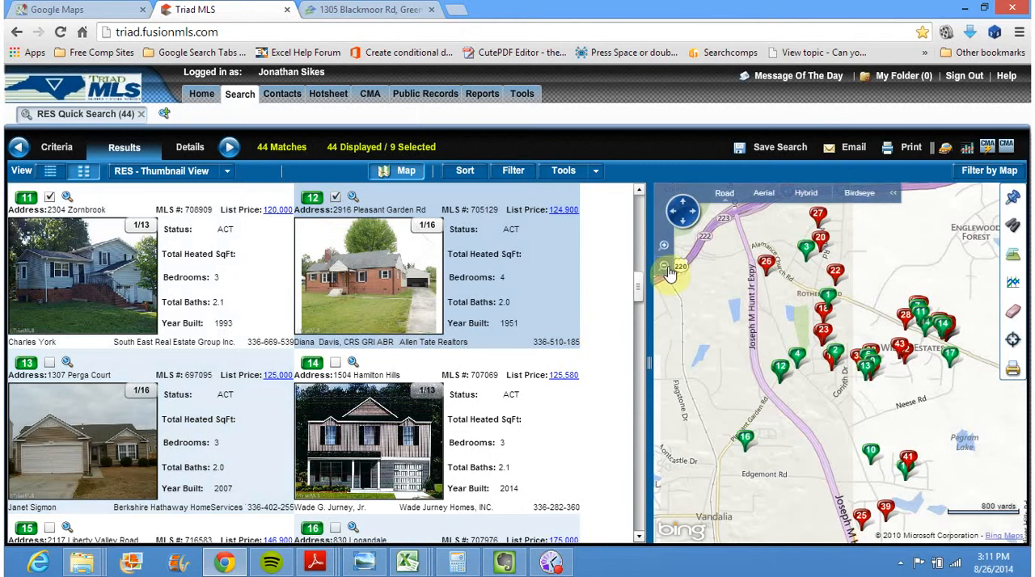
Add listings 13, 14, 15, 16 and 17 to the selection in the thumbnail gallery
drag(641, 298, 642, 309)
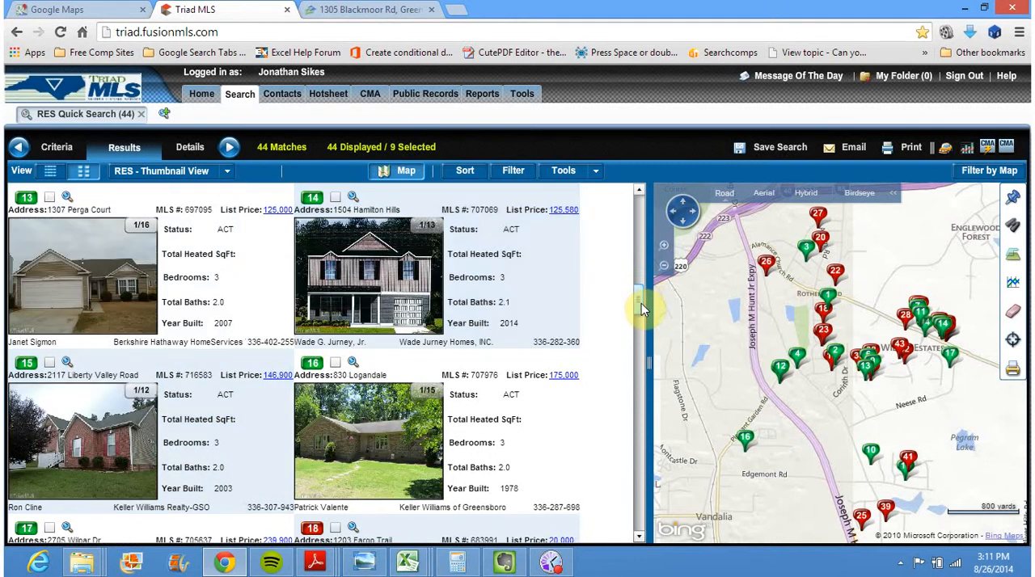
click(49, 199)
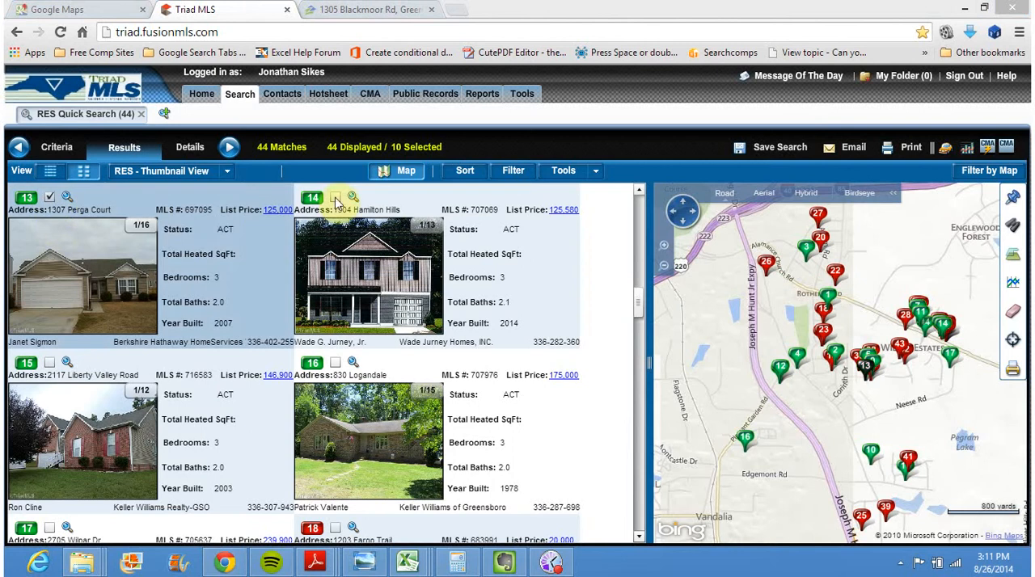
click(334, 198)
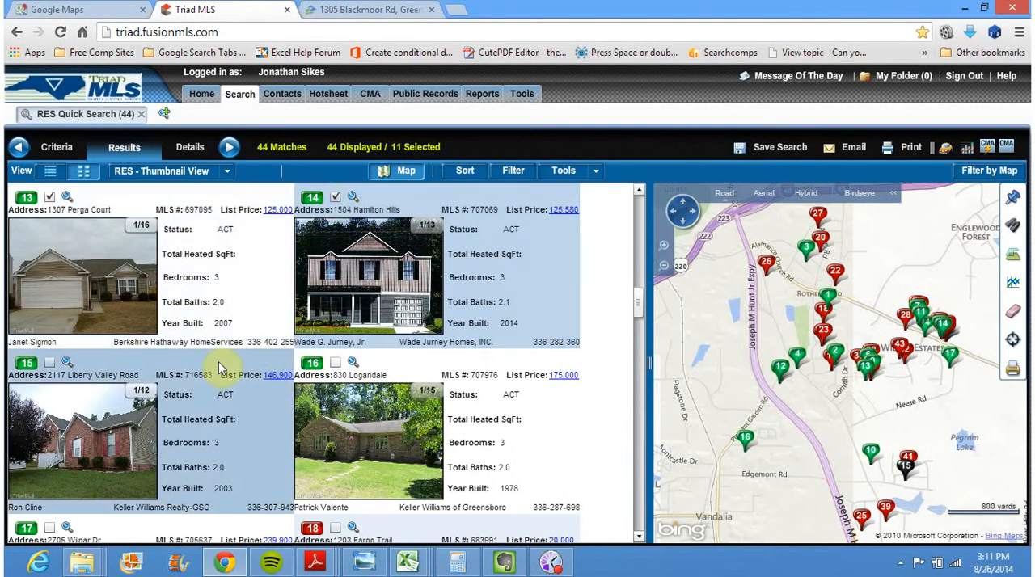
click(50, 363)
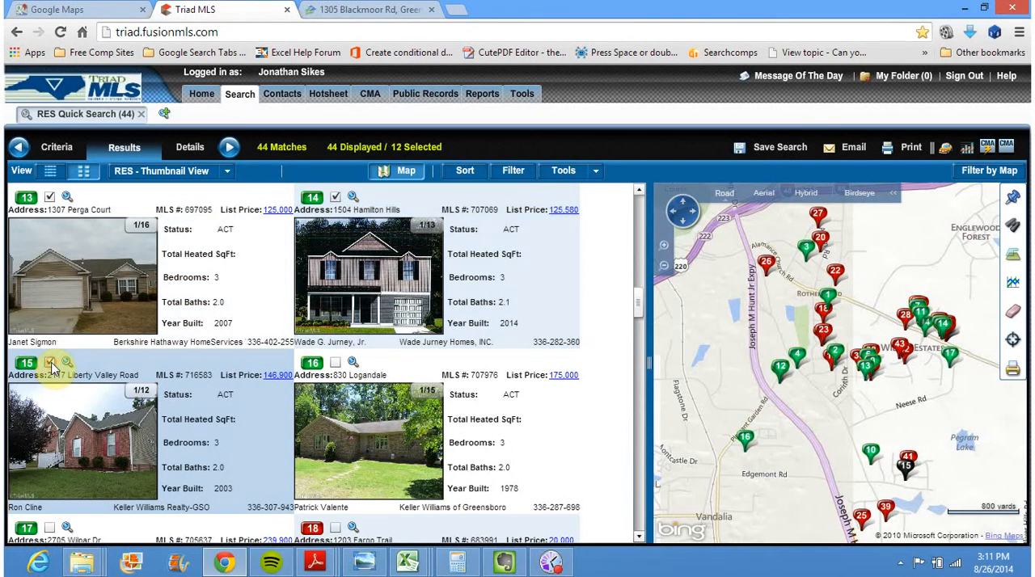
click(334, 365)
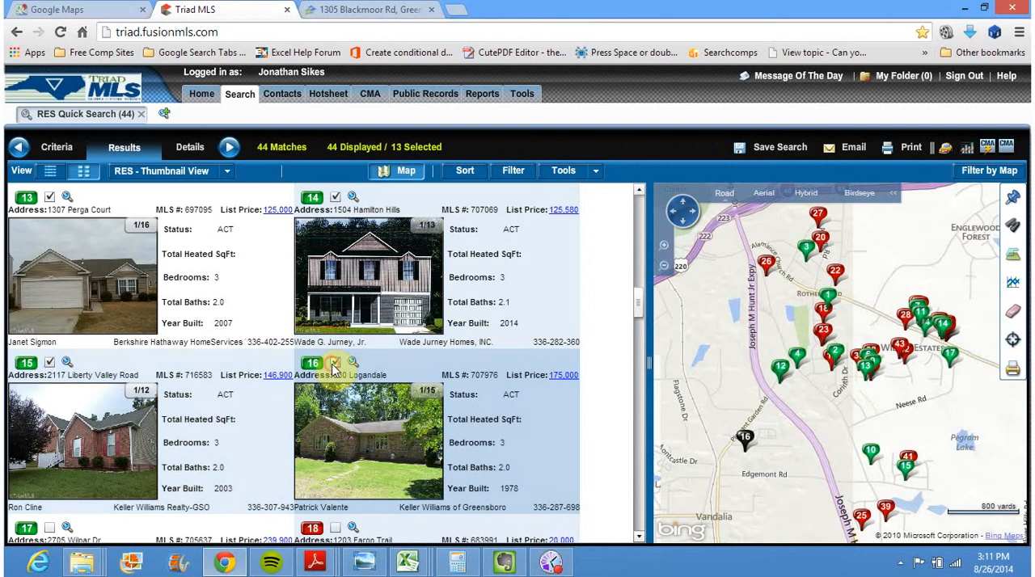
click(639, 536)
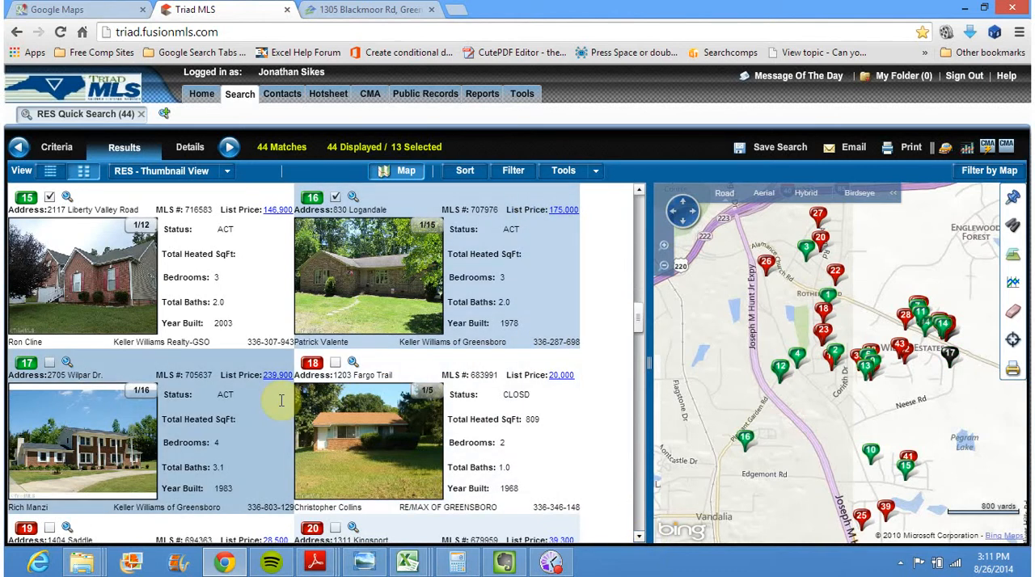
click(49, 365)
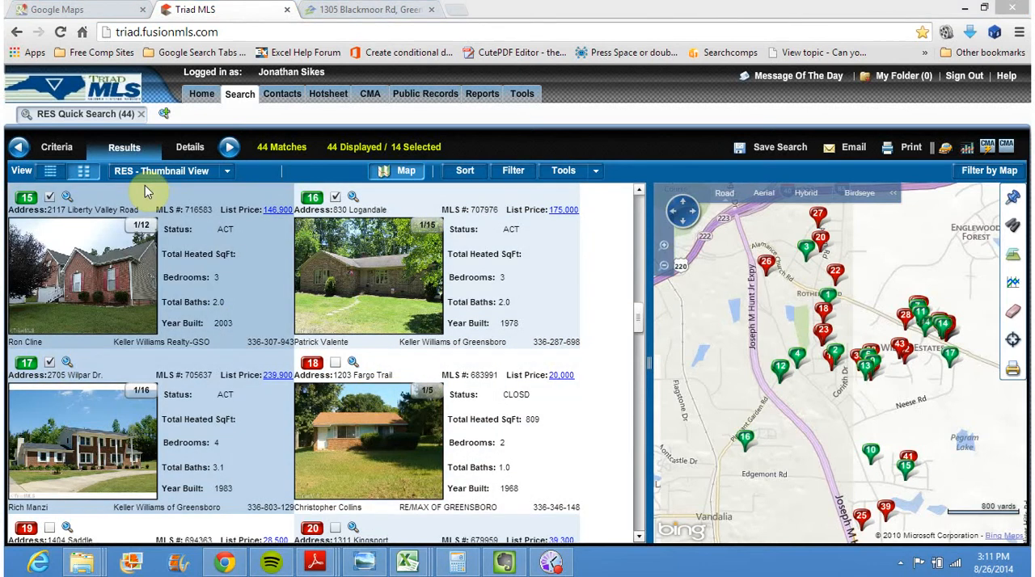
Filter the search results to display only the Unselected listings
click(527, 173)
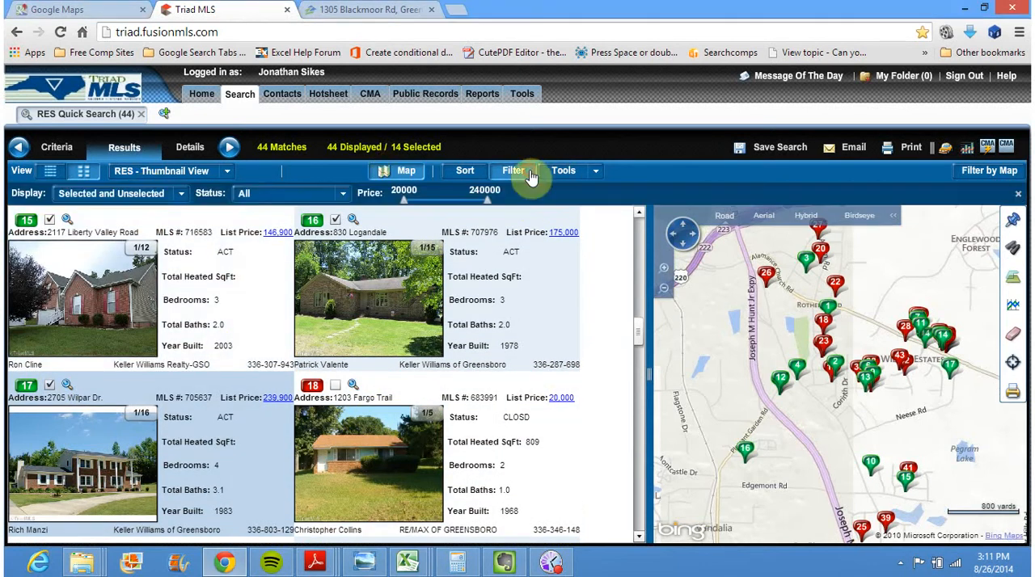
click(181, 194)
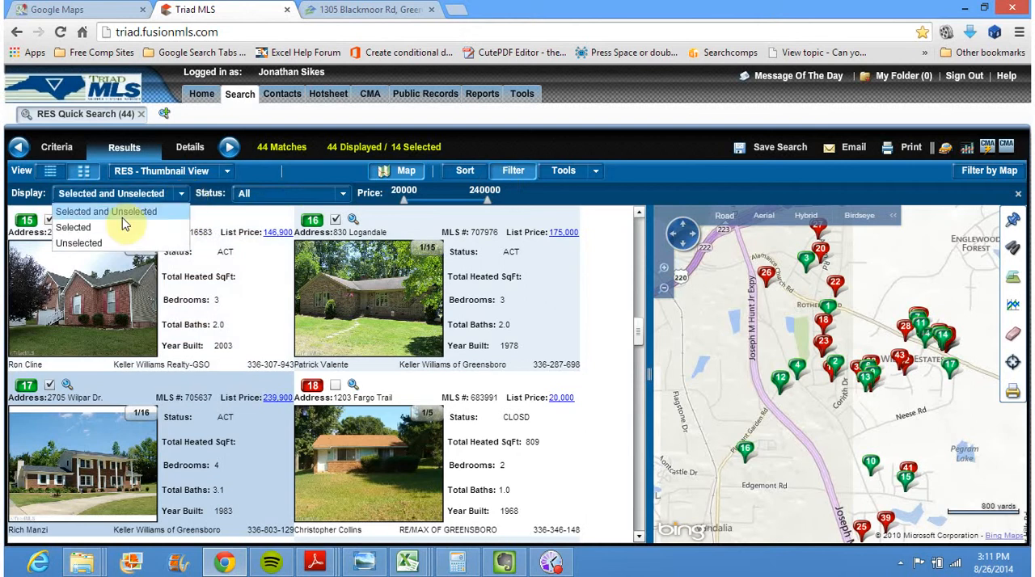
click(85, 244)
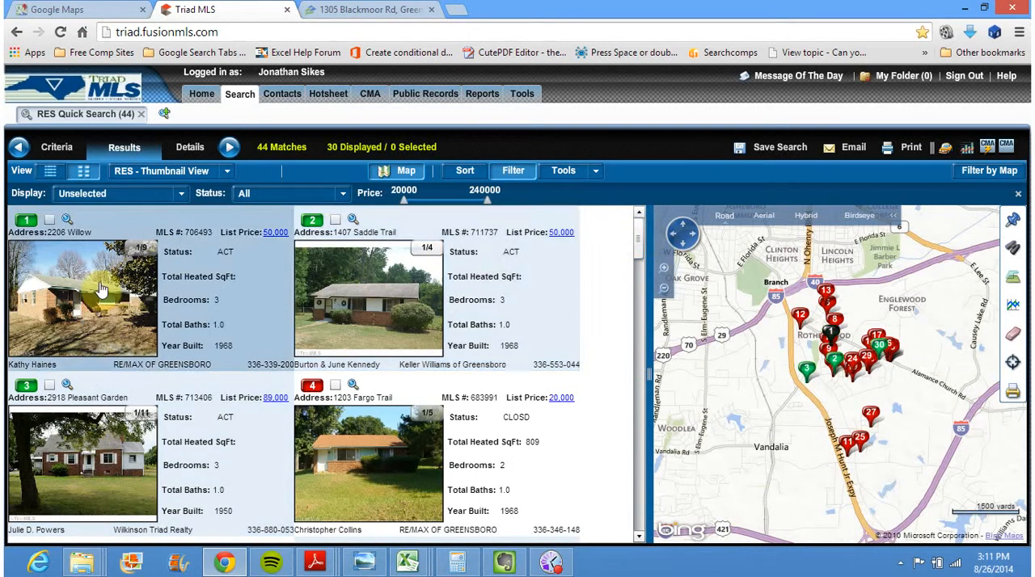
Review the closed listings in the filtered gallery and select listings 13, 14 and 11
click(640, 538)
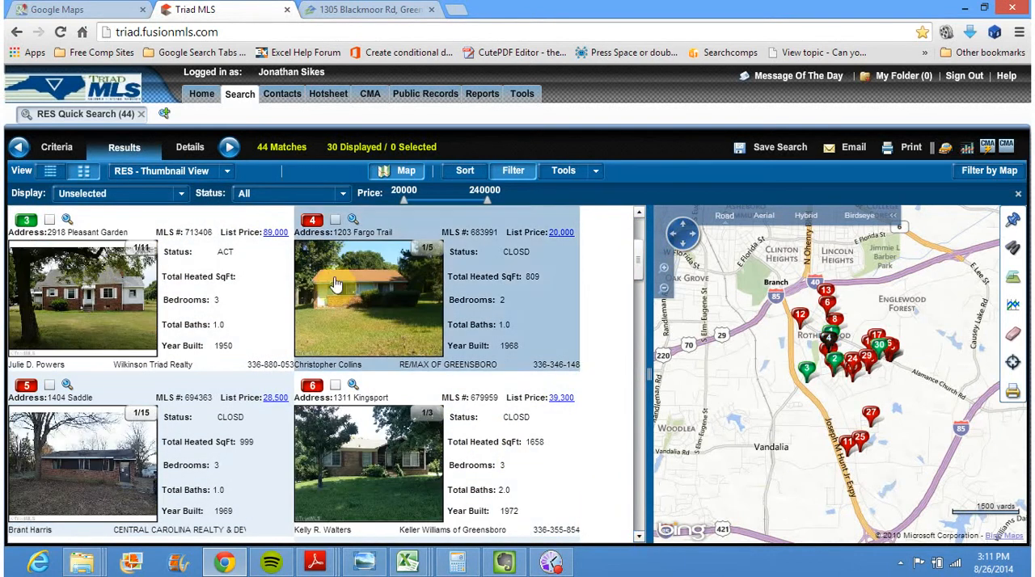
click(399, 315)
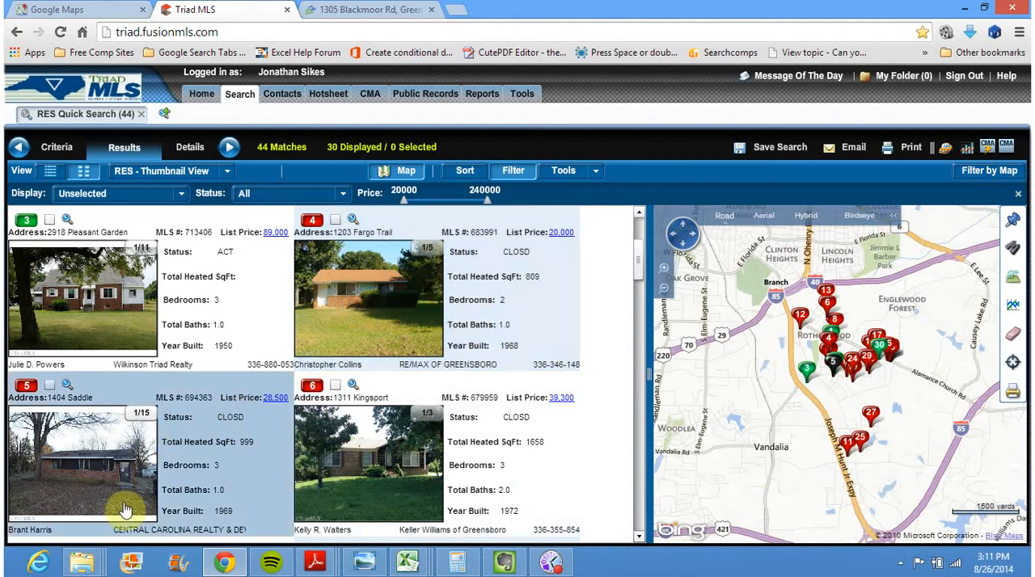
click(639, 539)
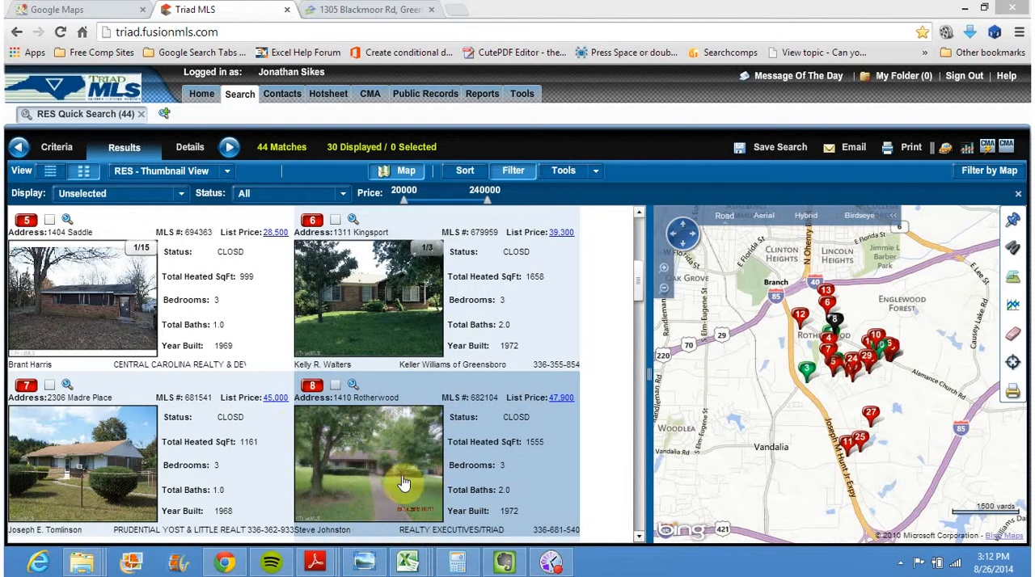
click(639, 536)
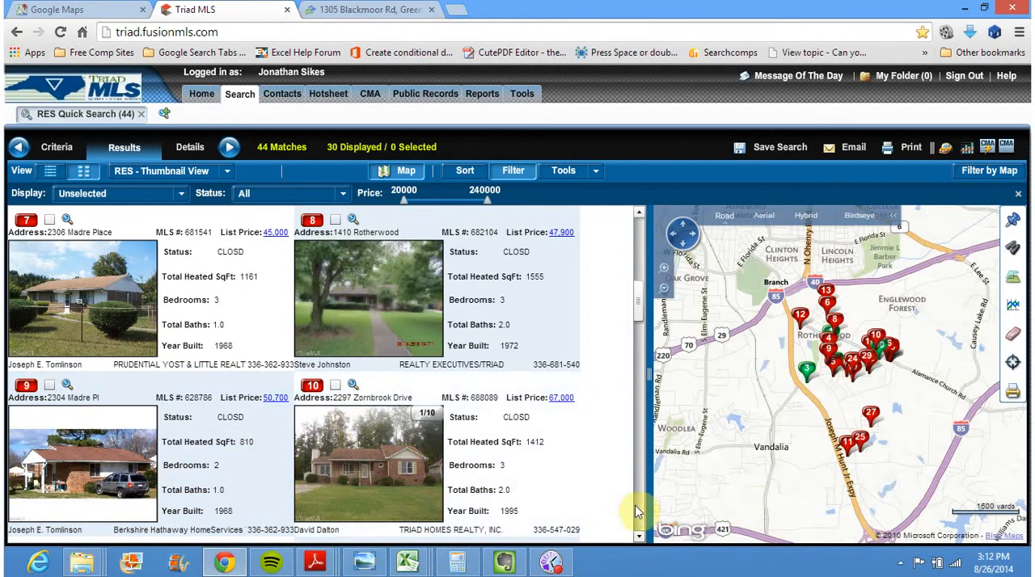
click(639, 537)
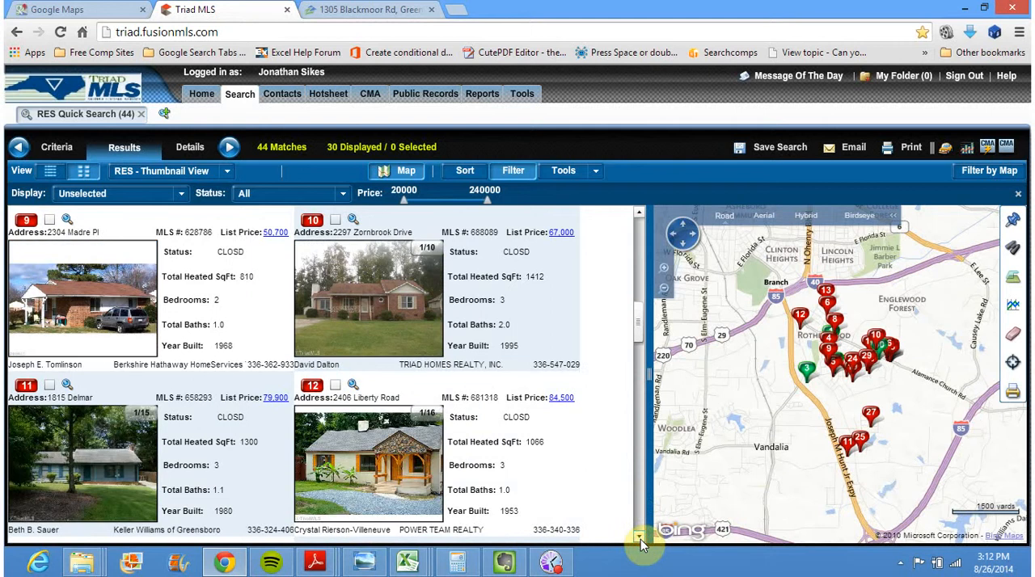
click(639, 538)
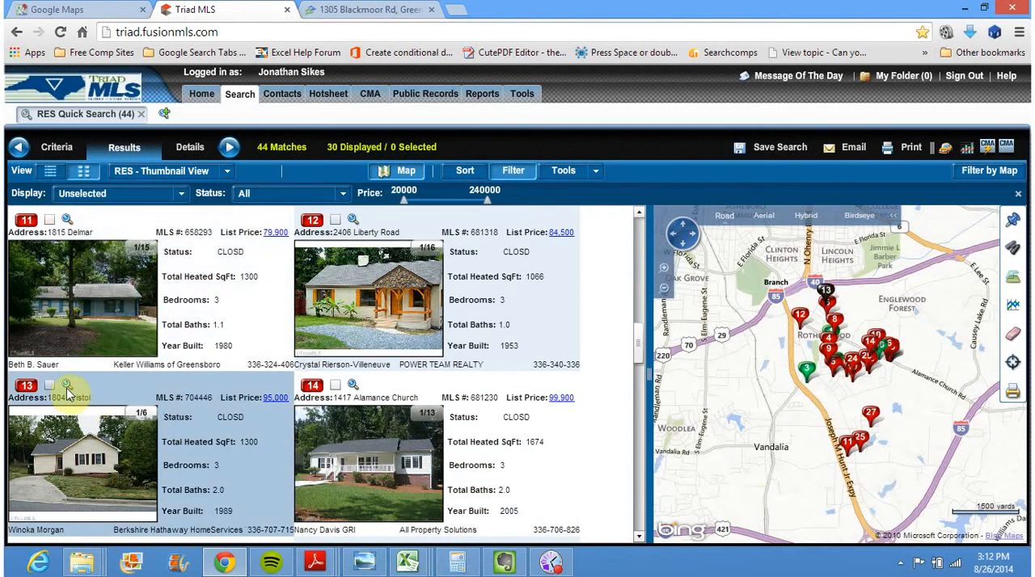
click(50, 385)
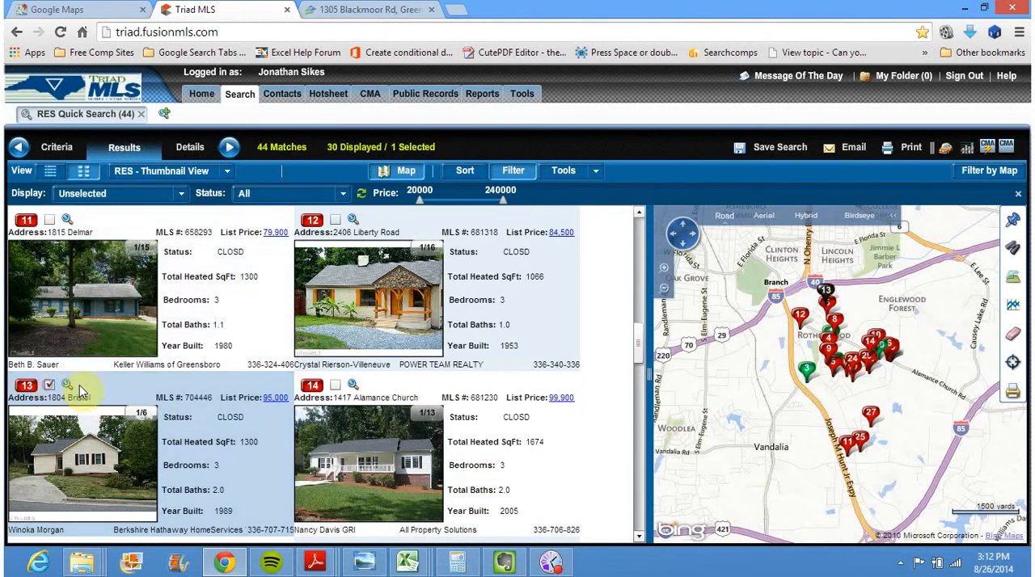
click(335, 386)
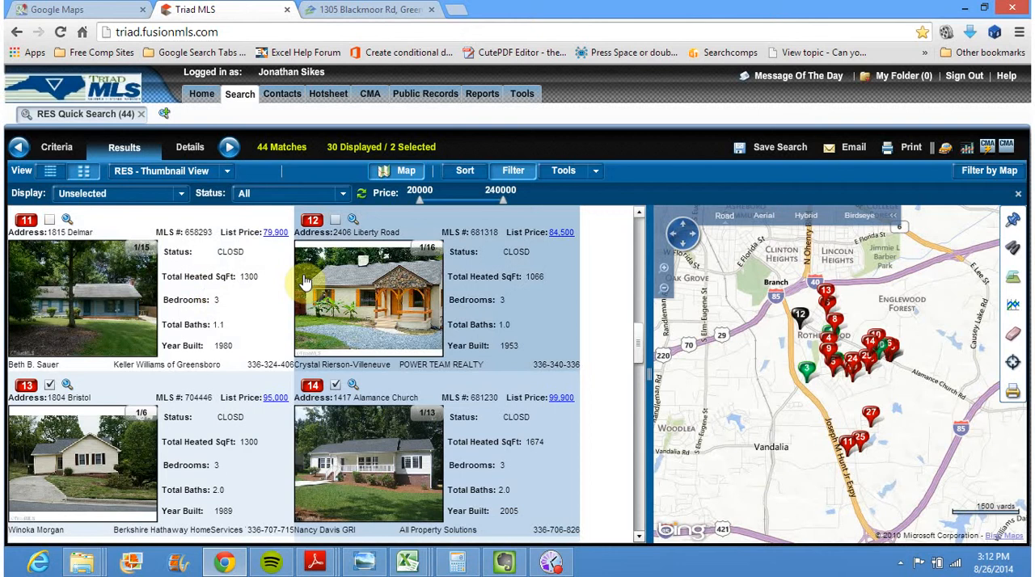
click(49, 219)
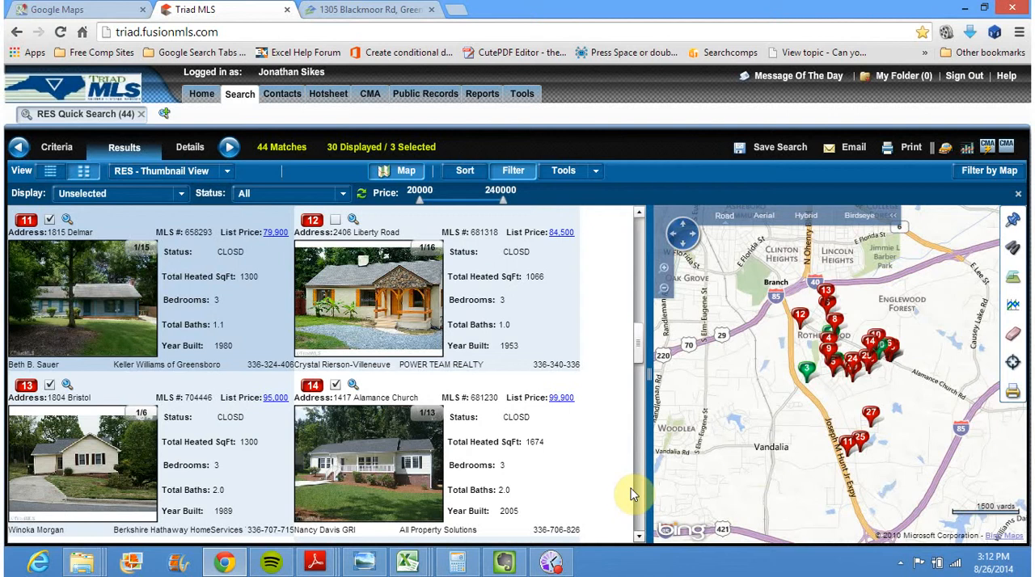
Select closed listings 15, 16, 17 and 18 in the filtered gallery
click(638, 537)
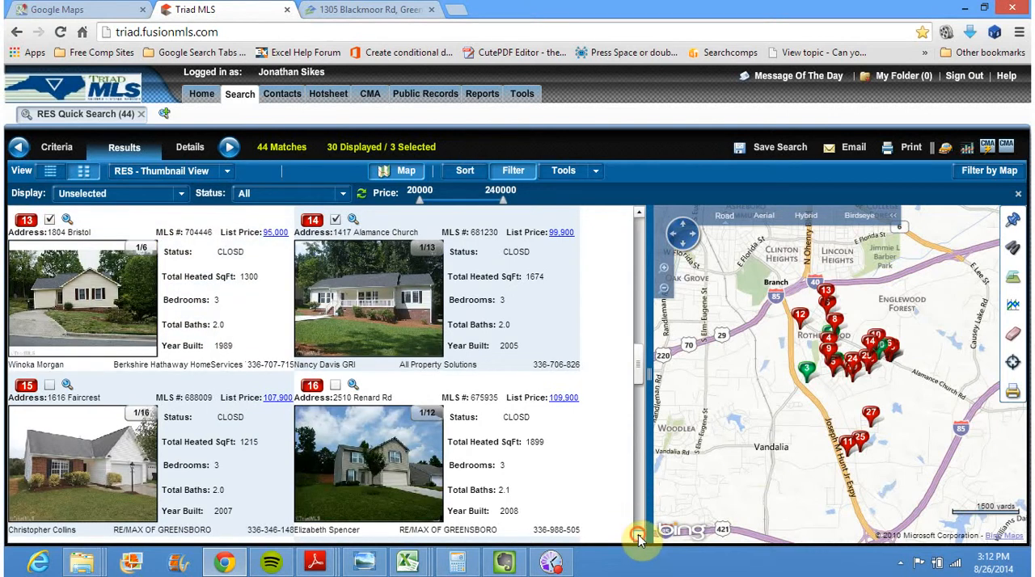
click(639, 537)
click(49, 219)
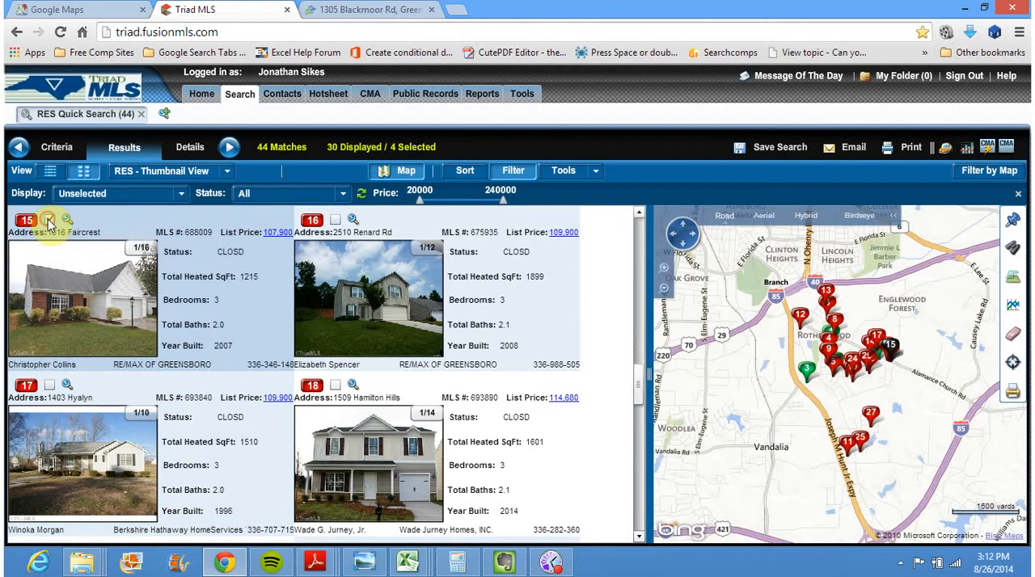
click(336, 220)
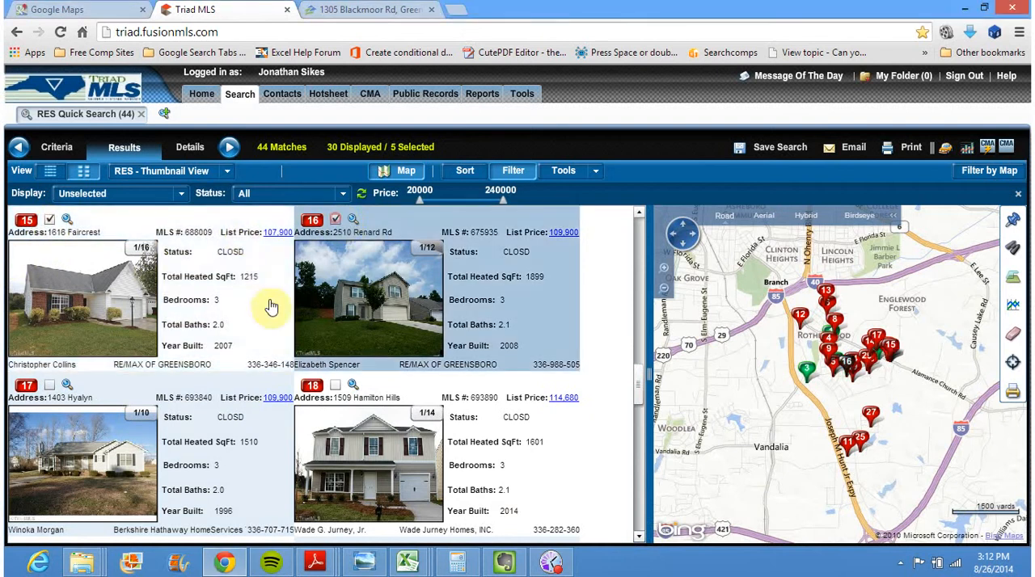
click(50, 387)
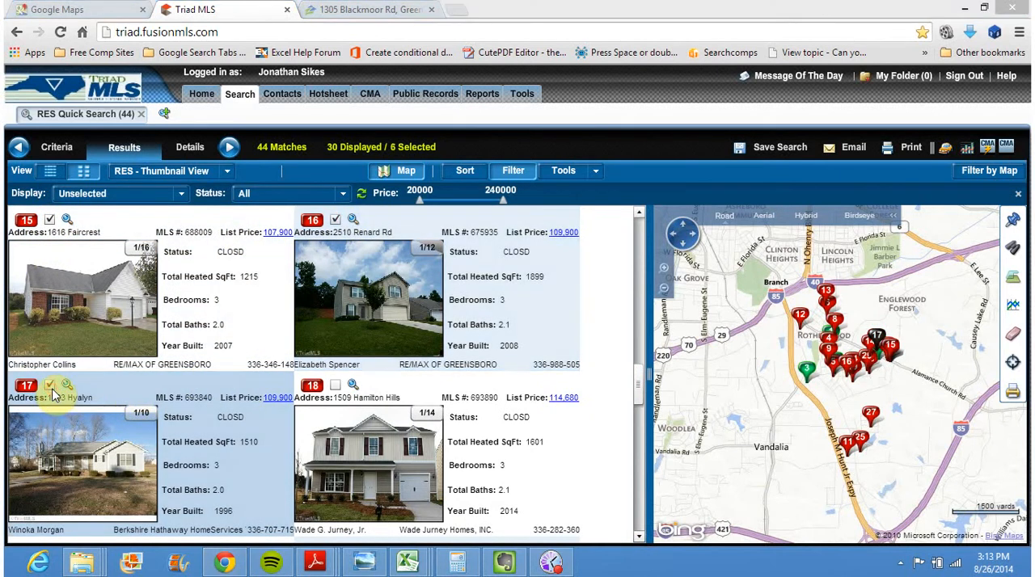
click(336, 384)
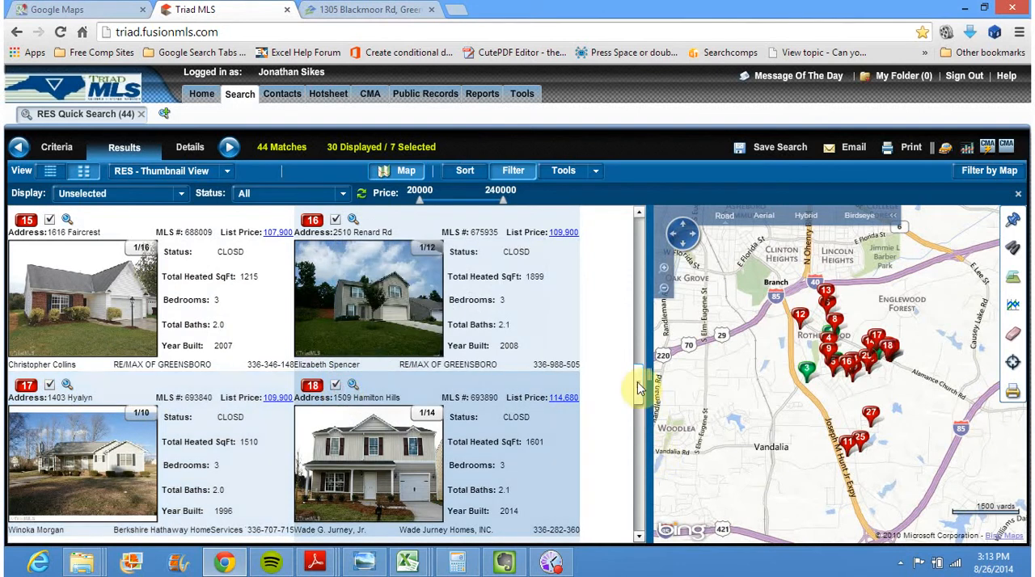
Add closed listings 19, 20, 21 and 22 to the selection in the filtered thumbnail gallery
drag(638, 394, 639, 408)
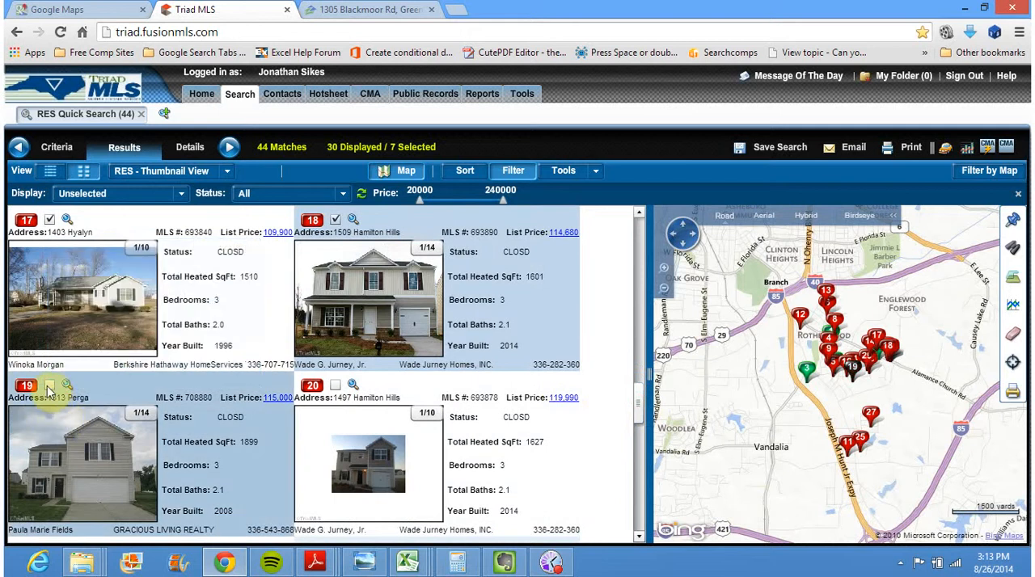
click(50, 385)
click(335, 386)
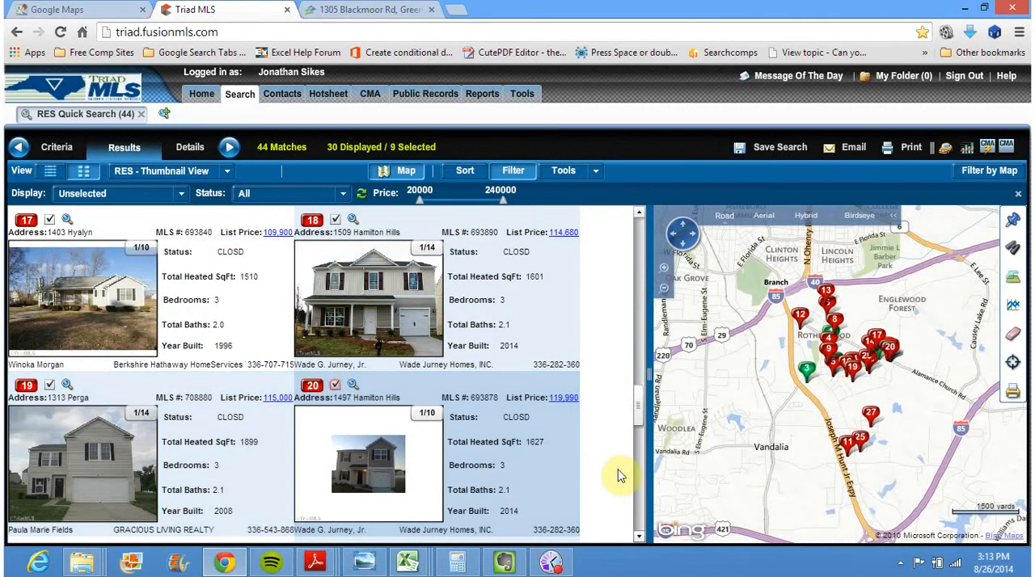
click(639, 537)
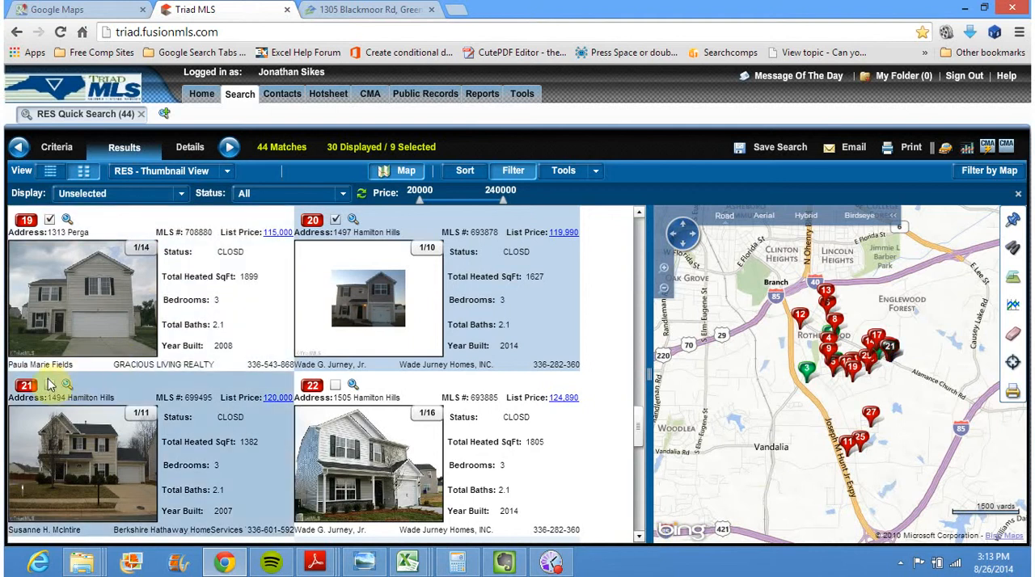
click(49, 388)
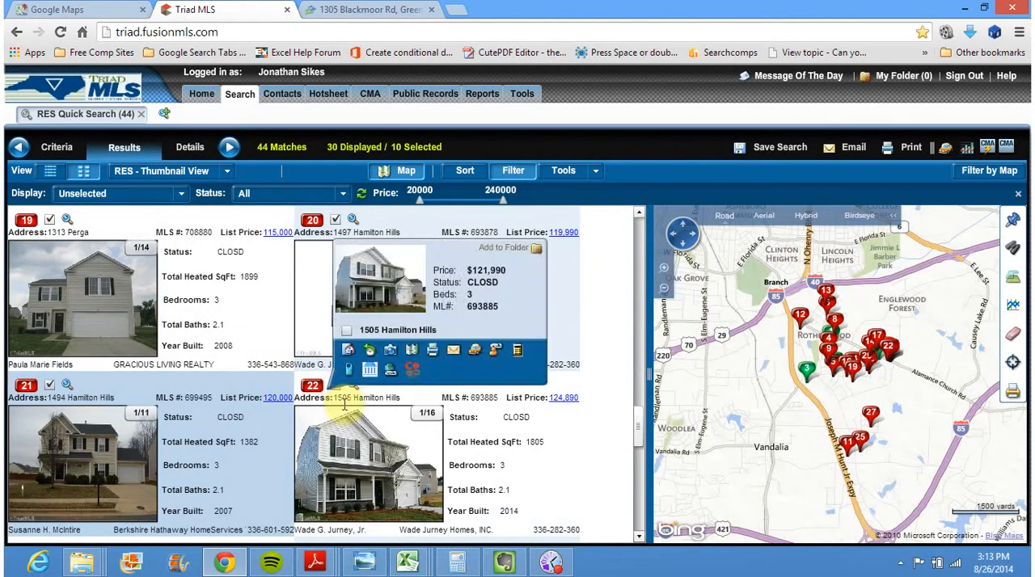
click(336, 386)
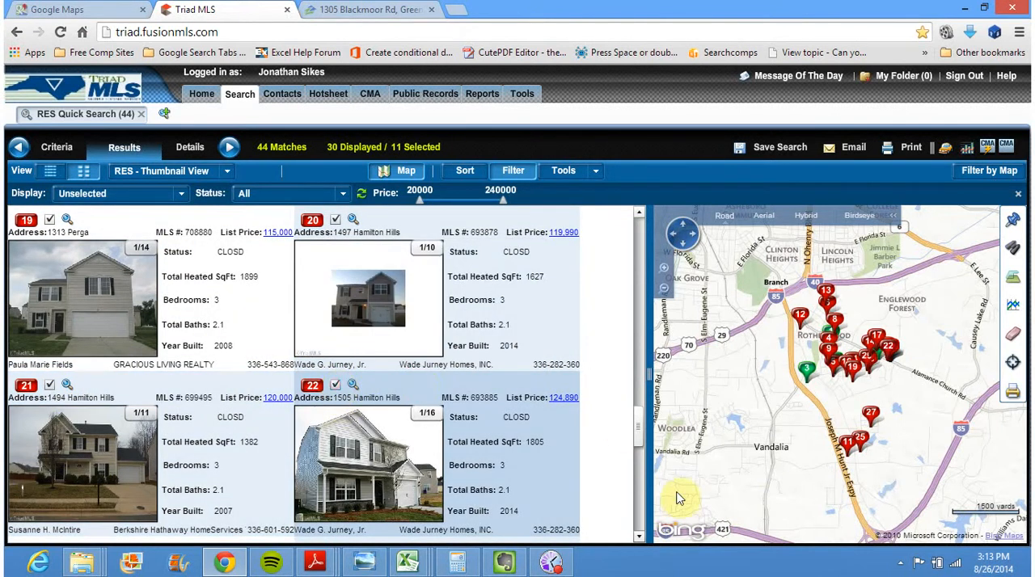
Continue the selection with closed listings 23, 24, 25 and 26
click(638, 537)
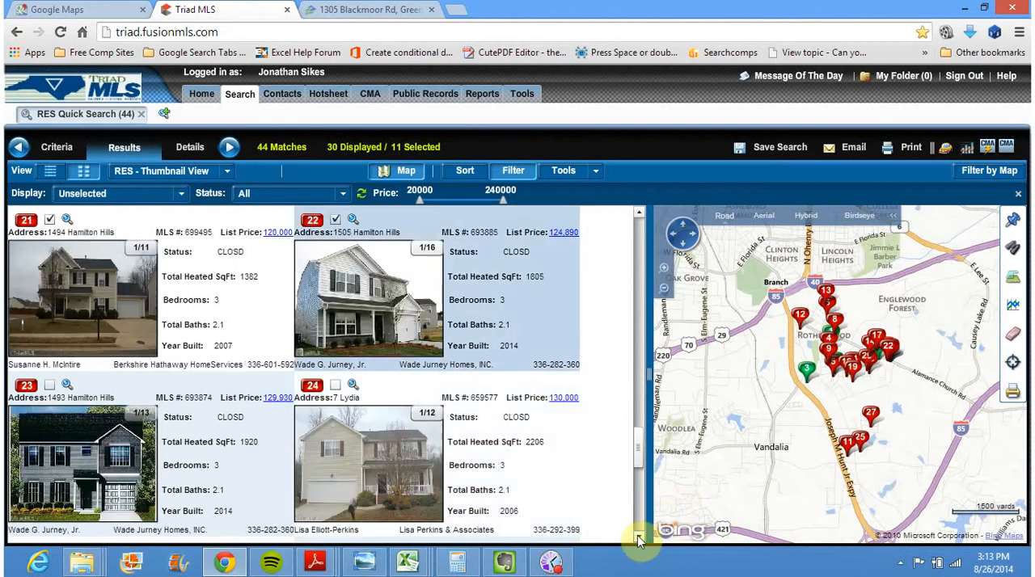
click(50, 386)
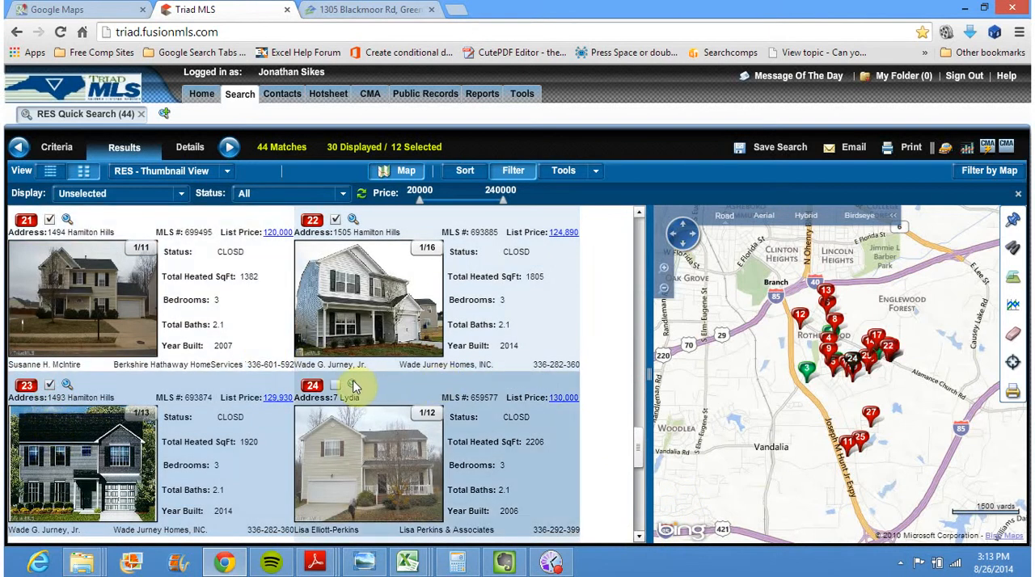
click(336, 387)
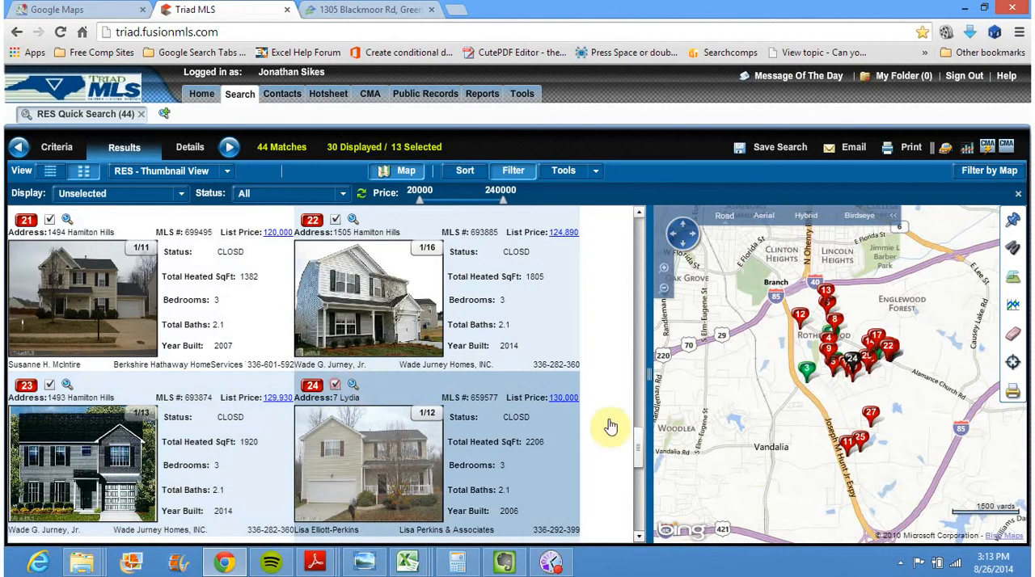
click(638, 449)
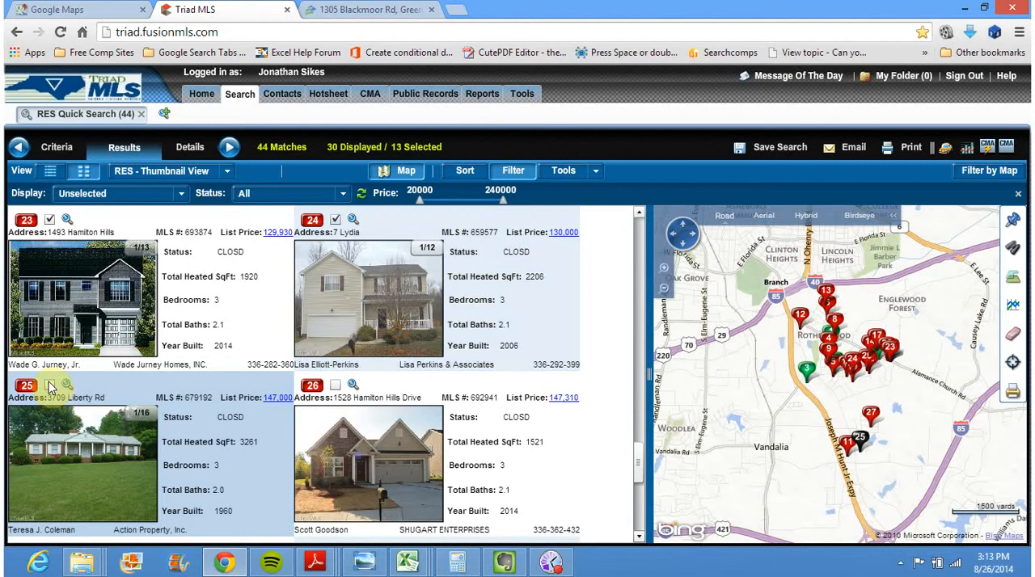
click(50, 387)
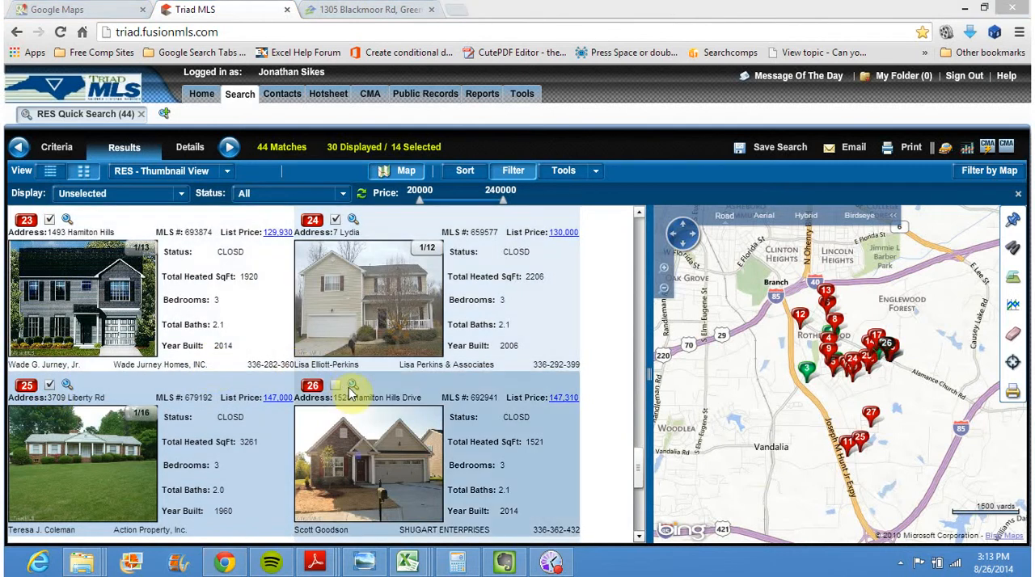
click(338, 388)
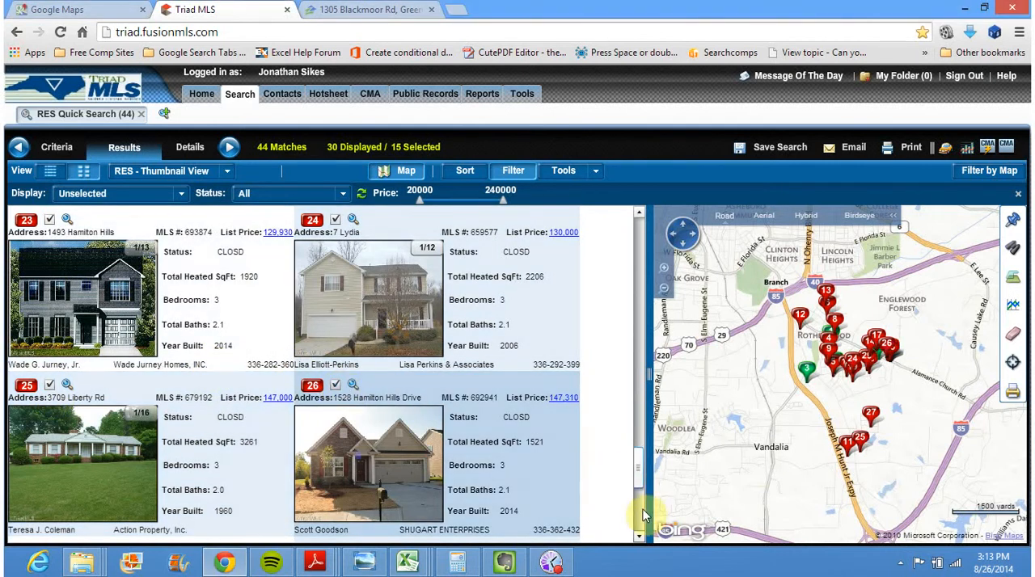
Select the last gallery listings, 27, 28, 29 and 30
click(640, 536)
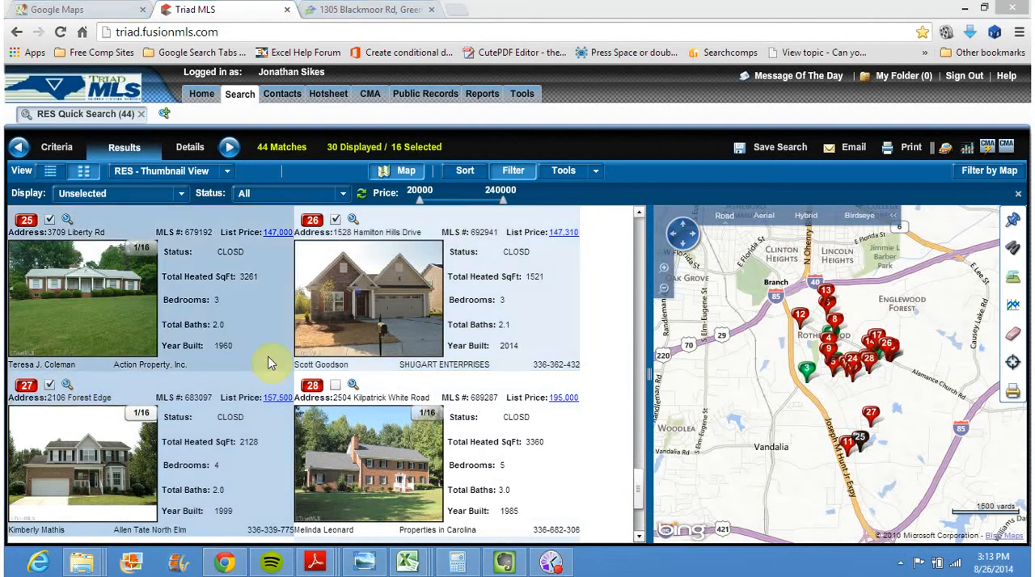
click(335, 386)
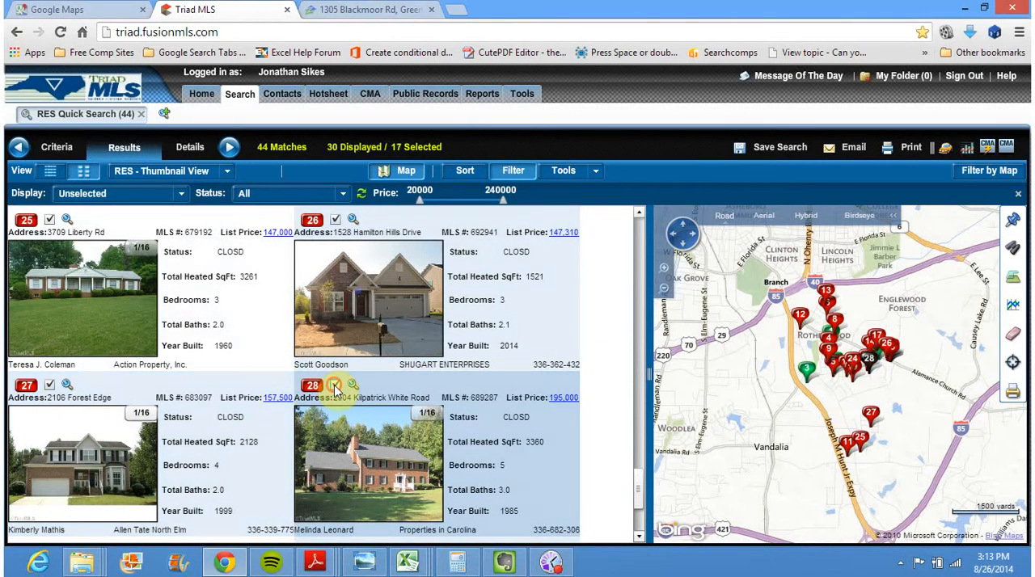
click(639, 536)
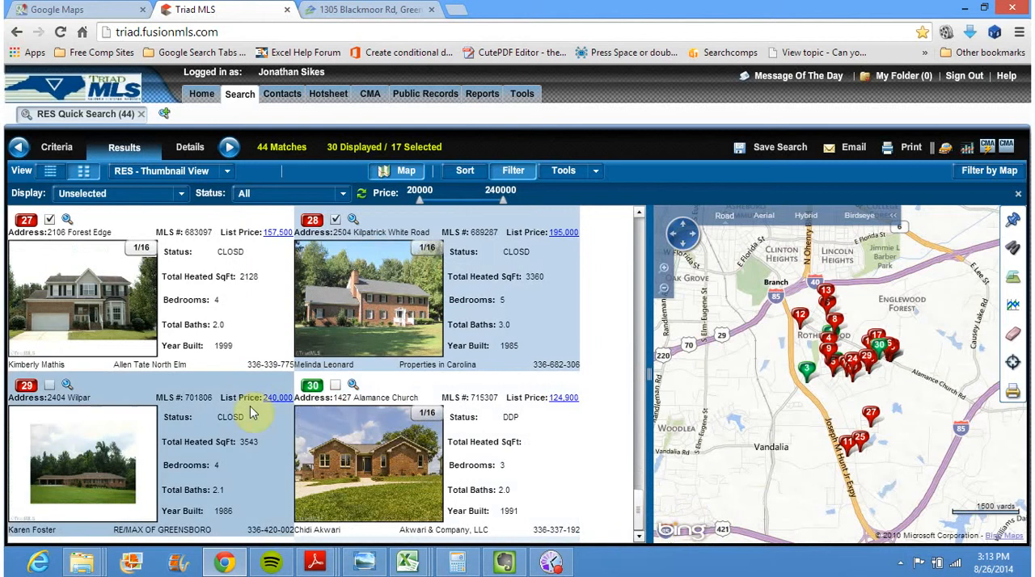
click(49, 387)
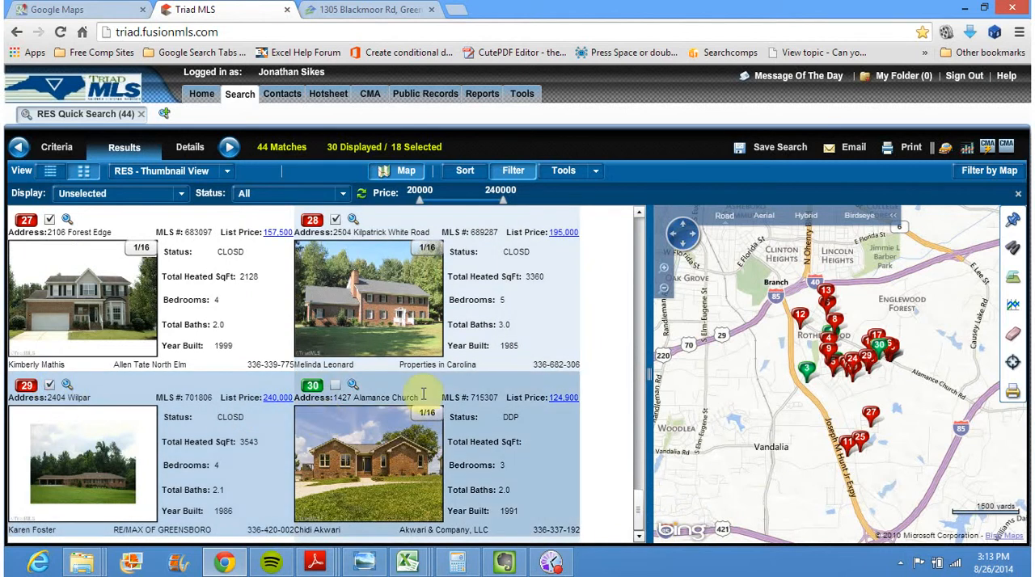
click(336, 386)
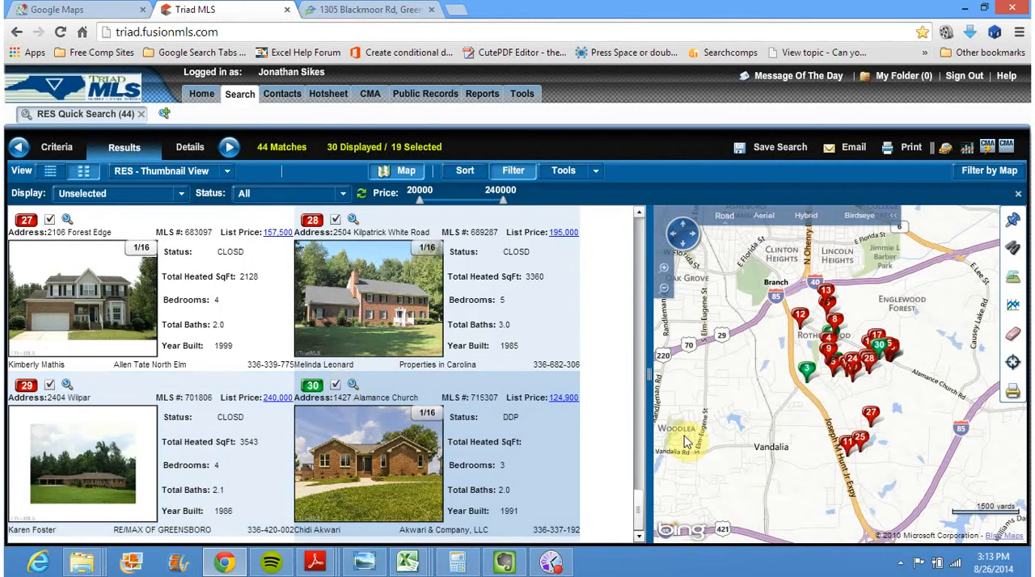
Switch the display filter to Selected and Unselected, and reapply Unselected to hide the newly selected listings
click(162, 195)
click(117, 213)
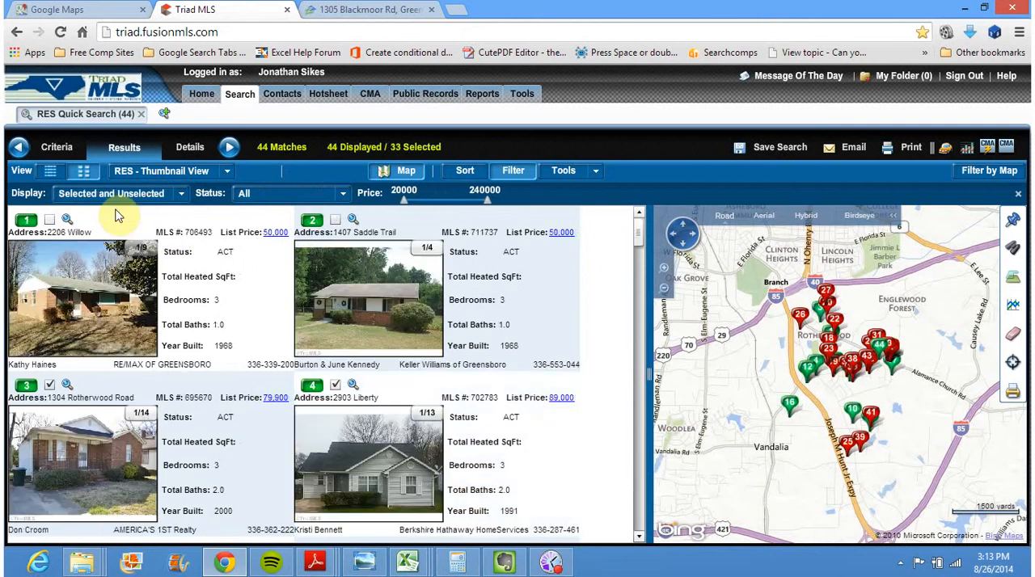
click(182, 195)
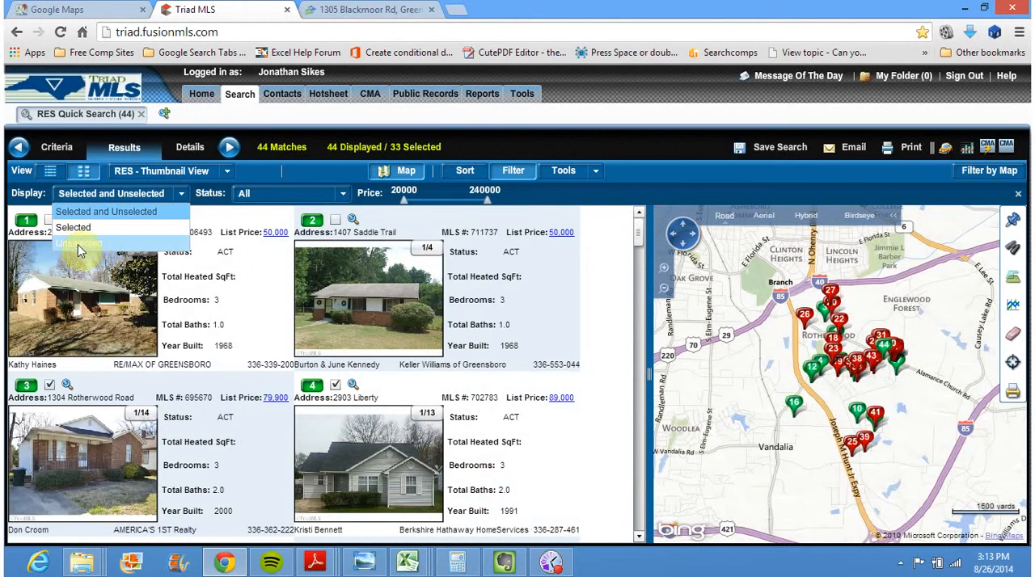
click(93, 246)
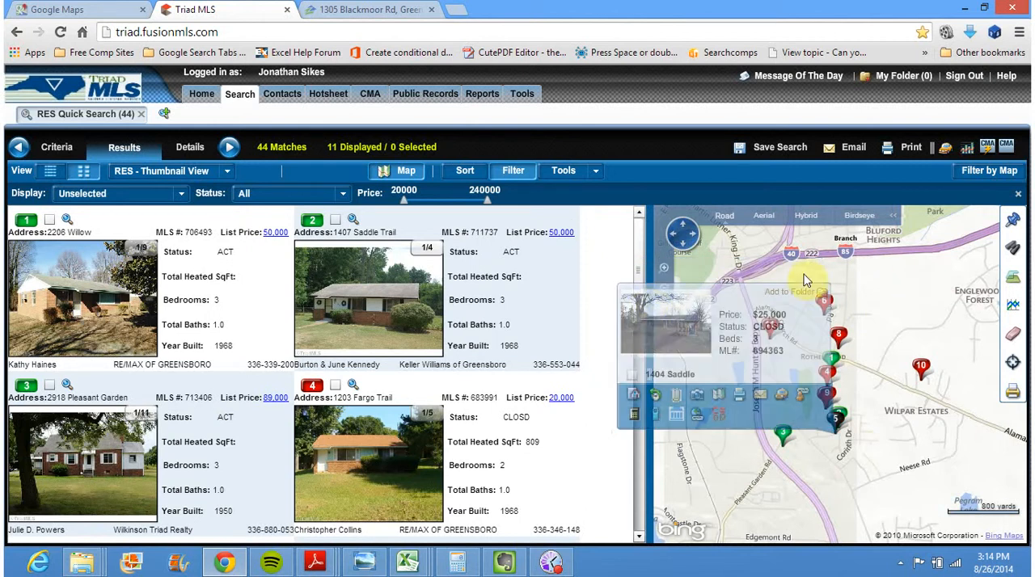
Examine the listing pins around Blackmoor Rd on the map to check their prices, statuses and locations
click(663, 272)
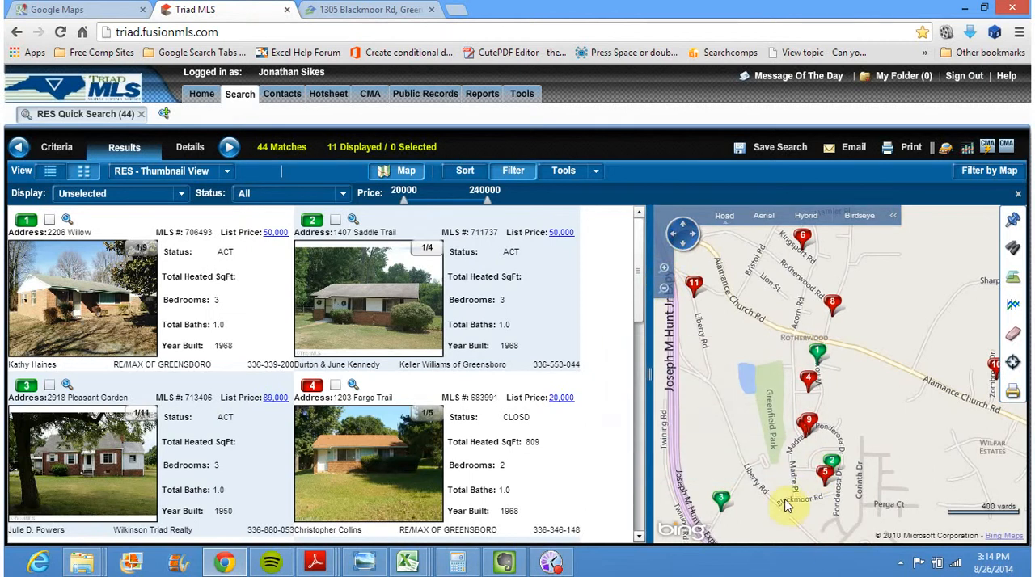
mouse_move(827, 477)
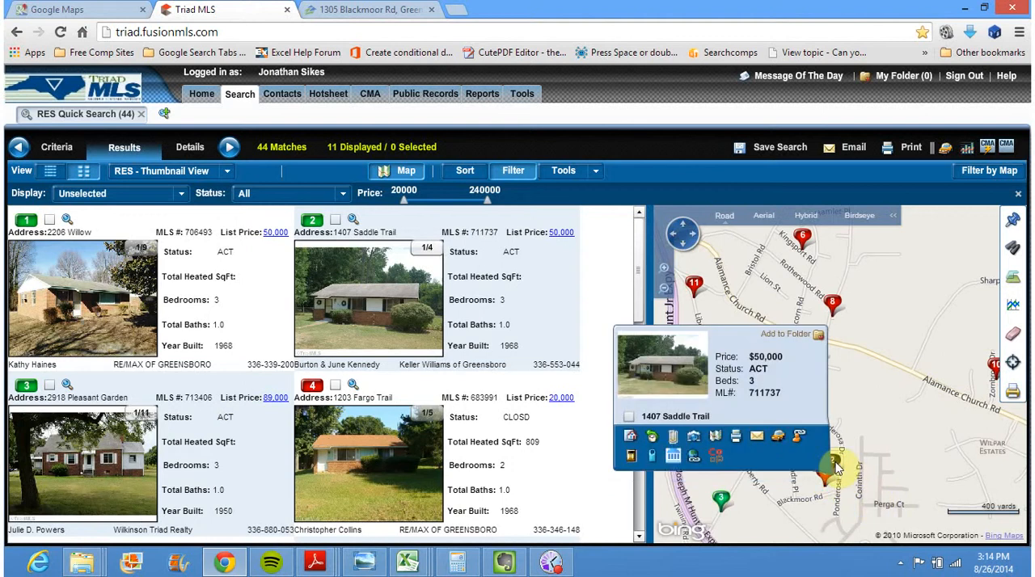
mouse_move(718, 500)
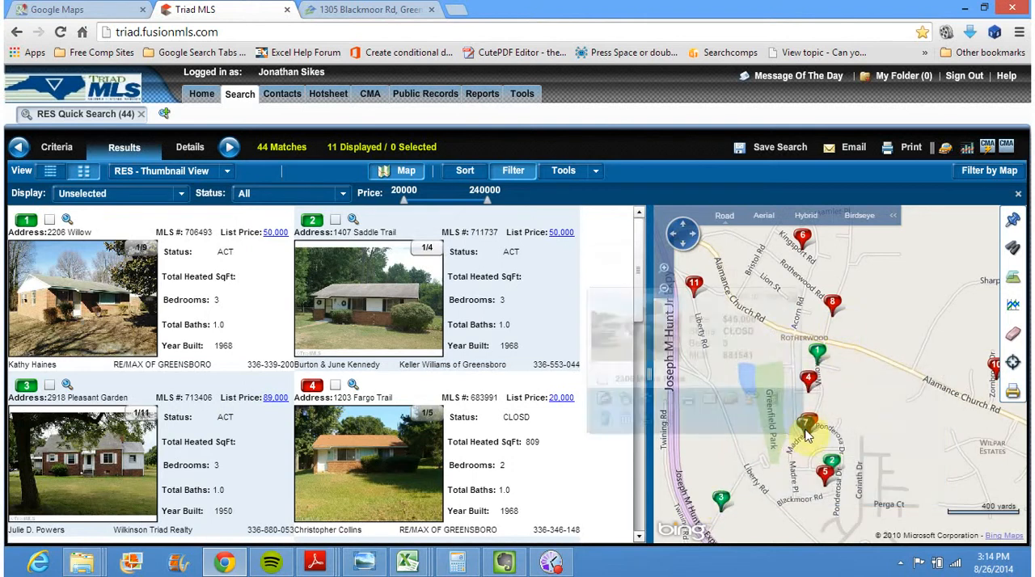
mouse_move(811, 426)
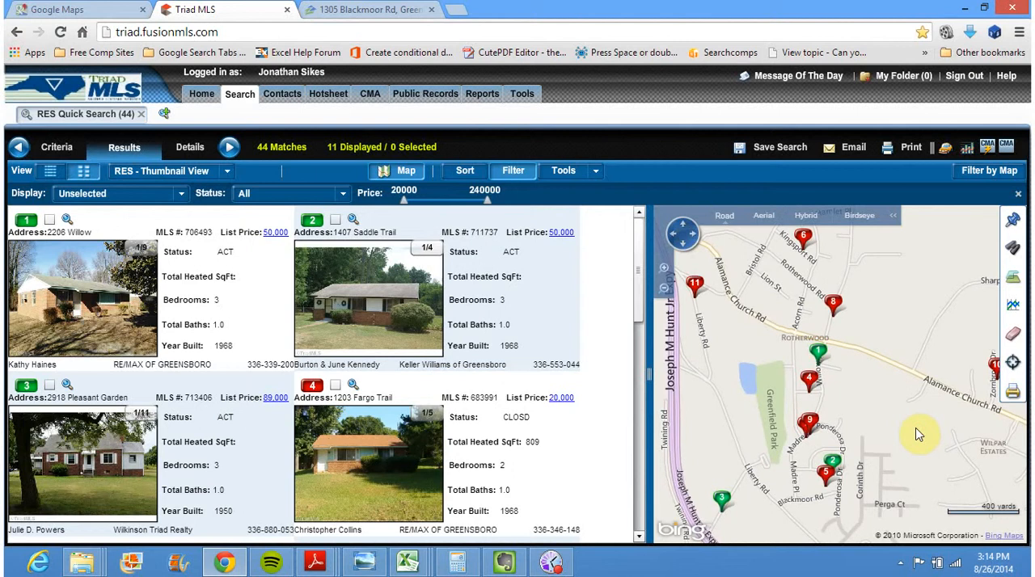
Show the results in the RES System Grid and widen it to reveal the price and SPLP columns
click(47, 173)
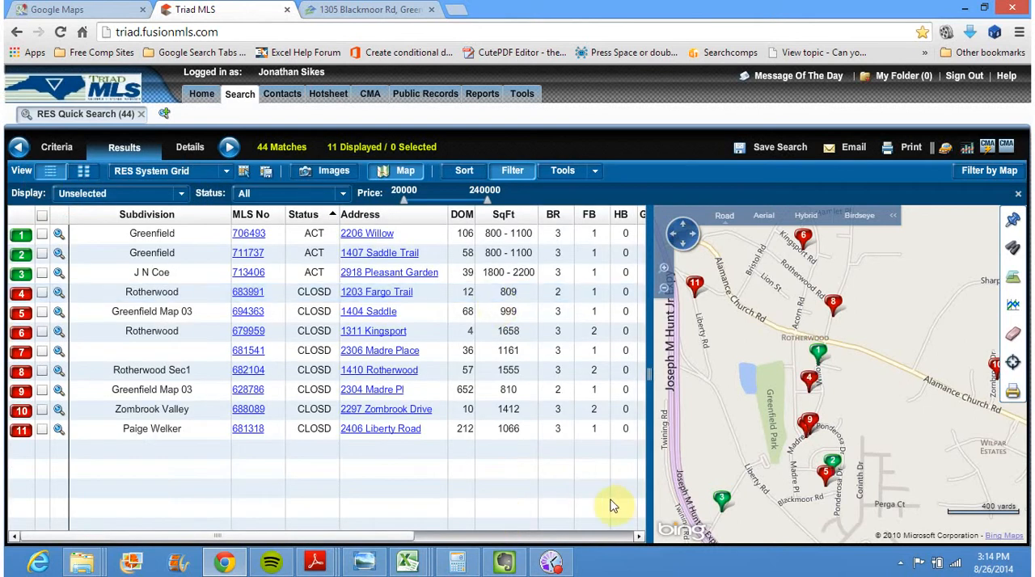
drag(377, 534, 497, 546)
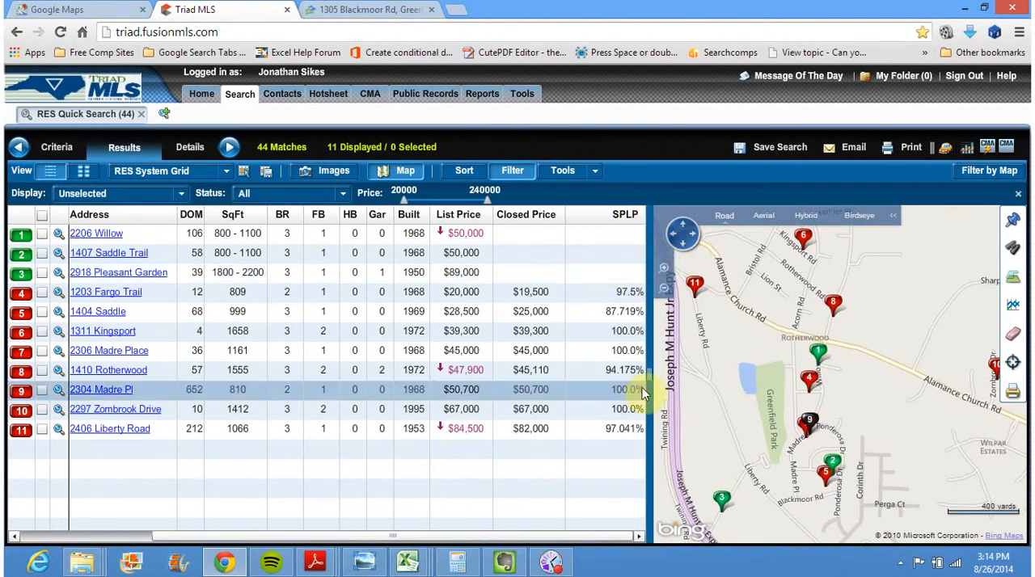
drag(649, 373, 683, 374)
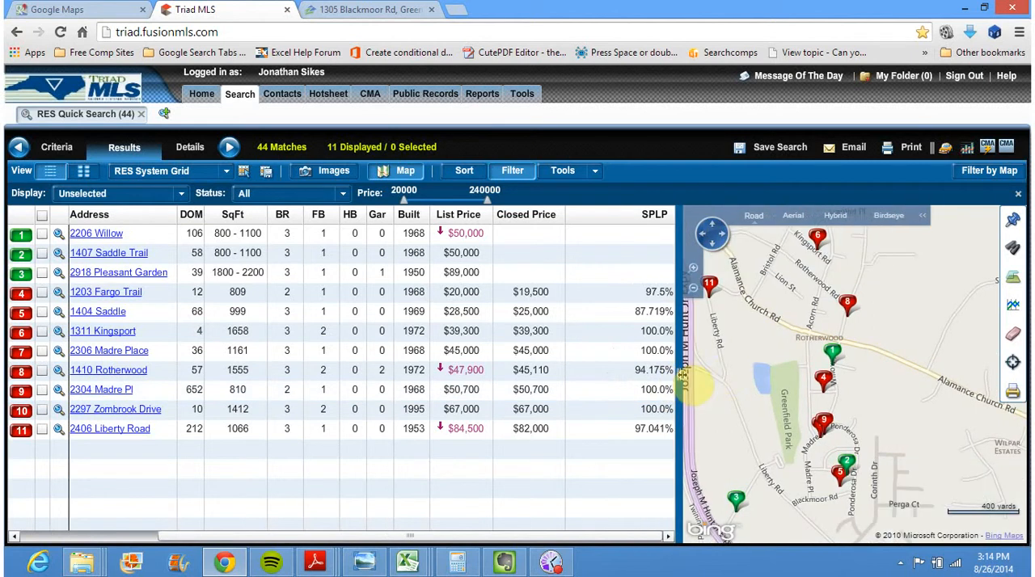
Select outlying closed listing 10 in the grid and refresh the display filter to Unselected to hide it
drag(788, 363, 767, 395)
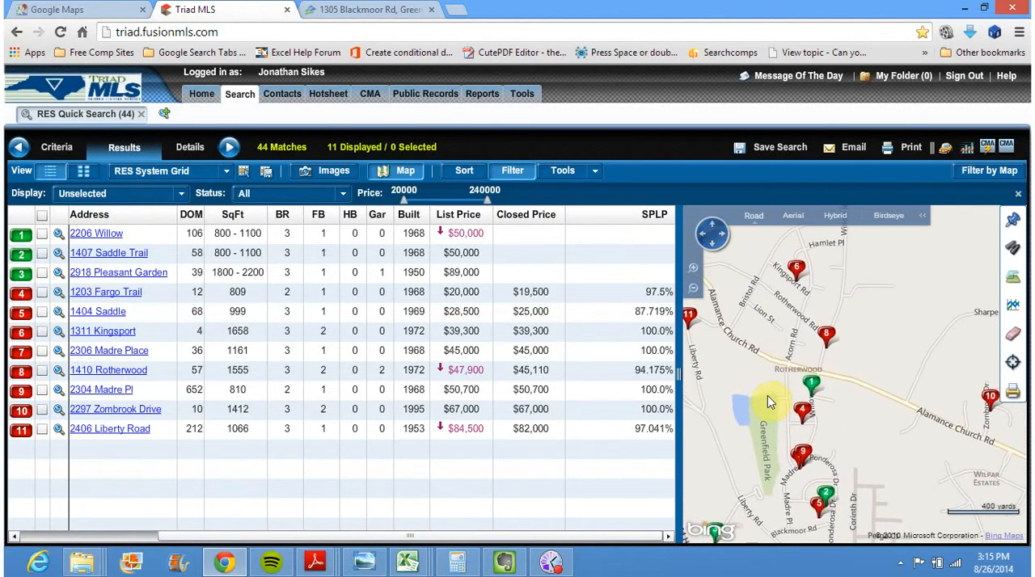
click(992, 398)
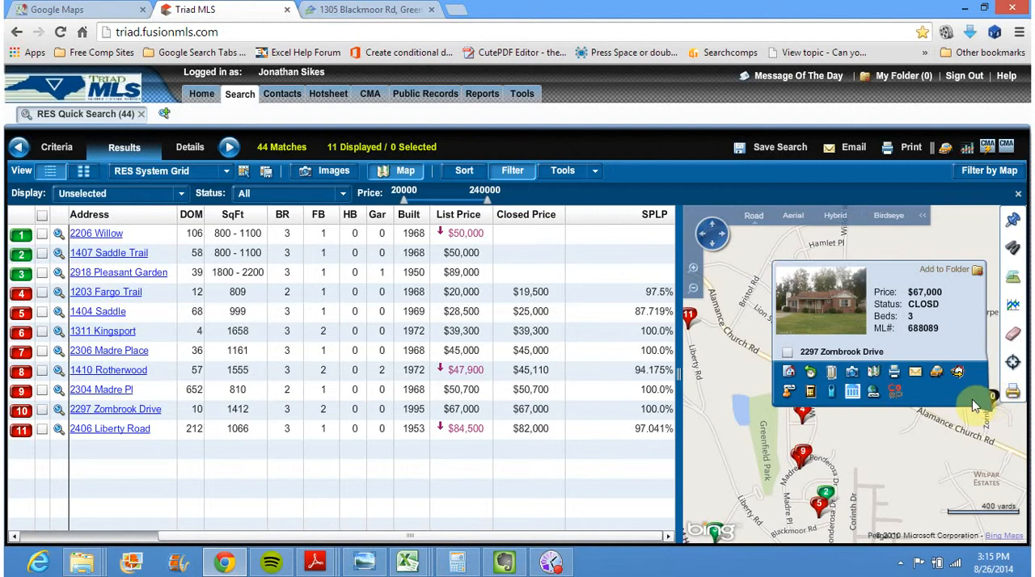
click(42, 409)
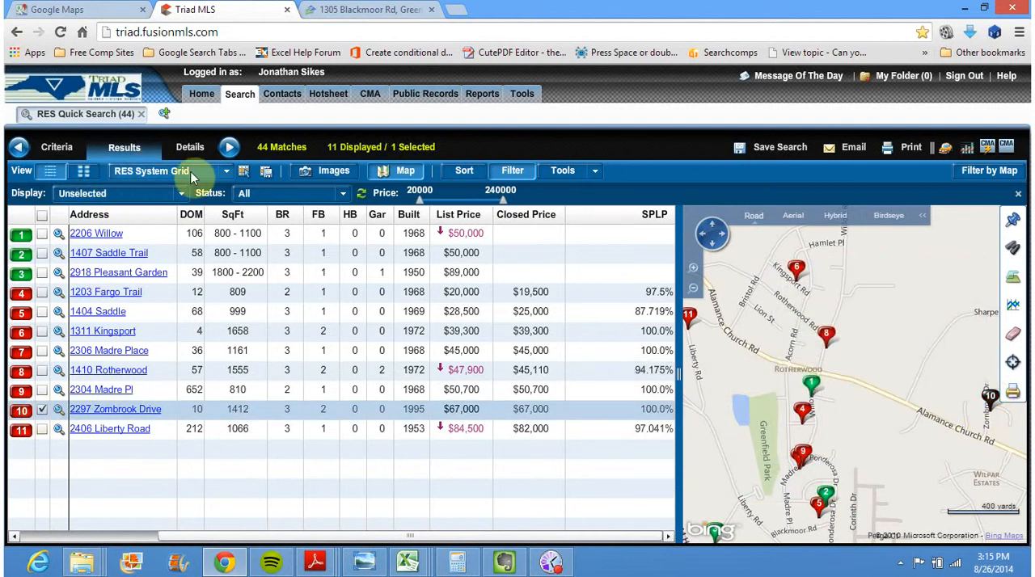
click(210, 180)
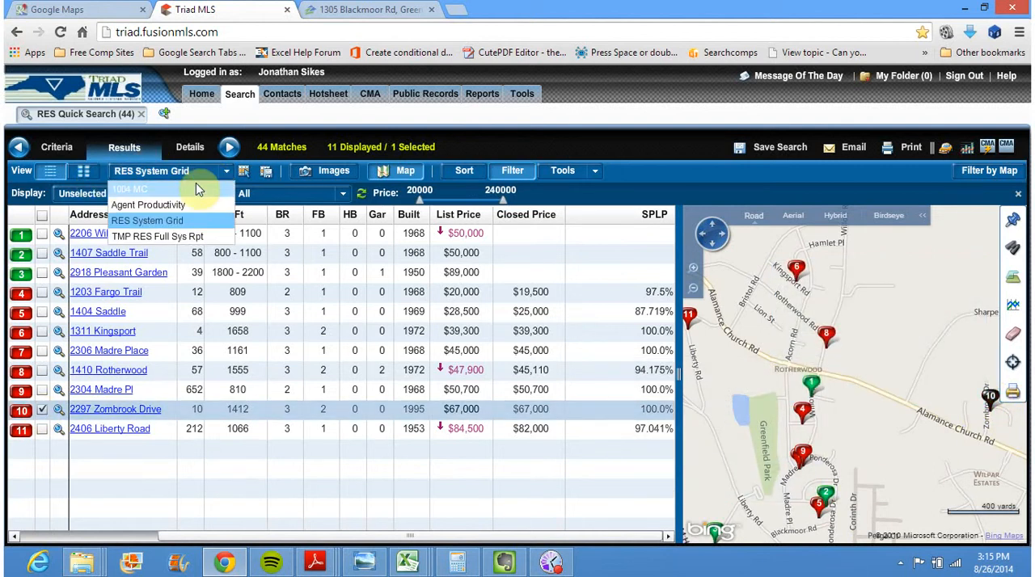
click(90, 199)
click(150, 209)
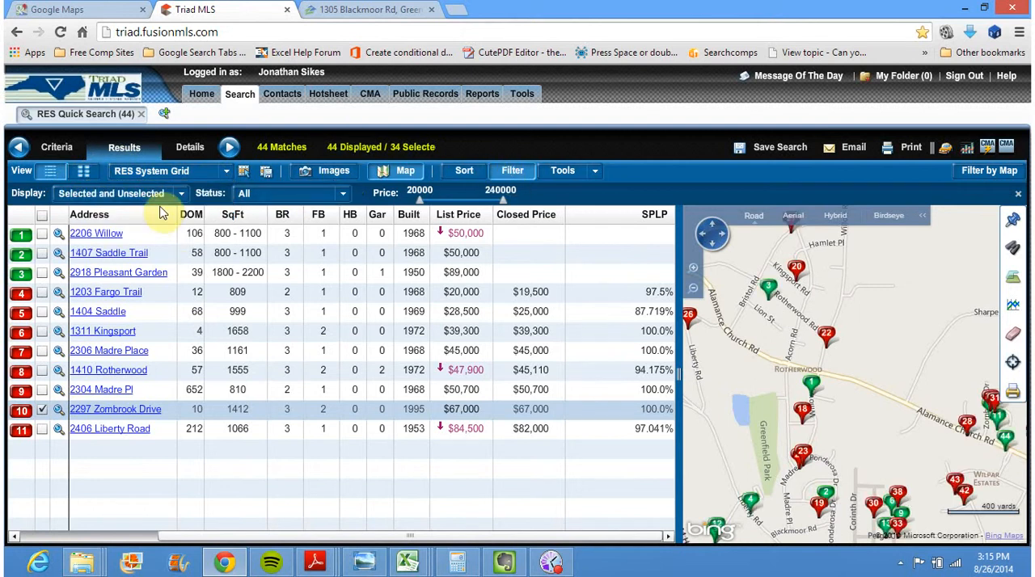
click(181, 195)
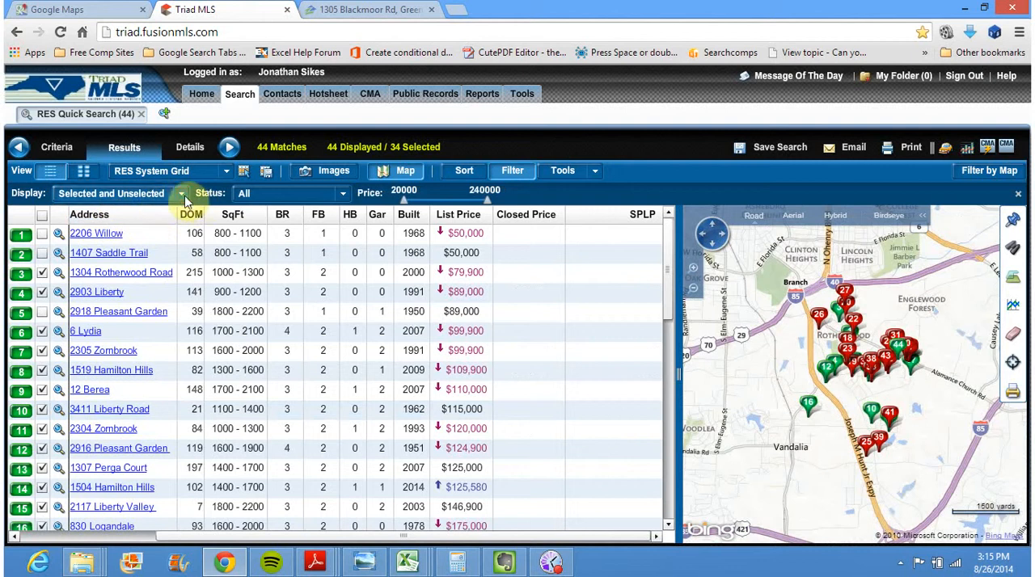
click(89, 245)
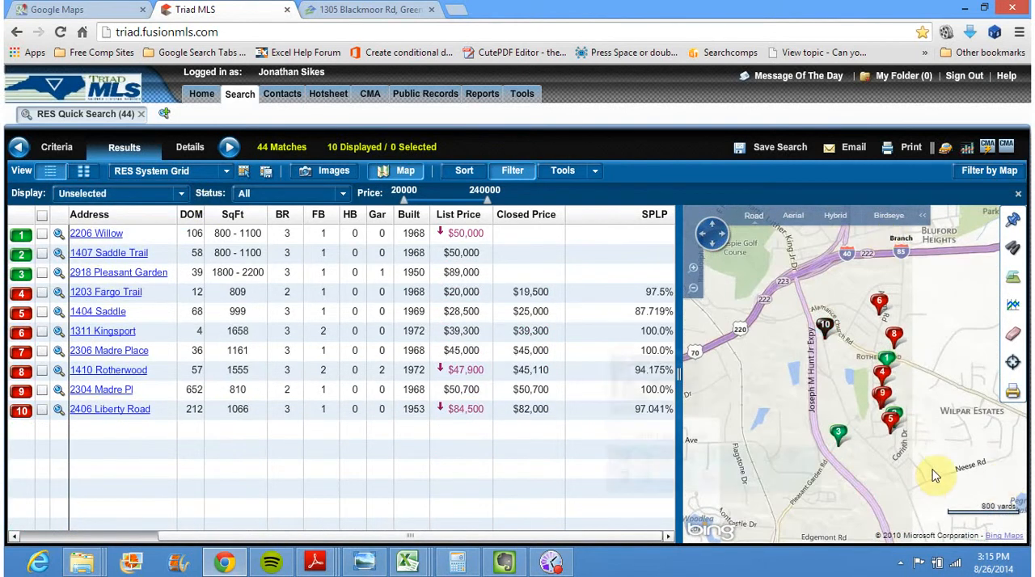
Capture a screenshot of the grid with the map zoomed in on the comparables, and open the Dropbox Screenshots folder in File Explorer
click(693, 269)
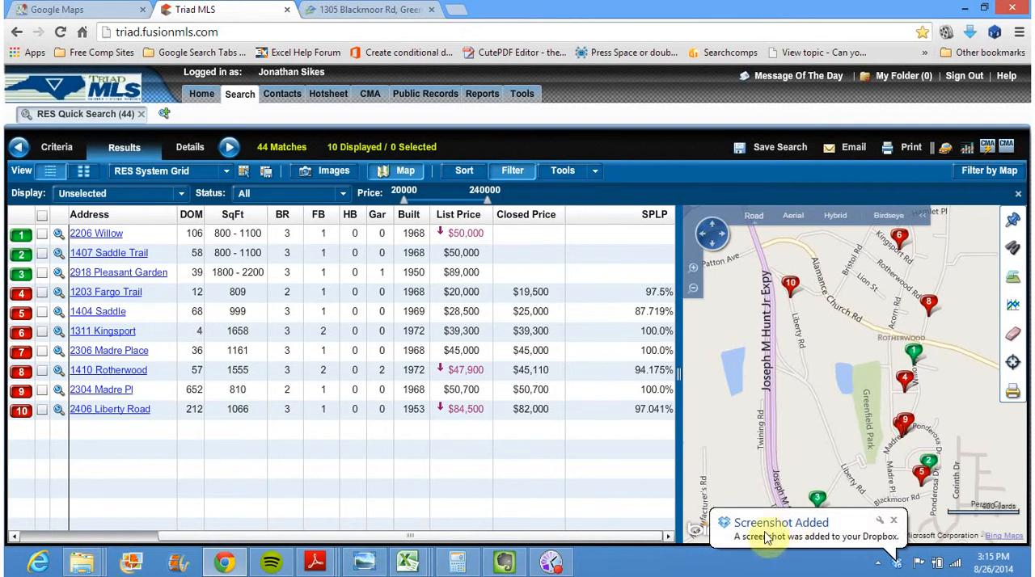
click(766, 537)
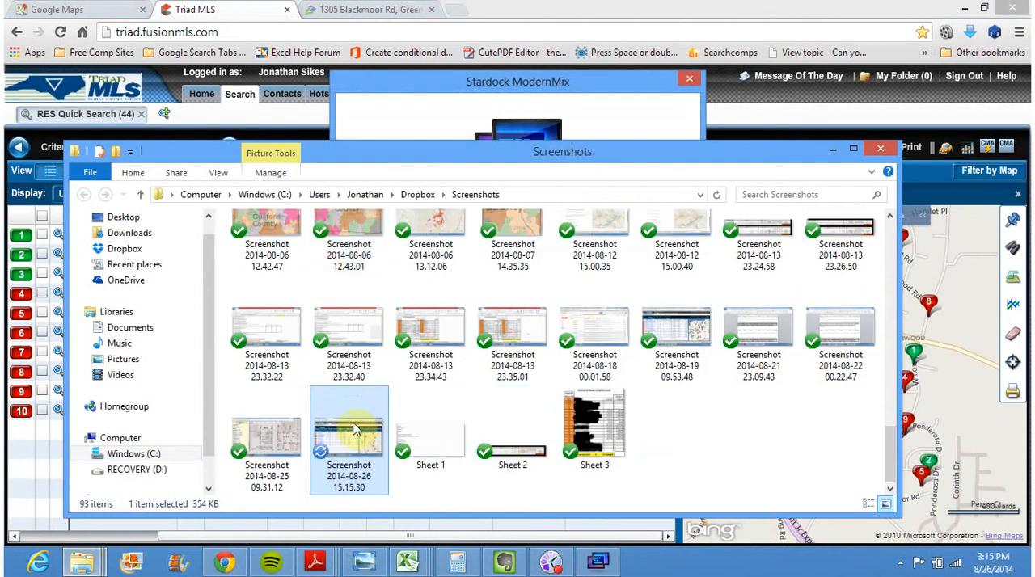
Move the new 15.15.30 comparables screenshot from the Screenshots folder into the Blackmoore Rd seller's folder within the Dropbox personal leads folder
right_click(353, 429)
click(380, 335)
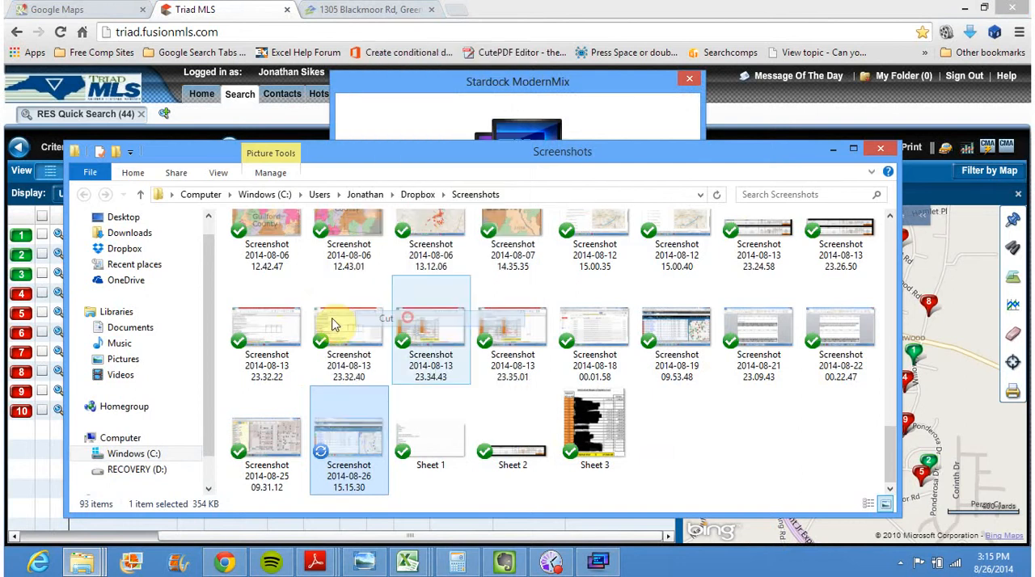
click(127, 267)
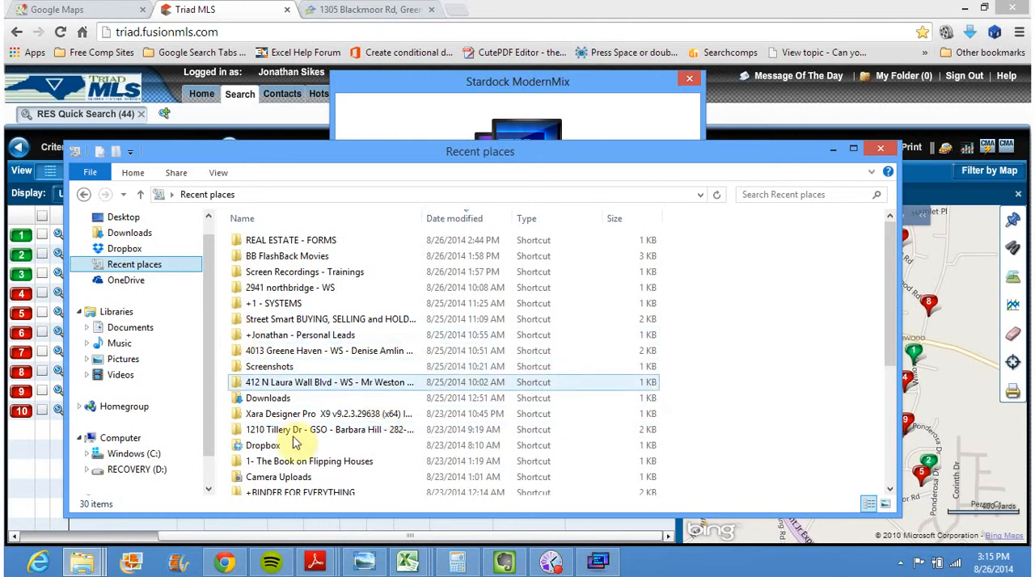
click(186, 248)
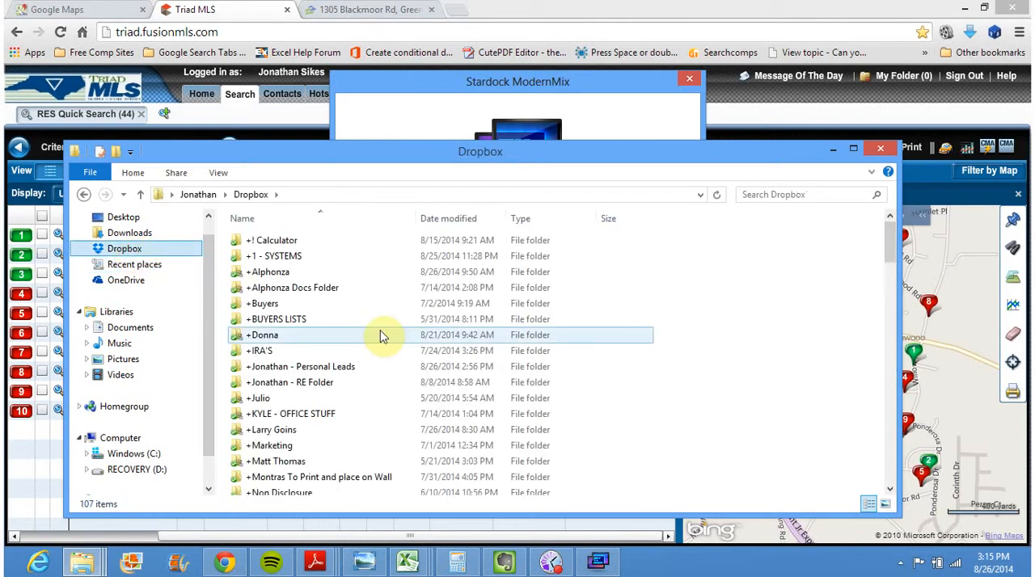
double_click(347, 366)
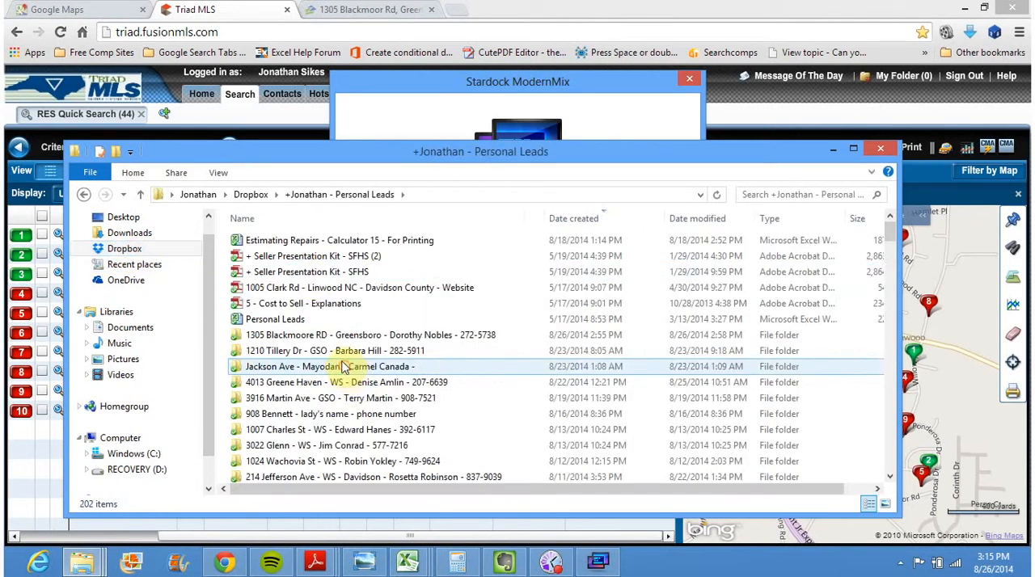
double_click(295, 335)
right_click(458, 399)
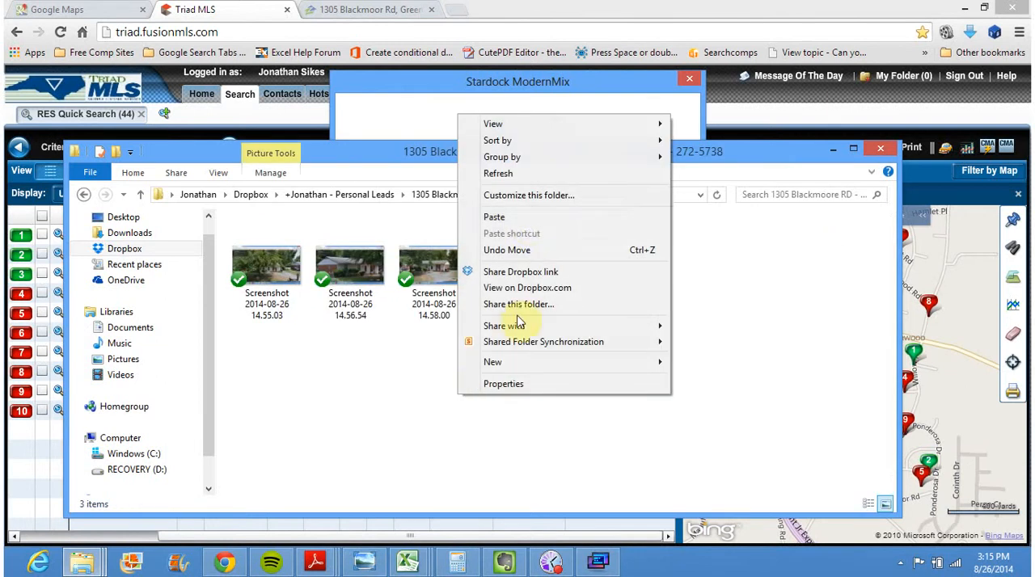
click(523, 220)
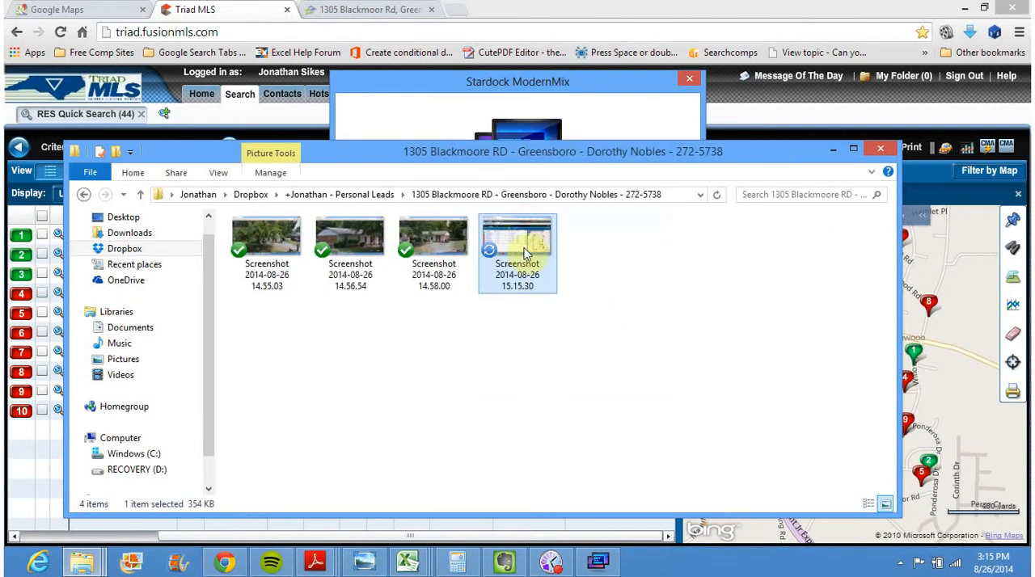
Minimize the lead's folder window and dismiss the expired ModernMix trial window without uninstalling the product
click(832, 151)
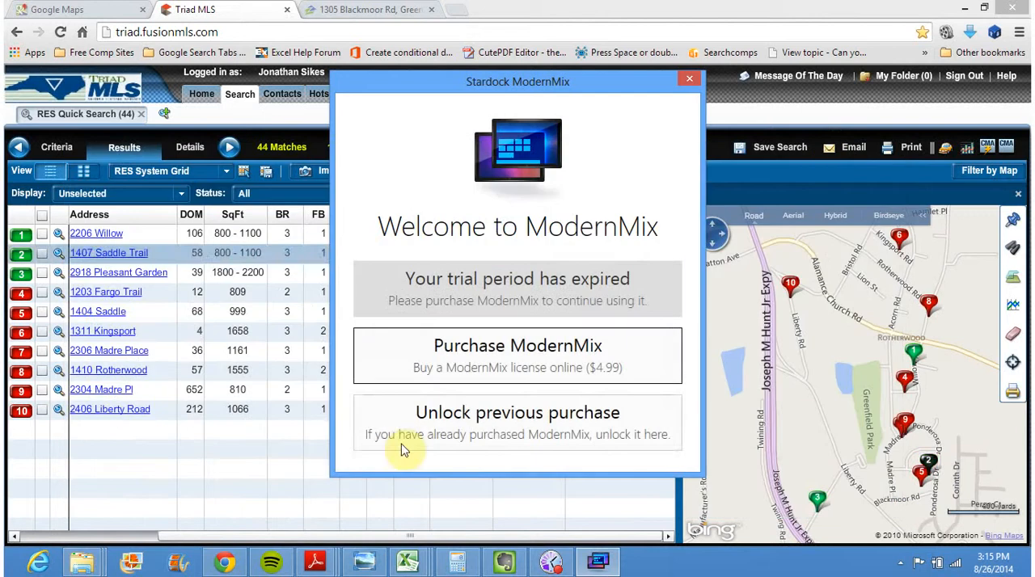
click(688, 79)
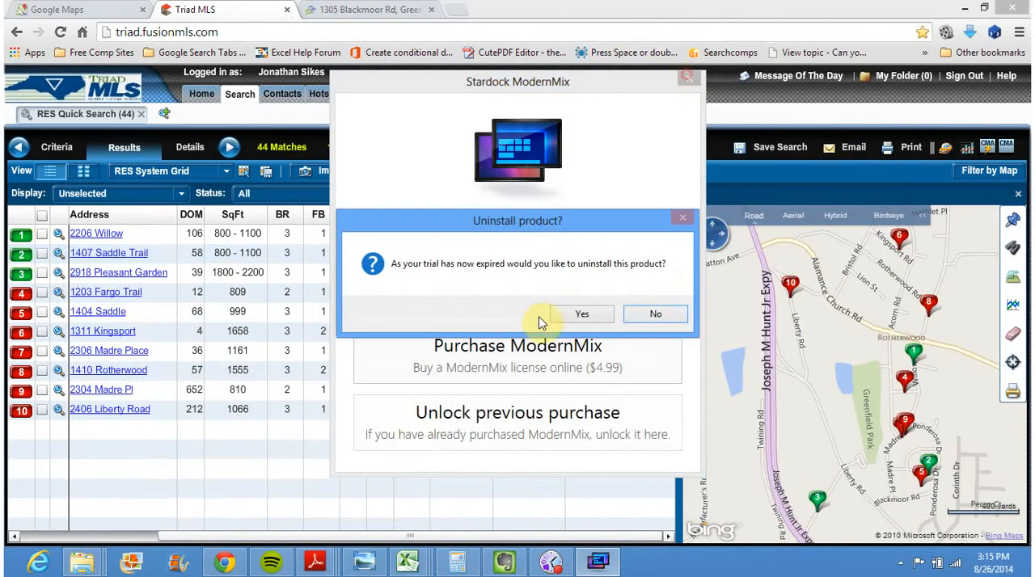
click(656, 314)
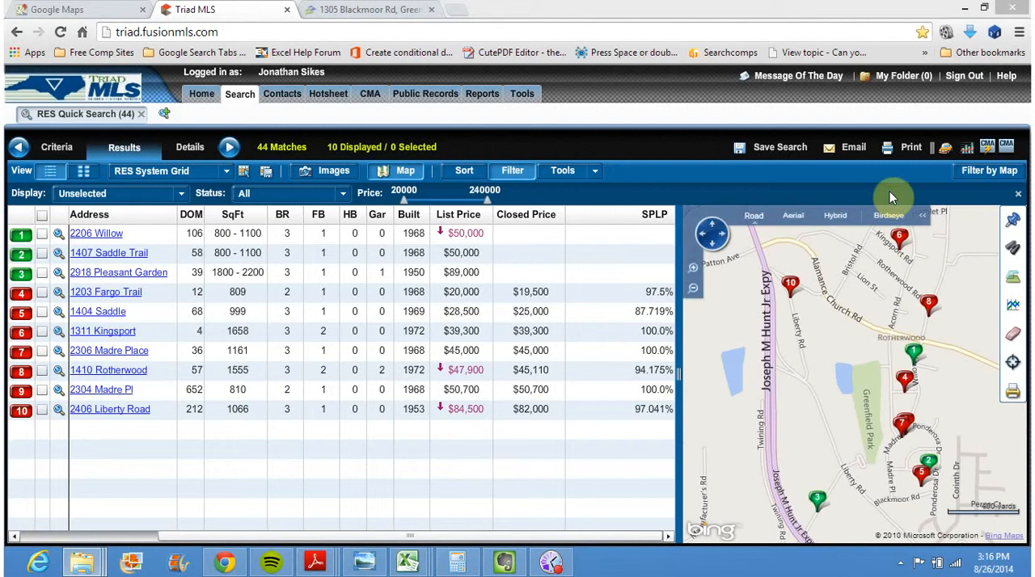
Open the CMA tool for the ten displayed listings in the Triad MLS results
click(988, 149)
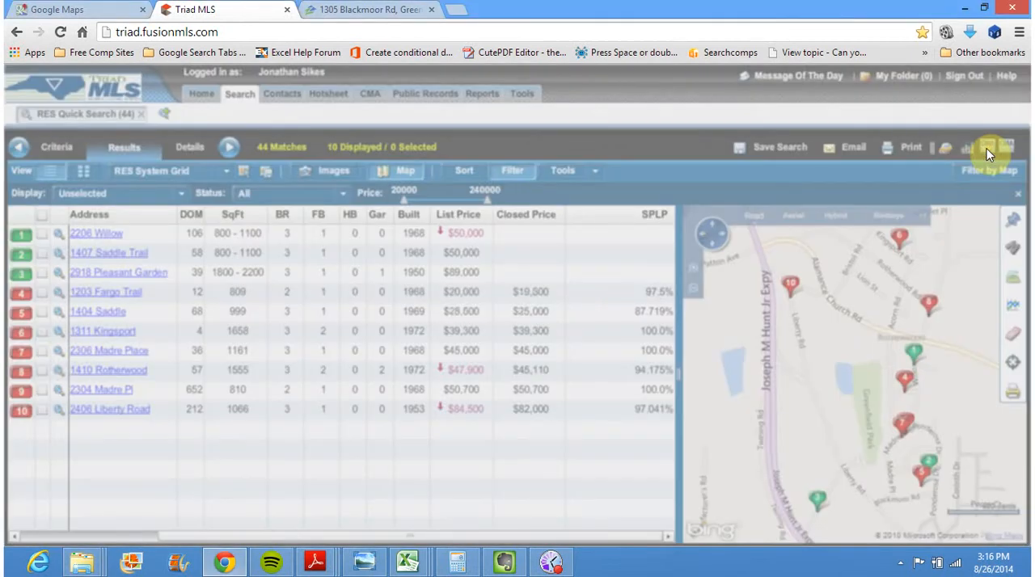
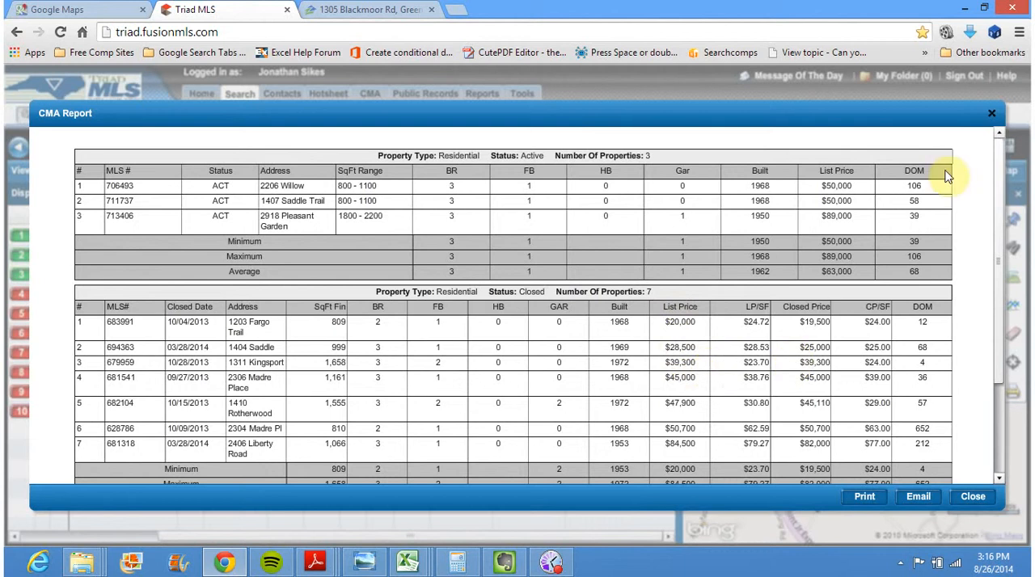
click(994, 115)
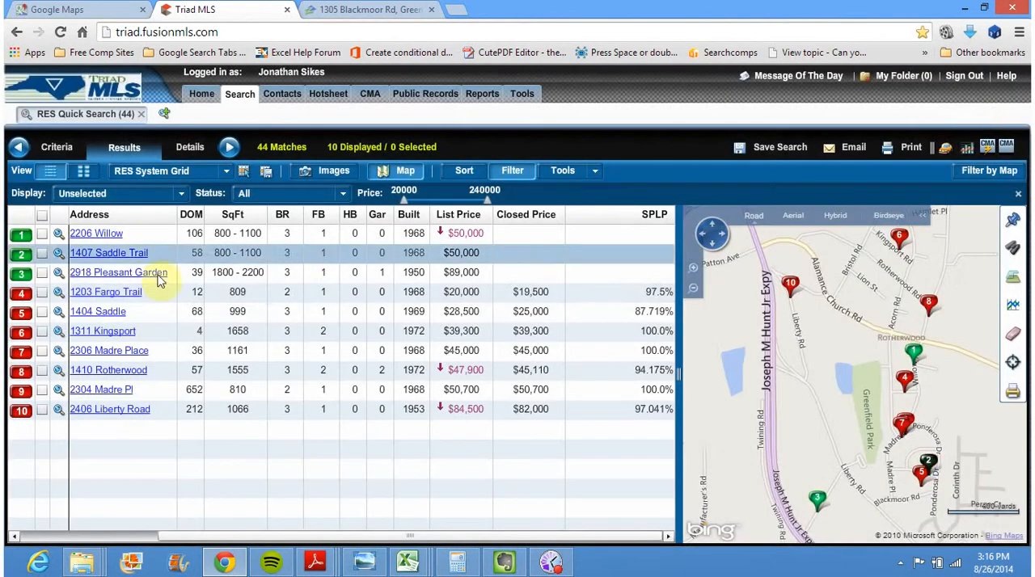
click(84, 172)
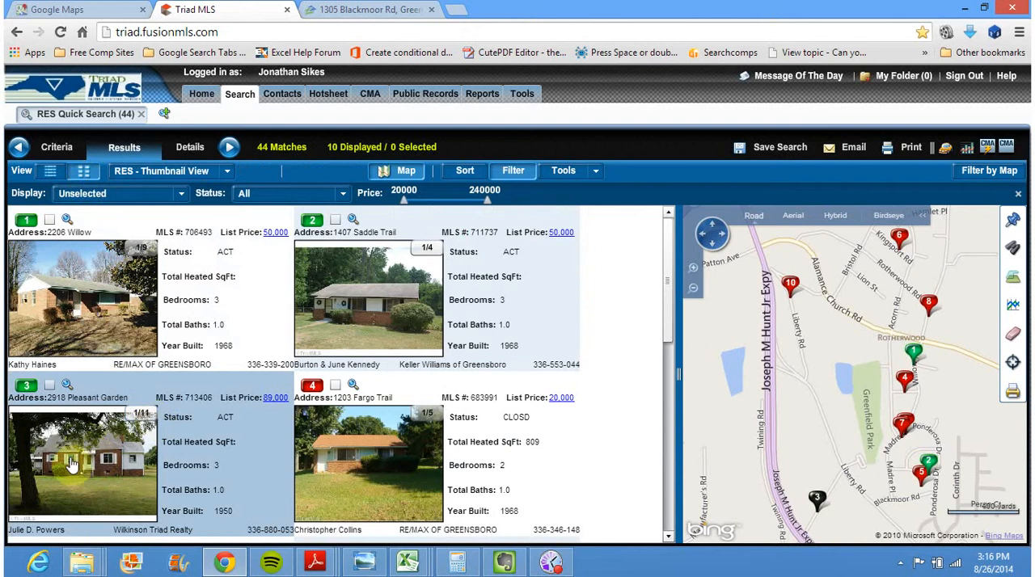
click(49, 386)
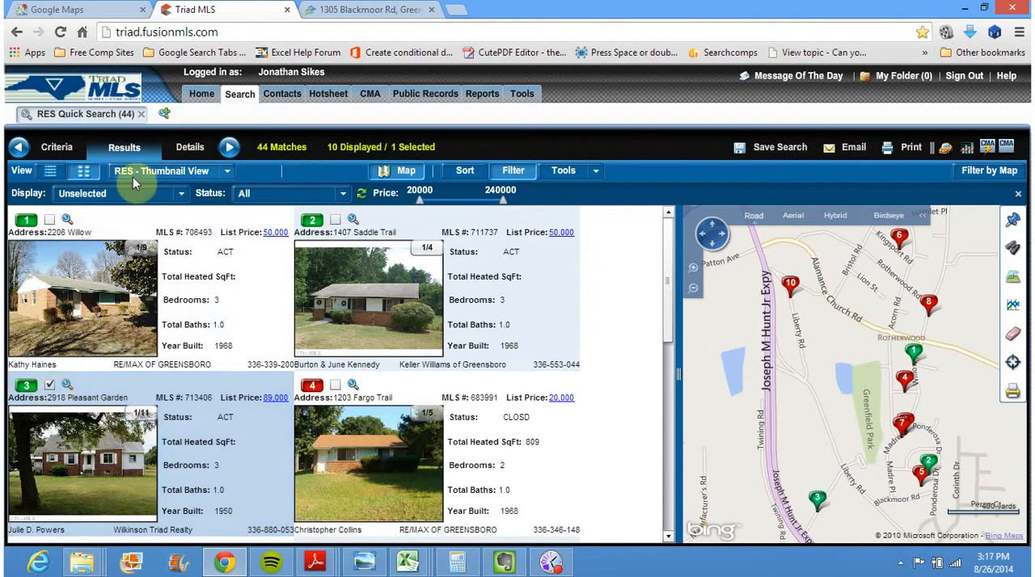
Check the subject home on Zillow, then reapply the Unselected display filter in Triad MLS to drop the marked listing
click(178, 199)
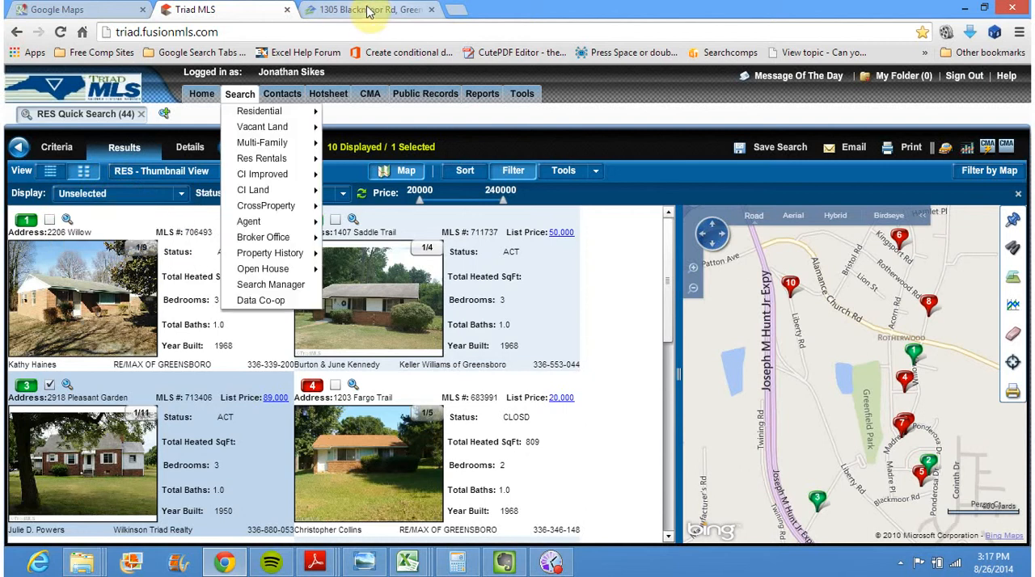
click(368, 10)
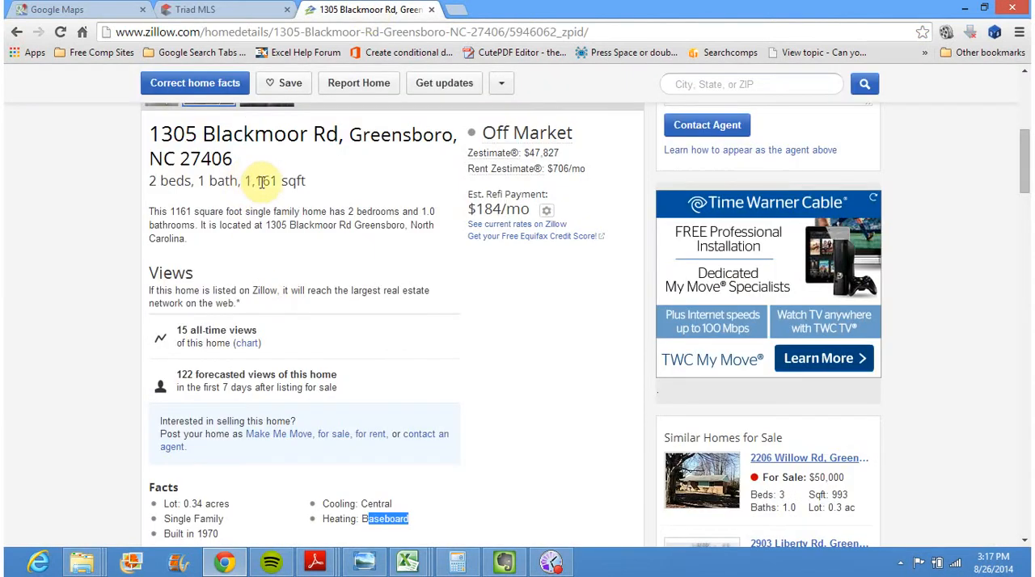
click(224, 11)
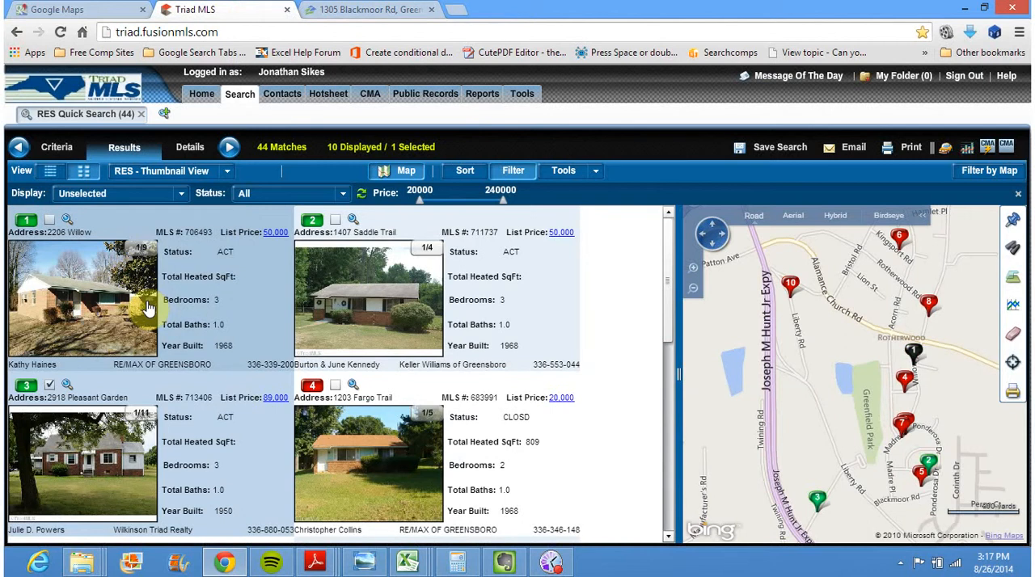
click(180, 194)
click(135, 212)
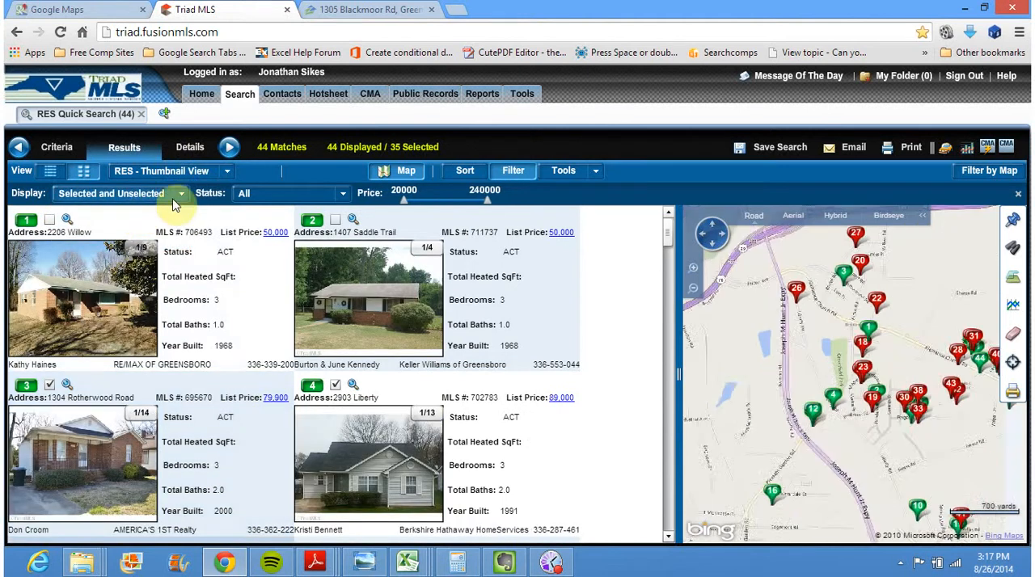
click(180, 201)
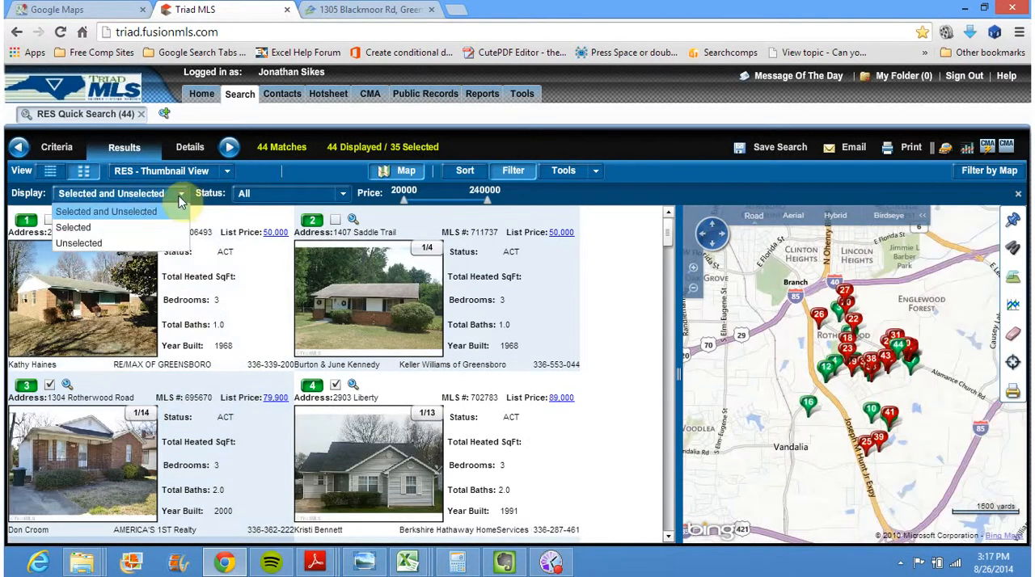
click(81, 244)
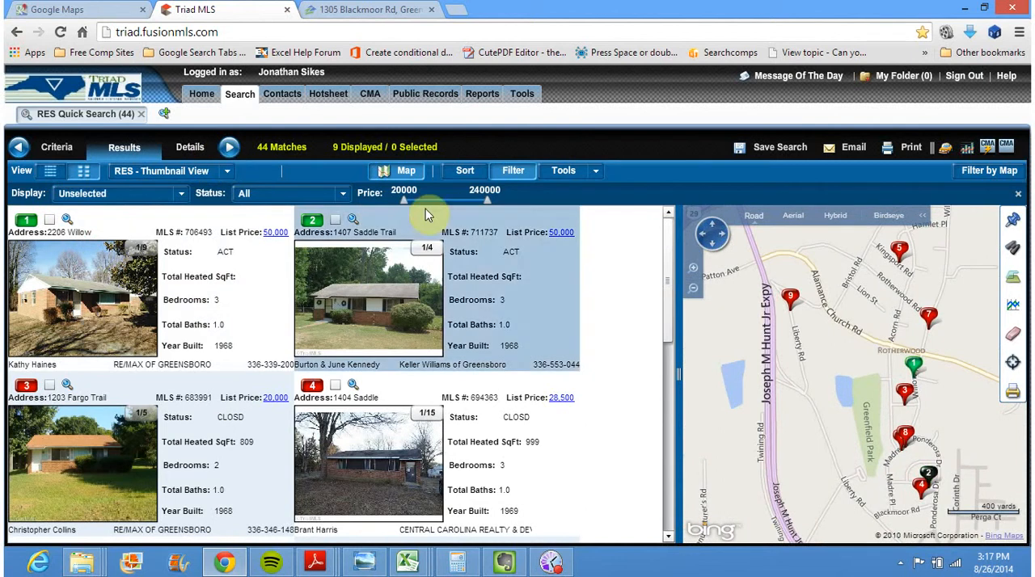
Run the CMA report on the remaining displayed listings and review its active and closed comparables
click(993, 146)
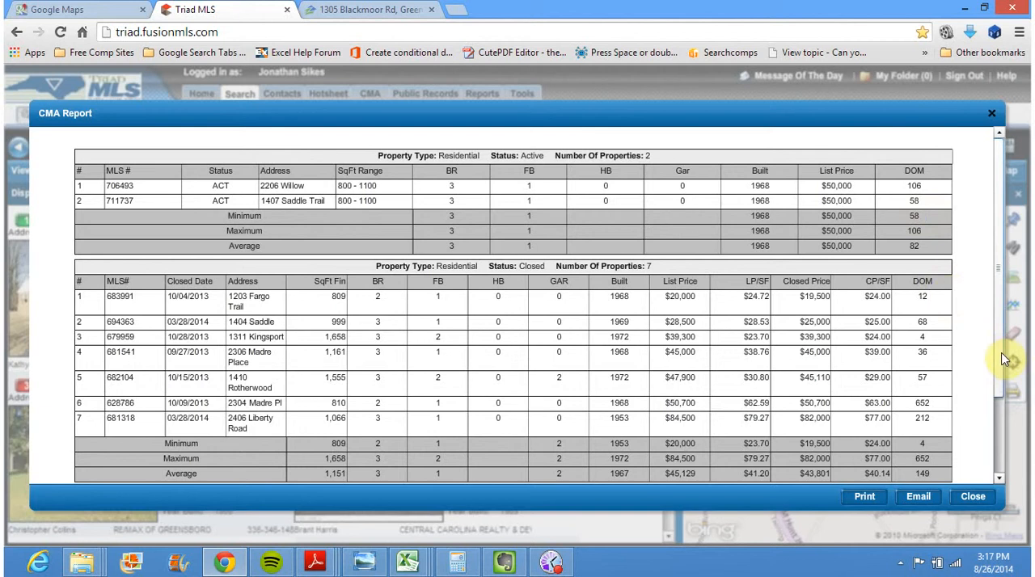
scroll(1000, 369, down, 1)
scroll(1000, 370, down, 3)
scroll(1009, 313, up, 5)
Examine the subject home's square footage and zoomed-in bird's-eye aerial on Zillow against the comparables in the CMA report
click(379, 11)
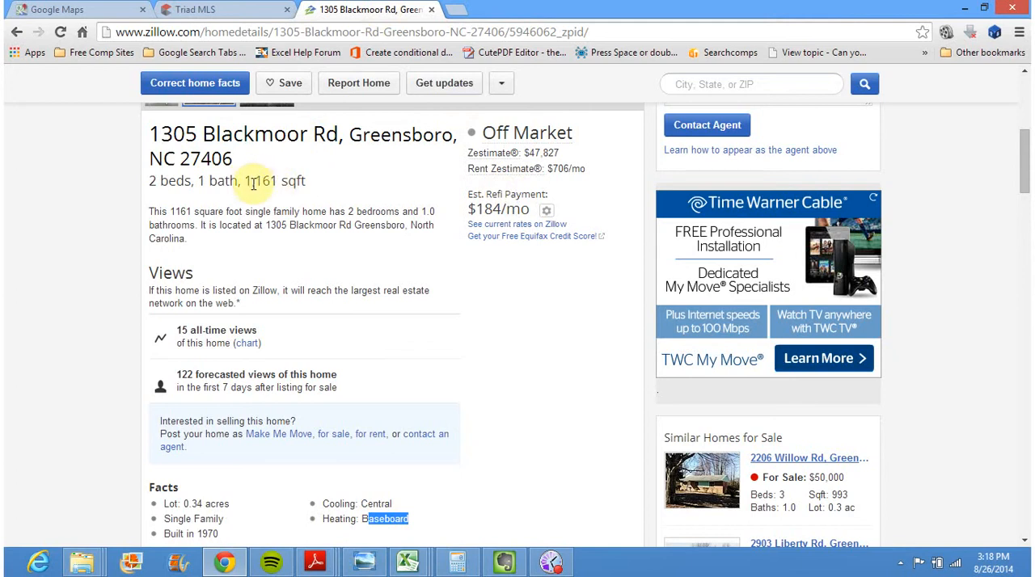
click(197, 11)
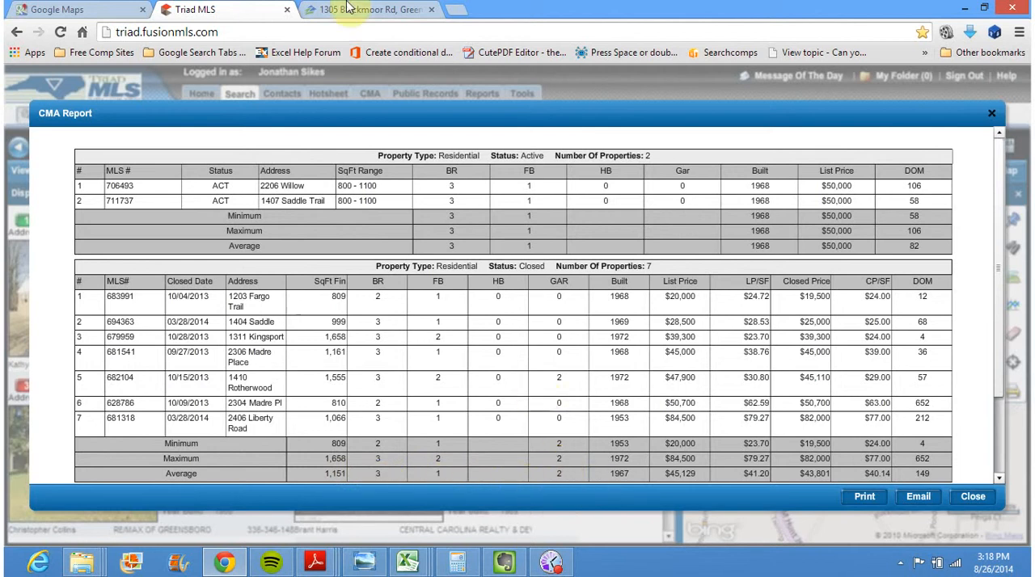
click(342, 8)
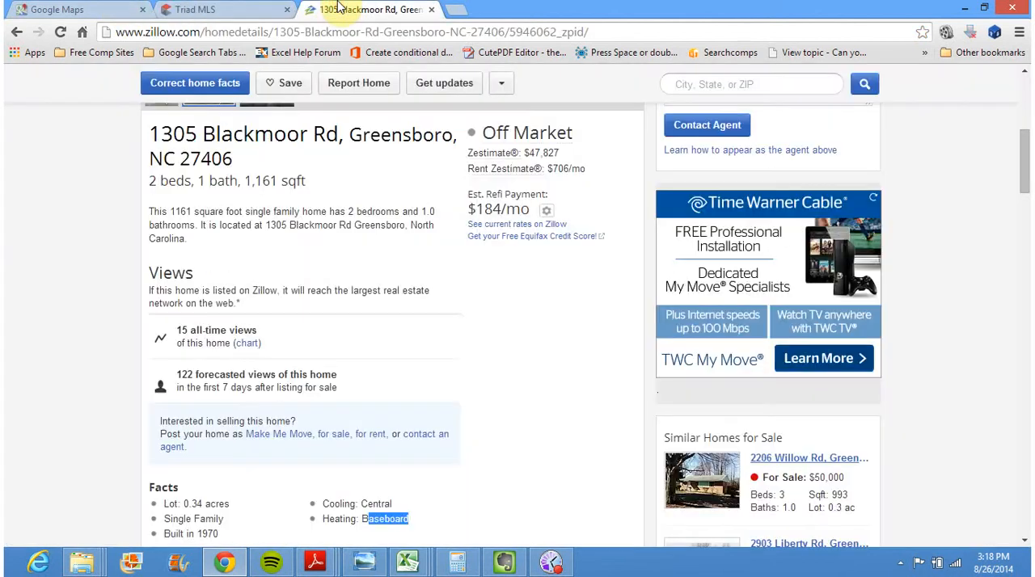
drag(1025, 171, 1025, 121)
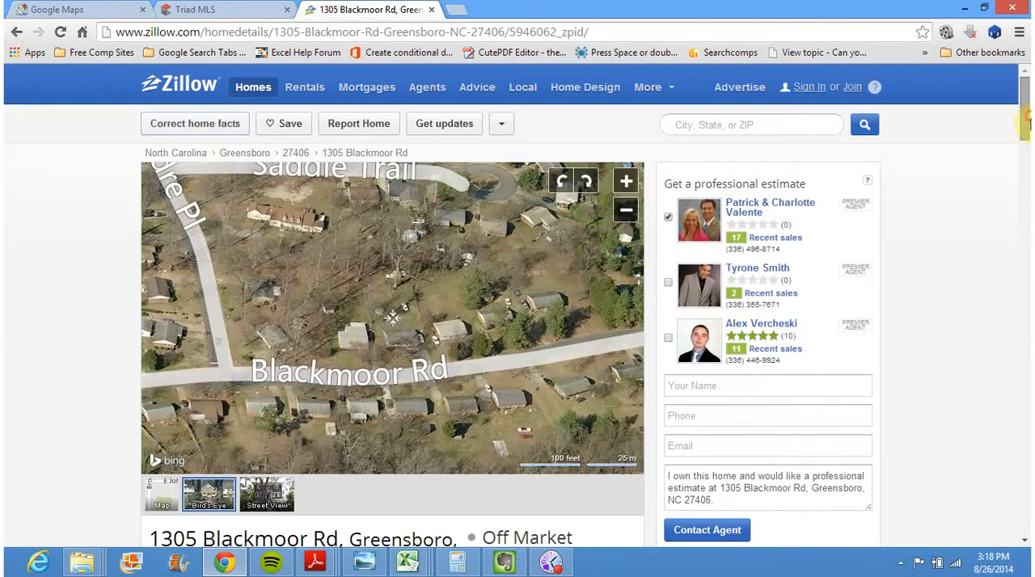
click(626, 182)
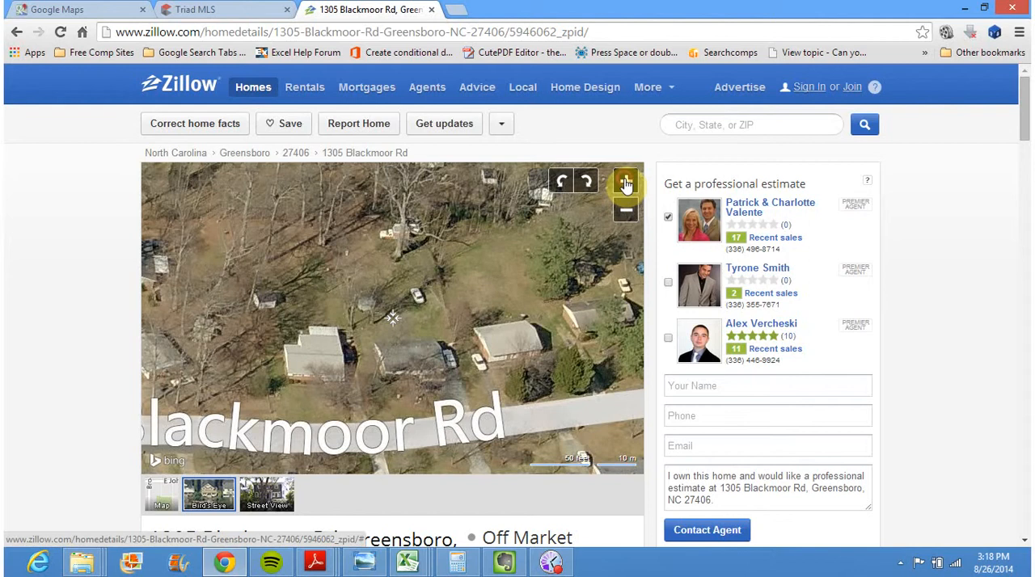
drag(453, 339, 453, 280)
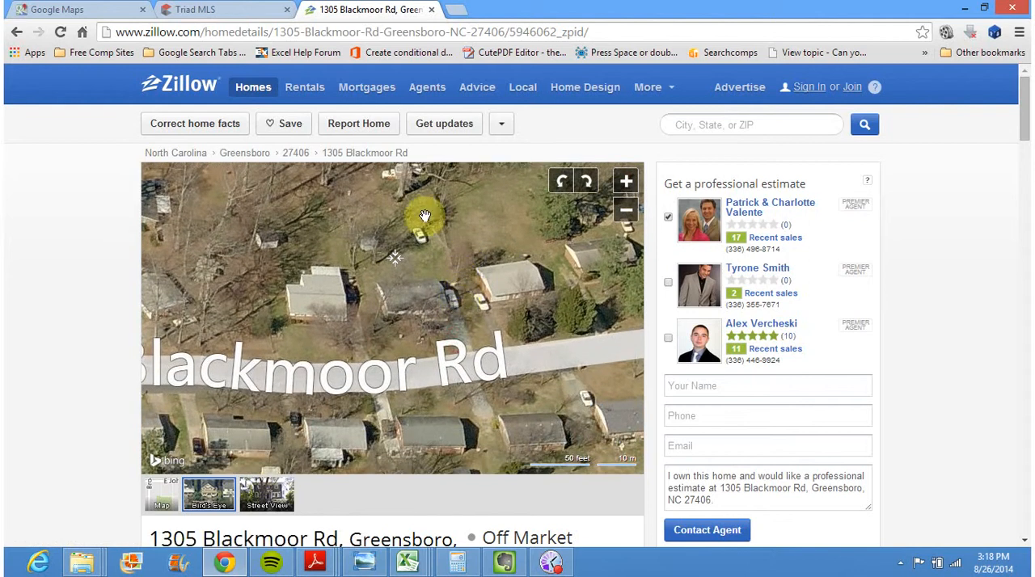
drag(411, 238, 397, 294)
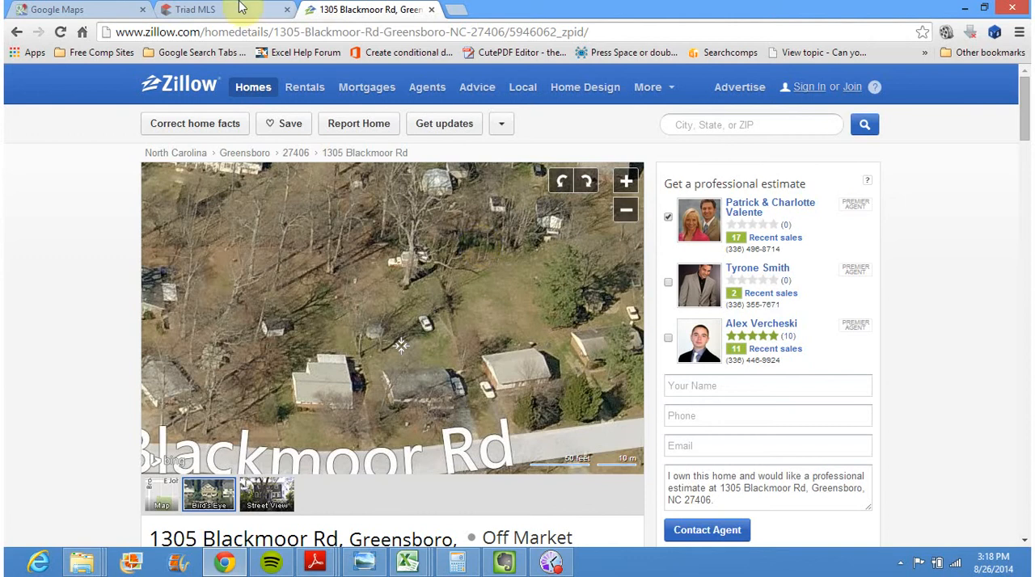
click(179, 10)
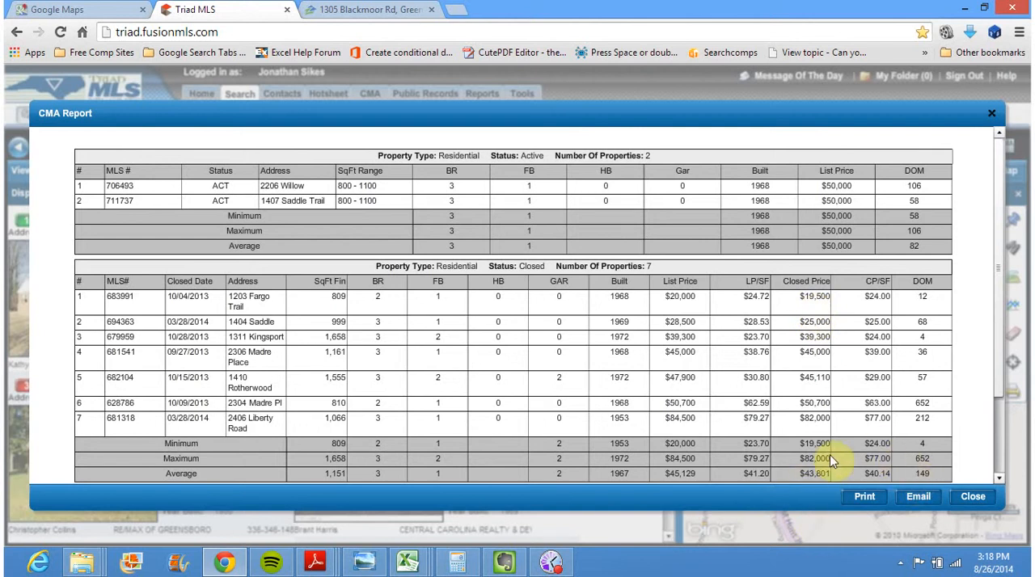
Export the Quick CMA (Landscape) report for all properties as a PDF named cma
click(865, 498)
click(862, 499)
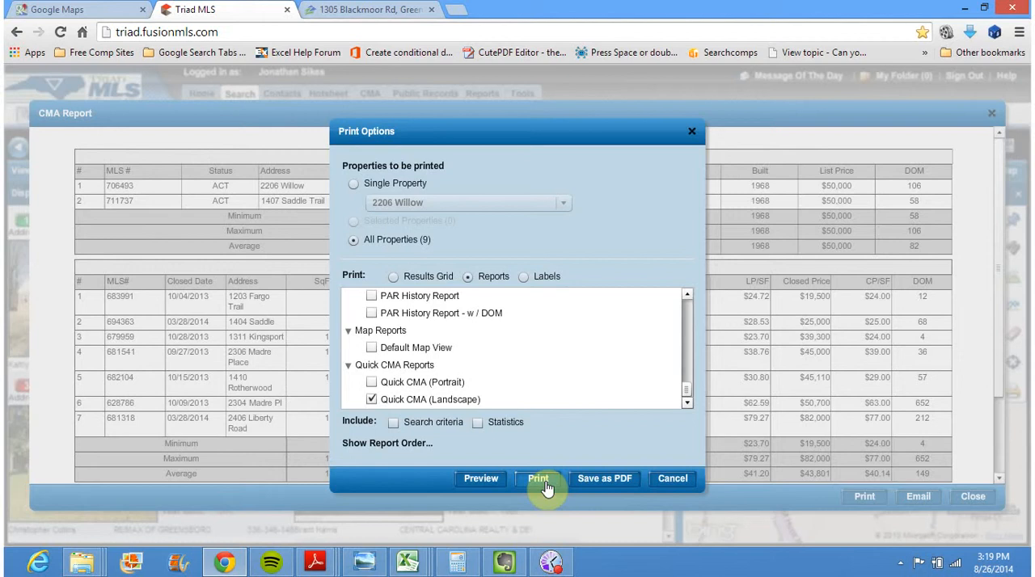
click(610, 483)
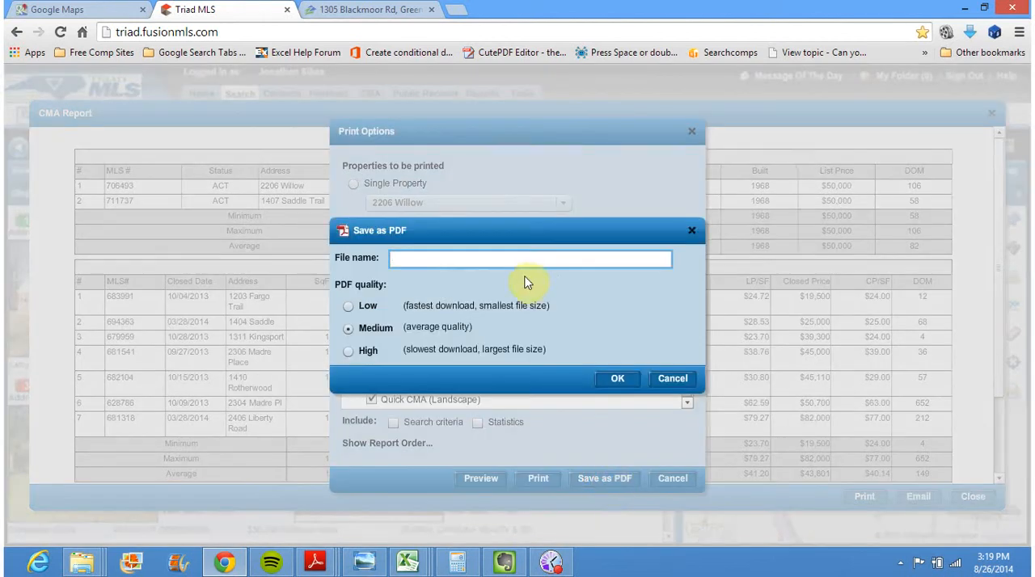
click(503, 263)
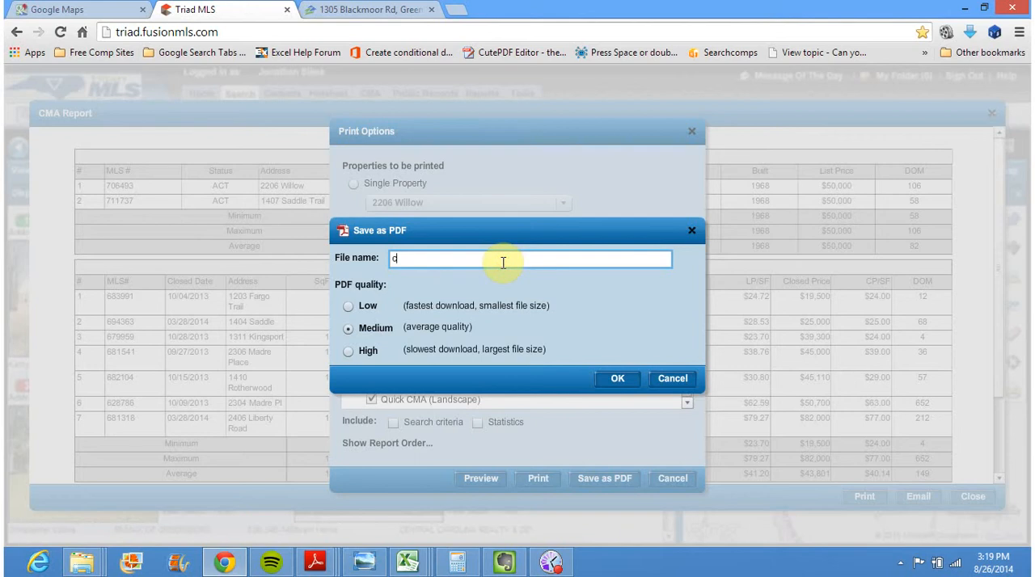
click(623, 380)
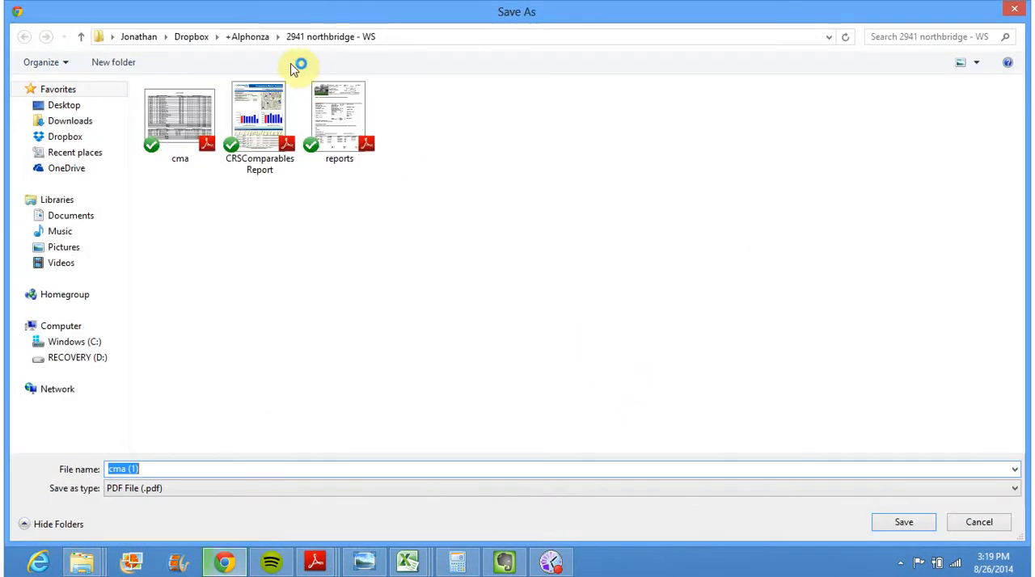
click(76, 160)
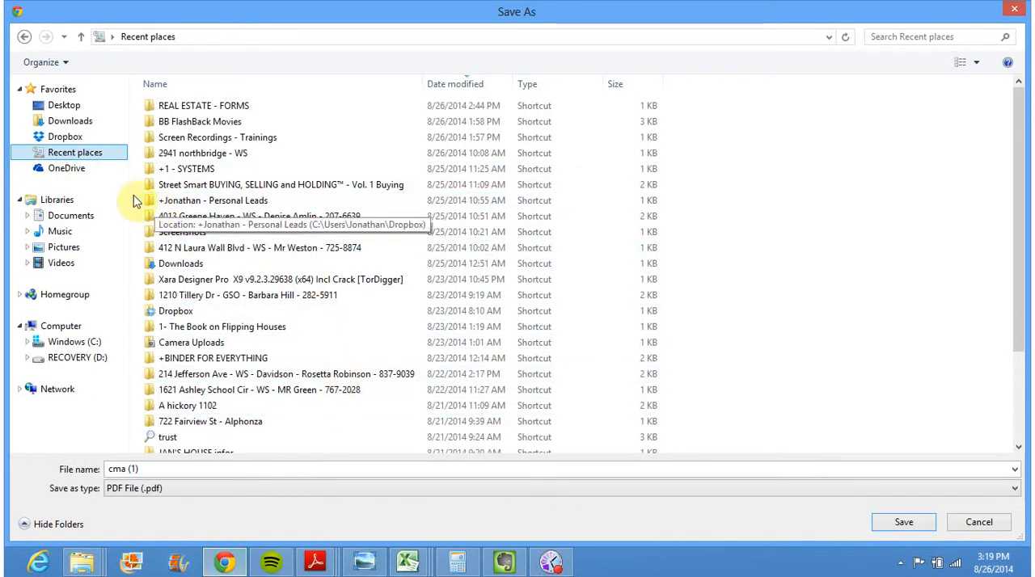
click(68, 138)
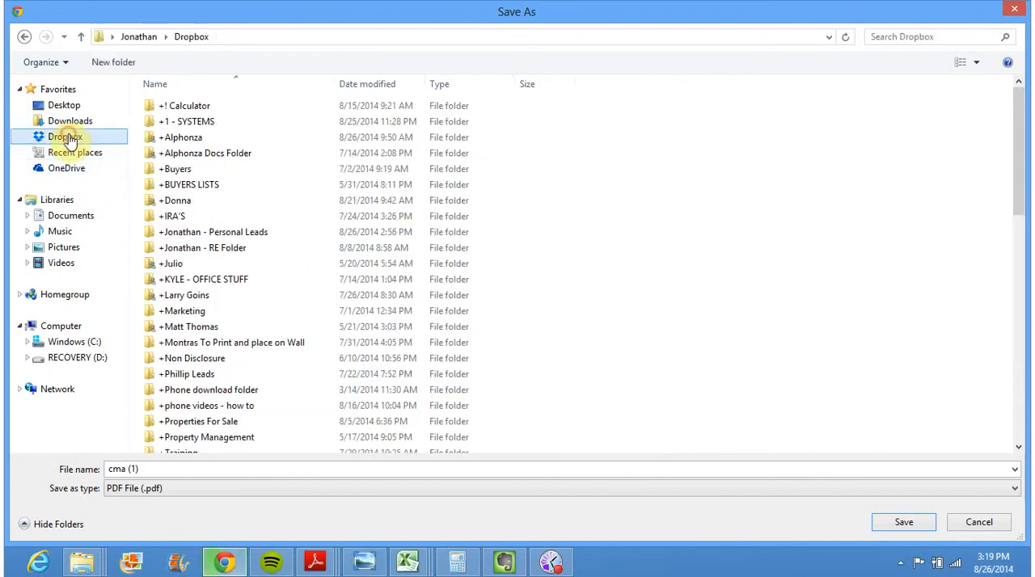
double_click(215, 232)
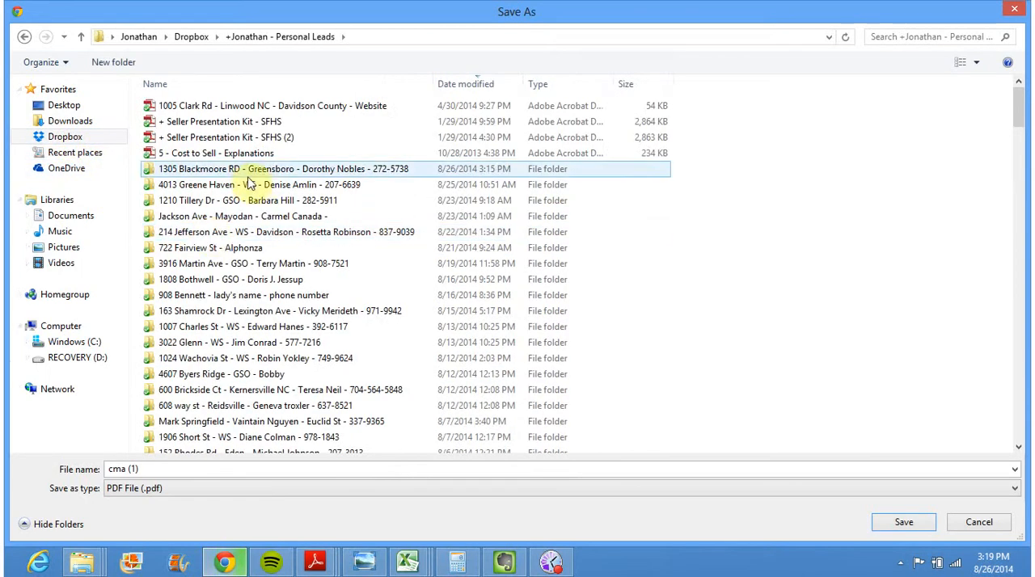
double_click(275, 172)
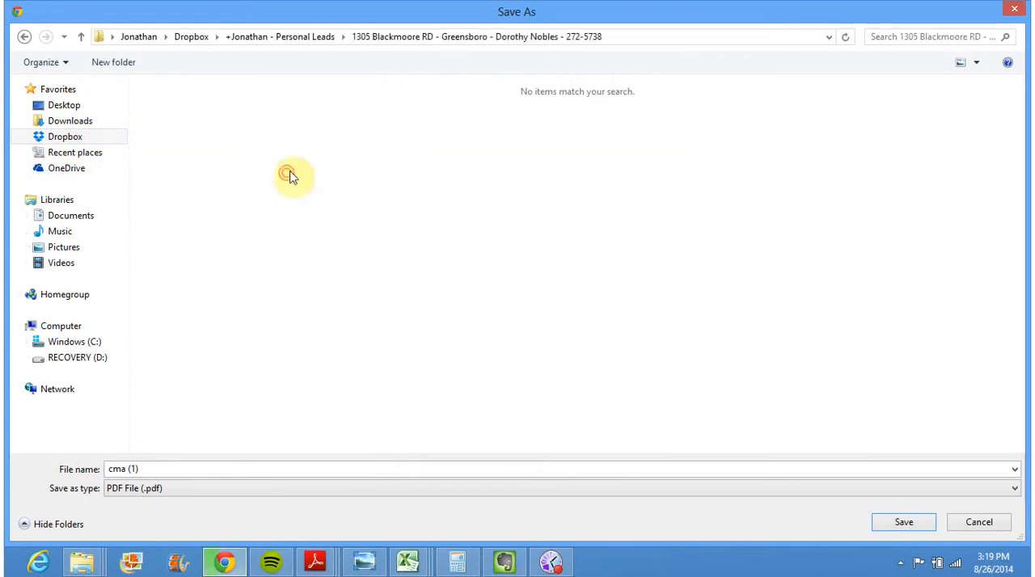
click(904, 525)
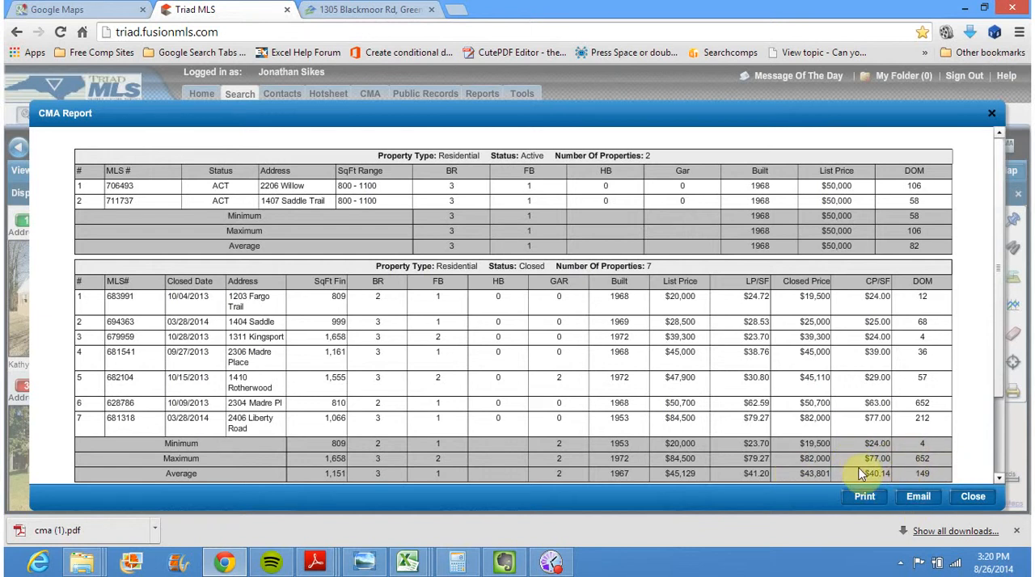
Open the Calculator, clear its previous value, and move its window away from the closed-price columns
click(456, 561)
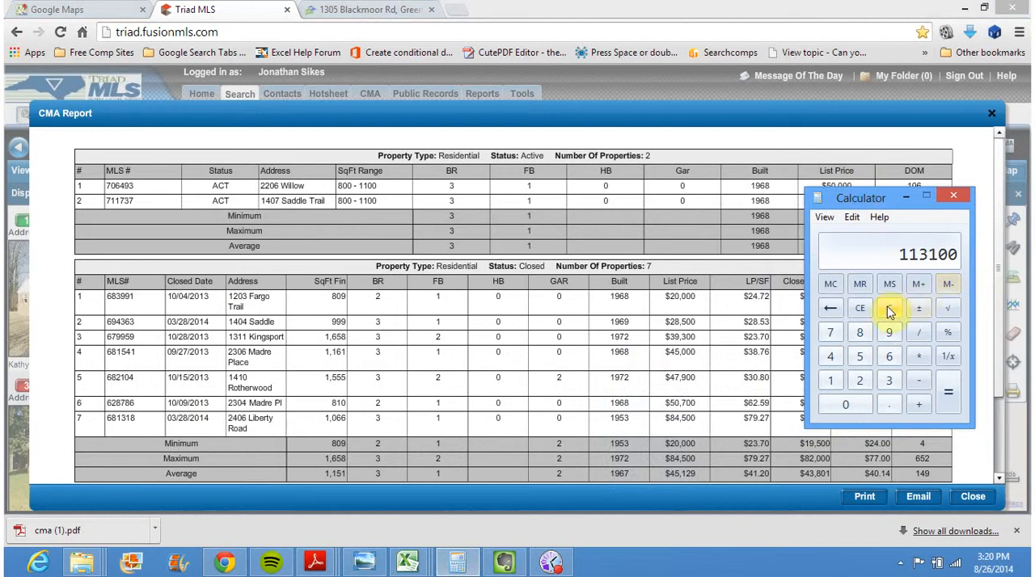
click(889, 308)
drag(885, 200, 583, 201)
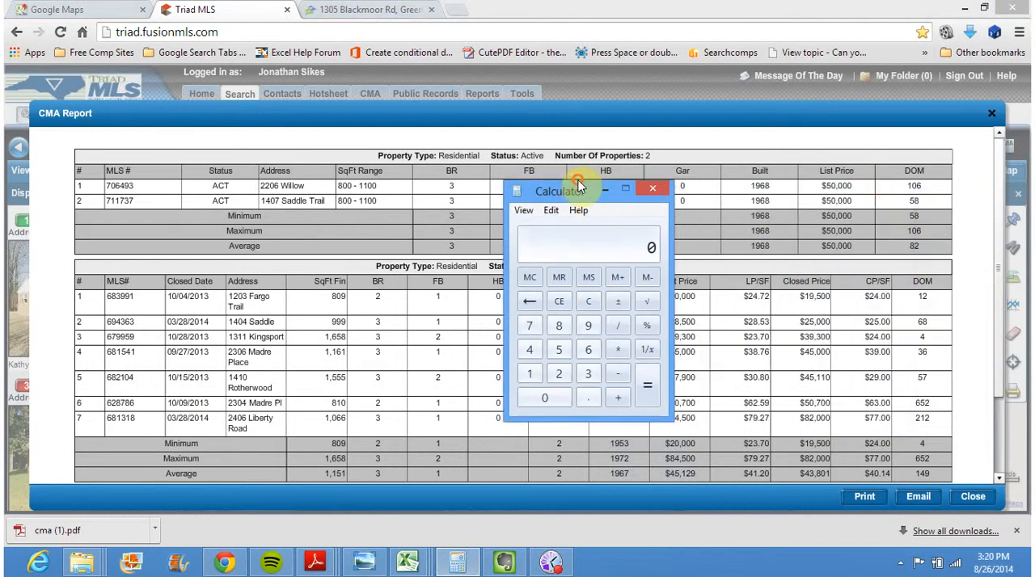
Look up the subject home's square footage on Zillow and start a Calculator multiplication with 1161
click(368, 9)
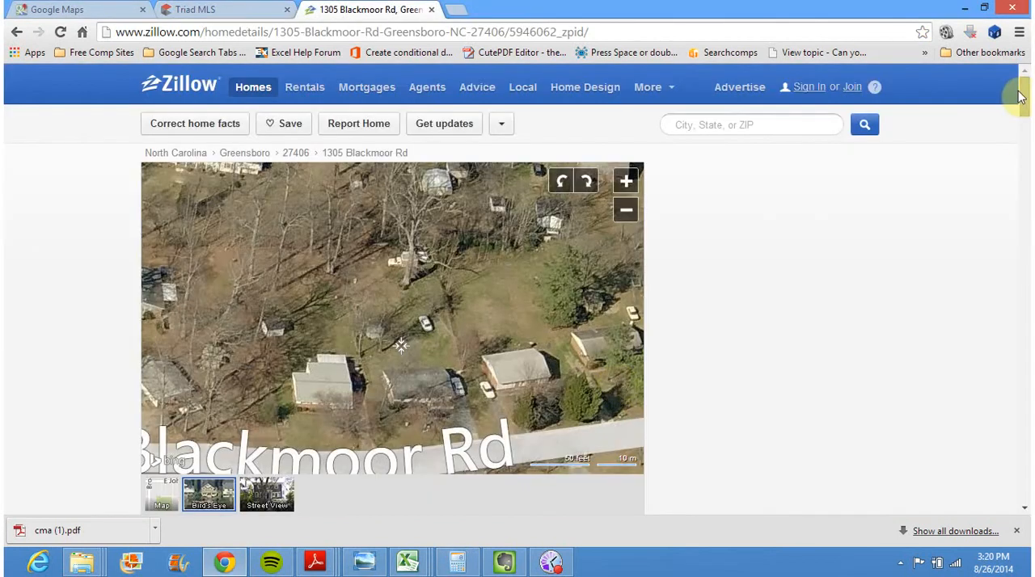
drag(1023, 92, 1025, 126)
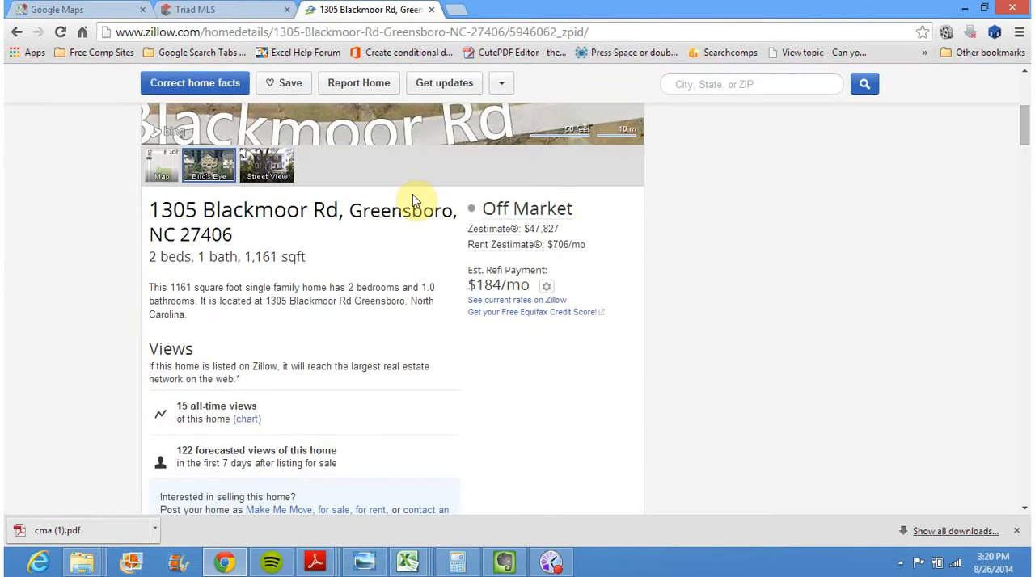
drag(278, 256, 244, 256)
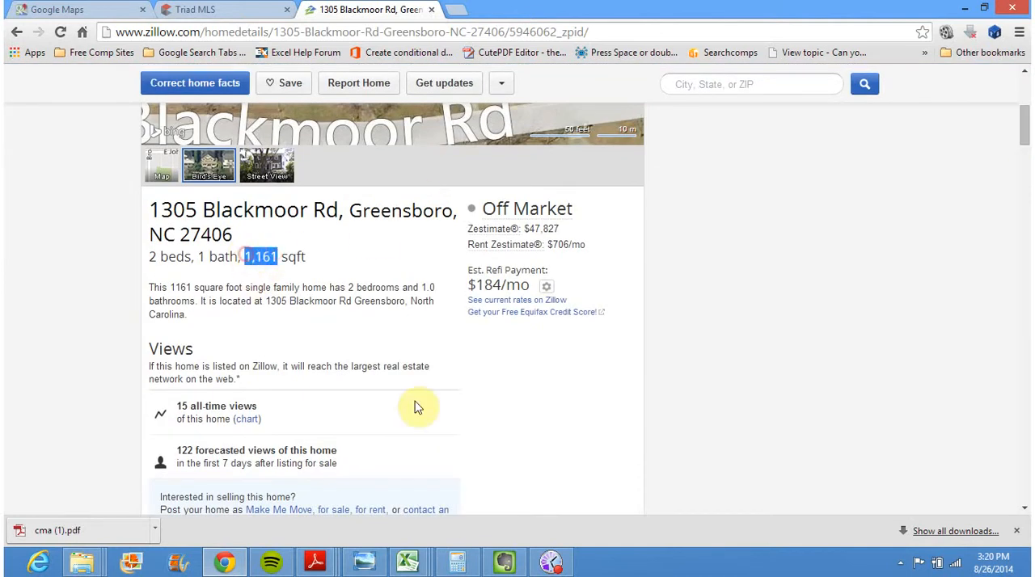
click(458, 563)
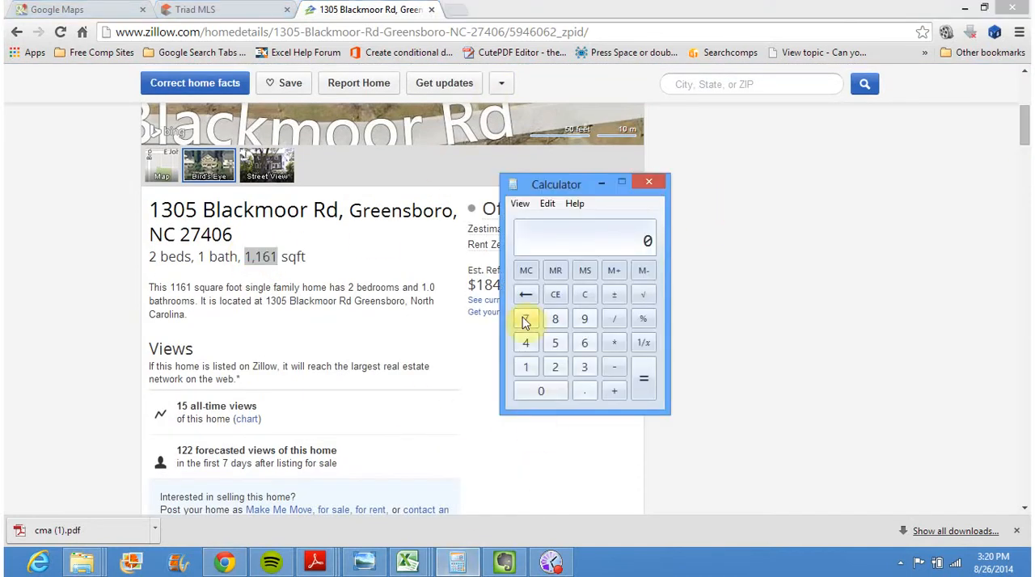
double_click(528, 372)
click(586, 343)
click(525, 369)
click(613, 342)
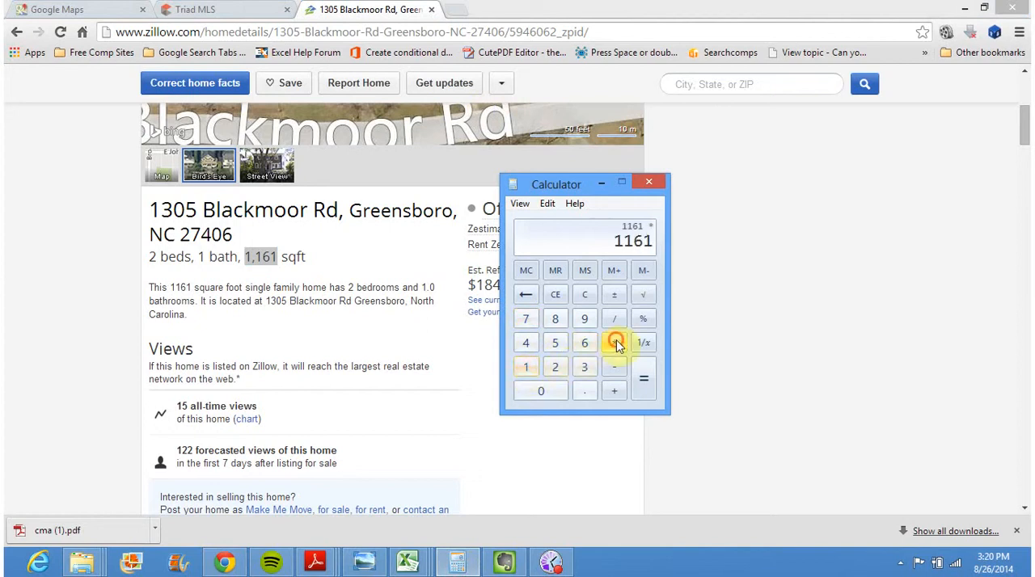
Multiply the square footage by 40.14, the average closed price per square foot in the CMA report
click(203, 10)
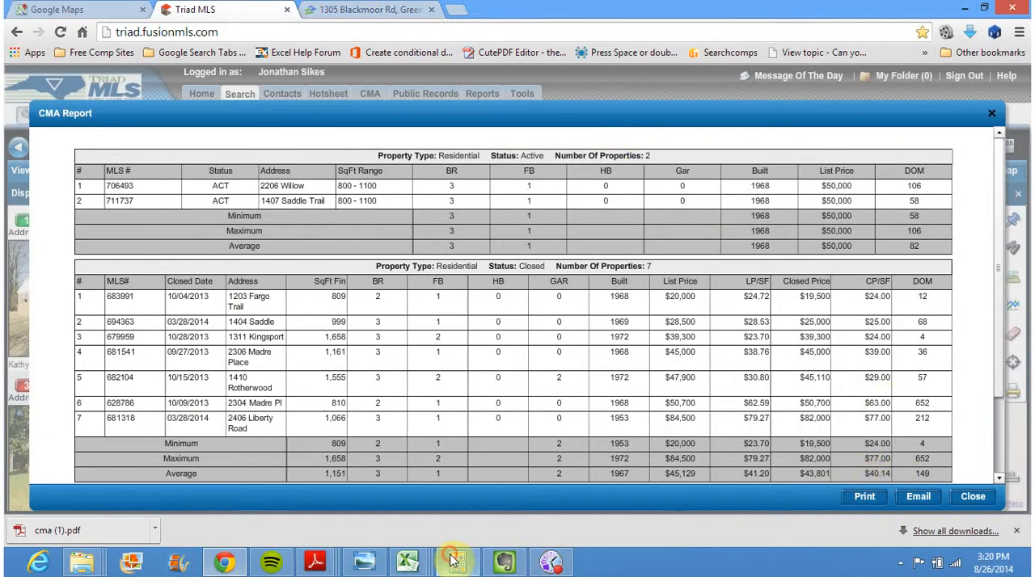
click(557, 566)
click(525, 343)
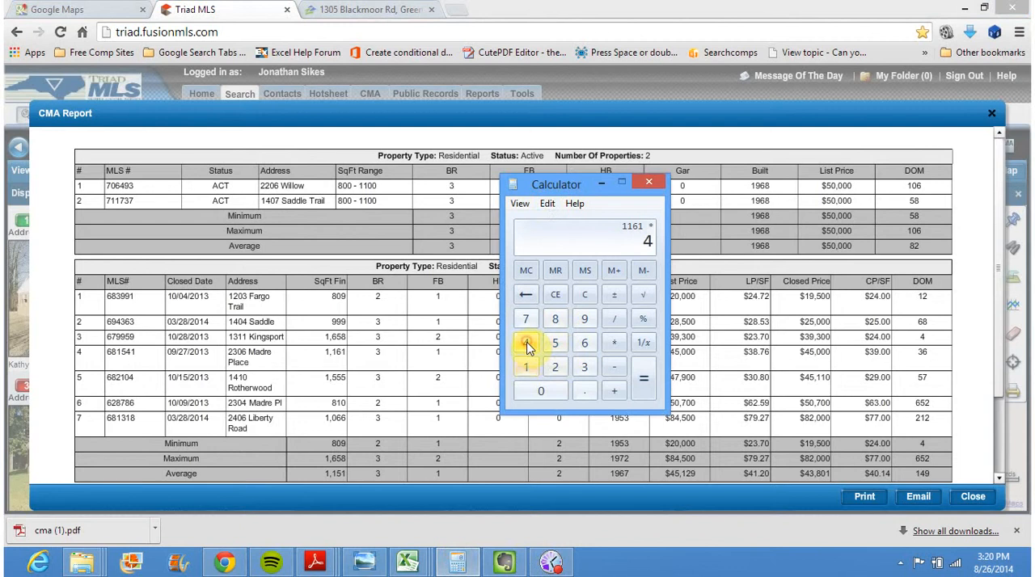
click(538, 391)
click(585, 391)
click(525, 367)
click(525, 343)
click(642, 386)
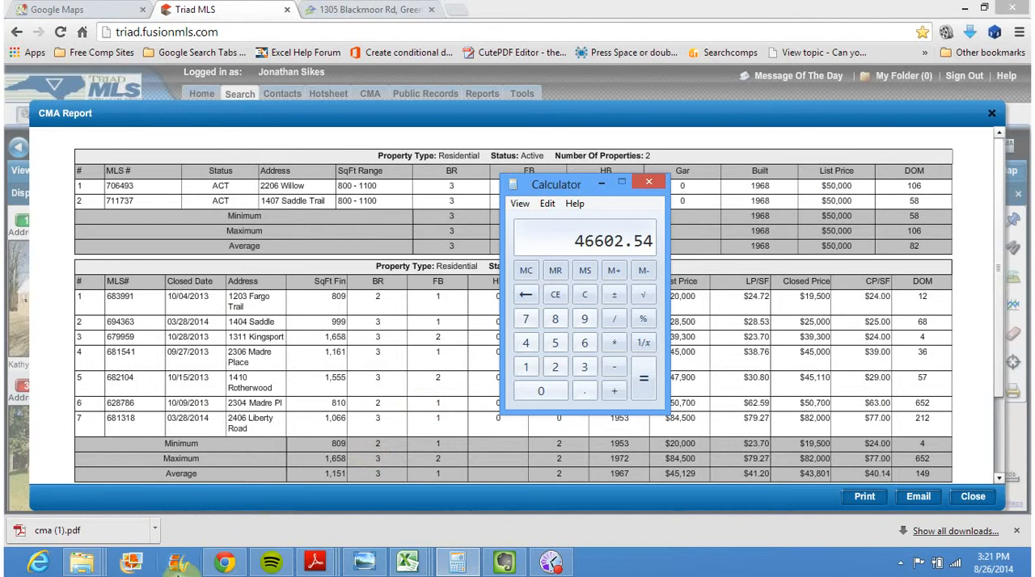
mouse_move(408, 562)
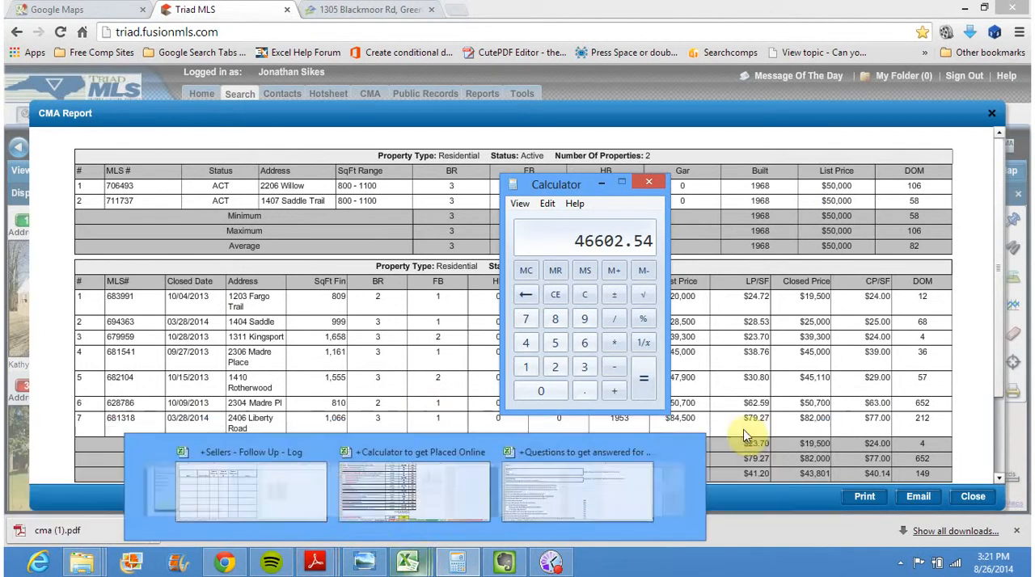
mouse_move(227, 529)
right_click(80, 562)
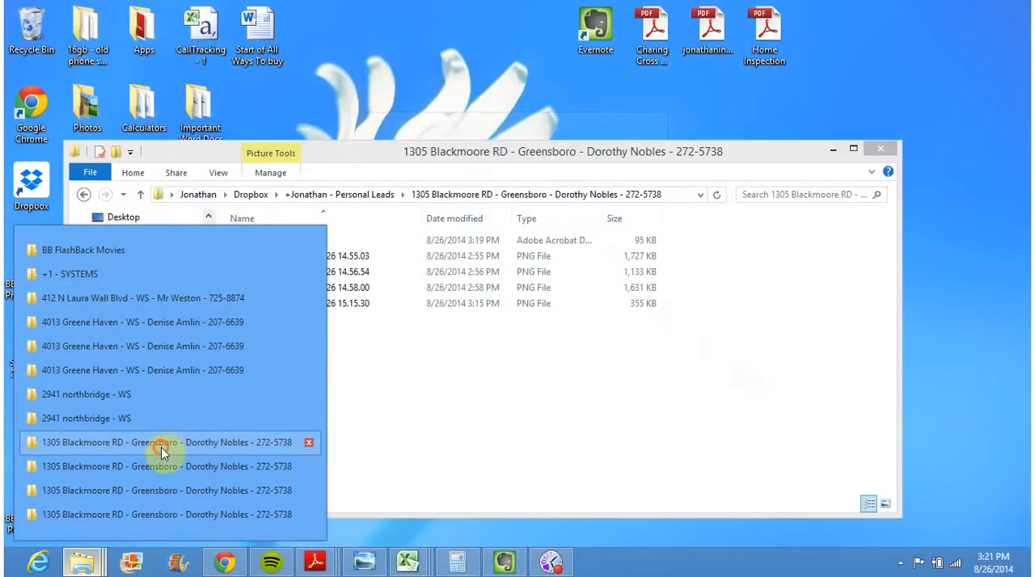
click(161, 443)
click(421, 257)
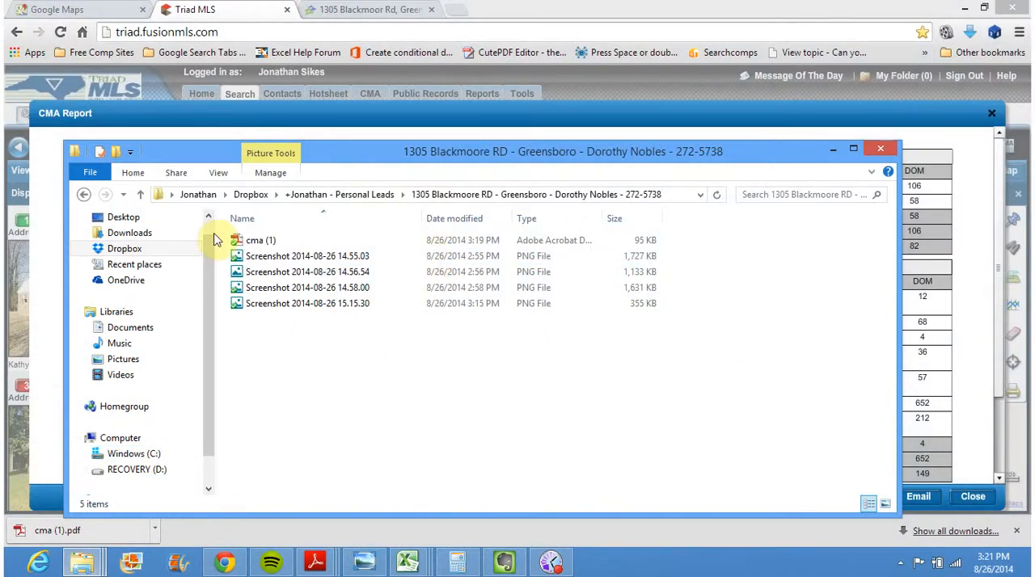
Create a Microsoft Word document named Thoughts and Research in the seller's folder
click(287, 325)
right_click(287, 325)
mouse_move(347, 292)
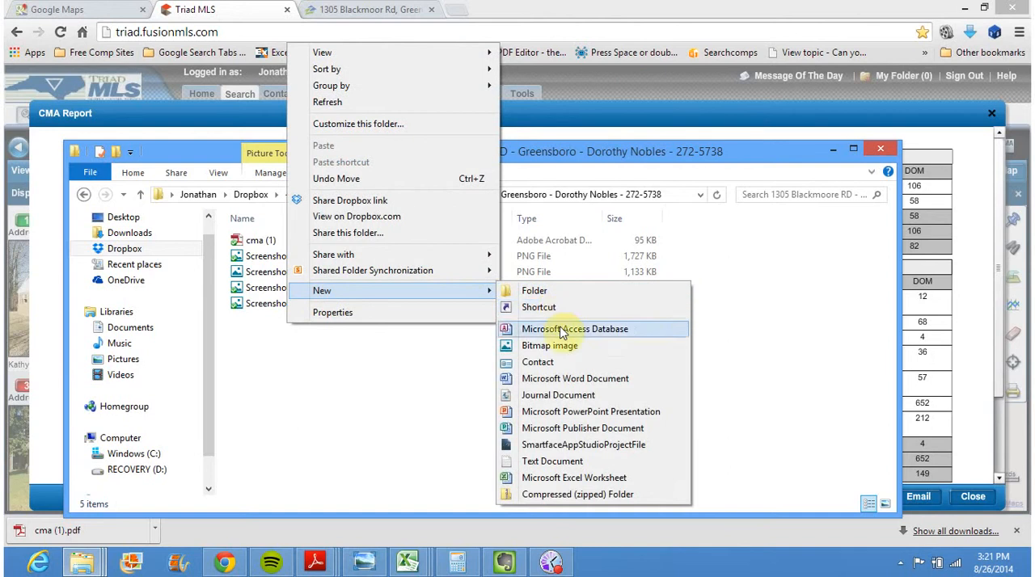
click(566, 379)
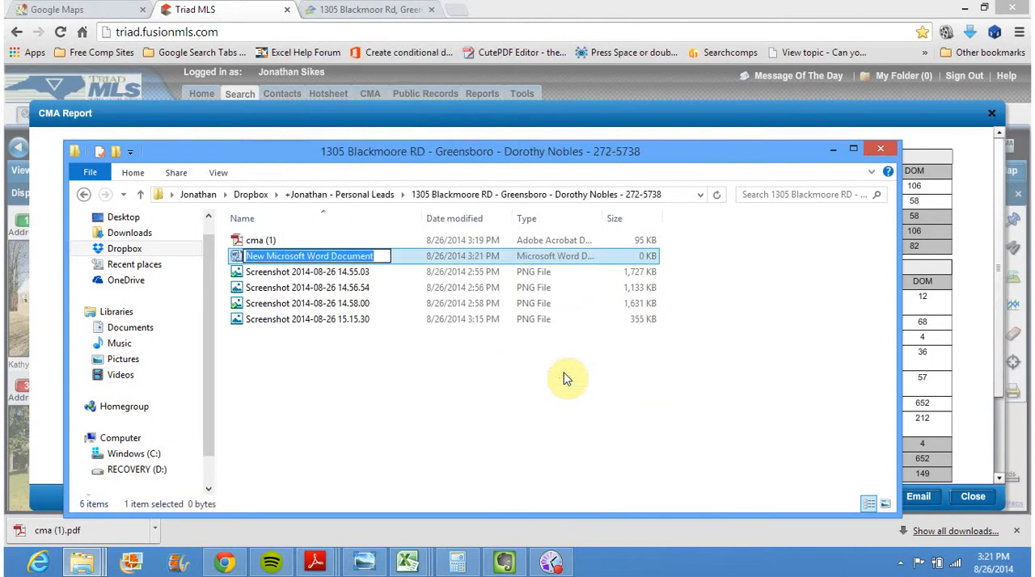
key(BackSpace)
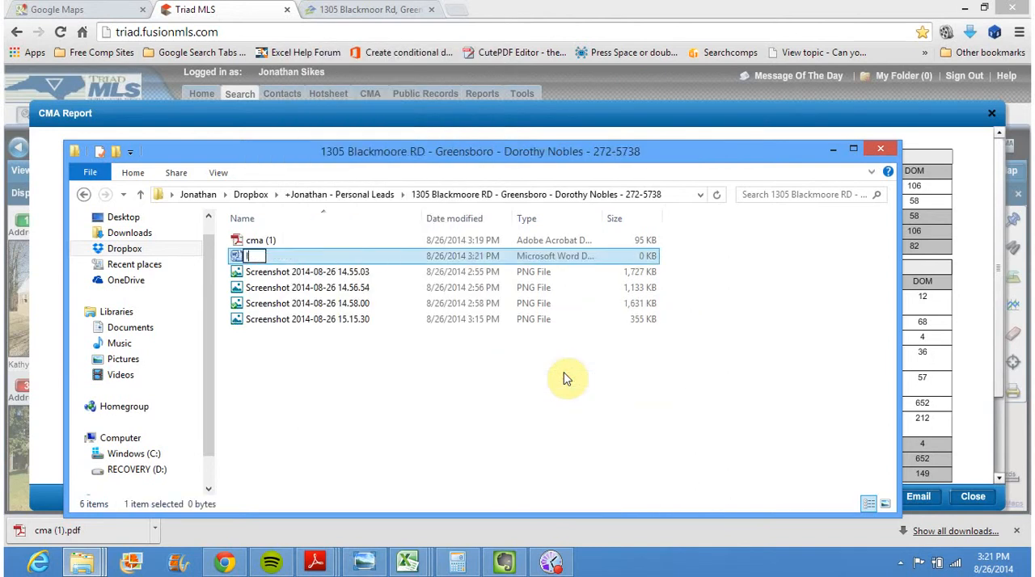
text(Thoughst)
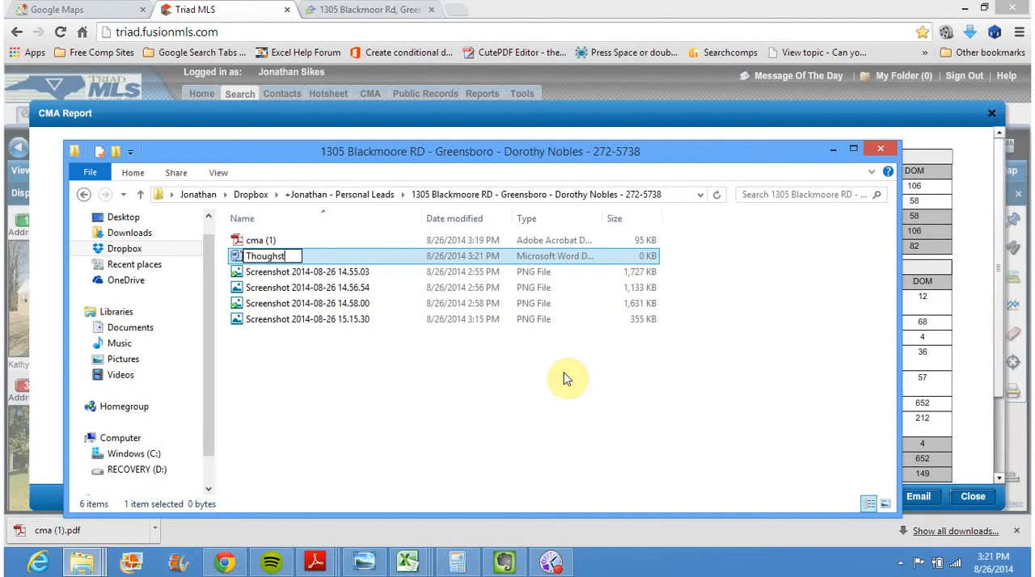
text(and Research)
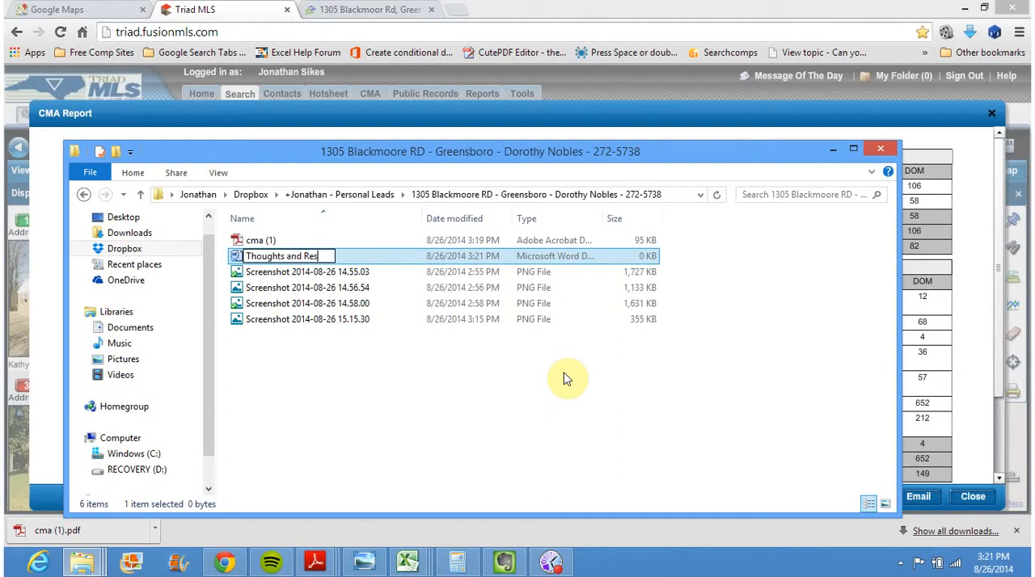
key(Return)
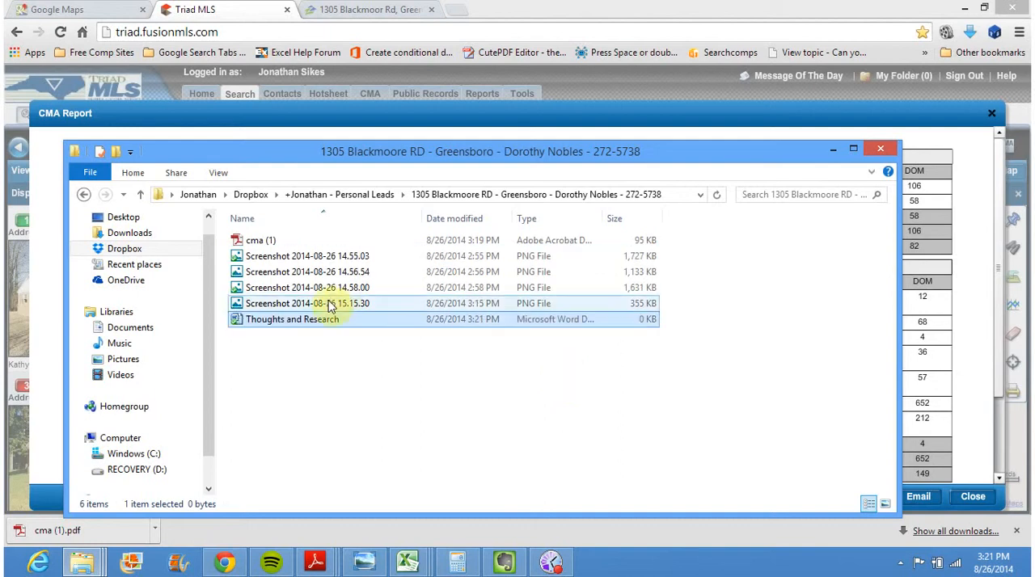
Open Thoughts and Research in Word, dismiss the activation wizard, and write "CMA showing $40.14 per sqft."
double_click(316, 322)
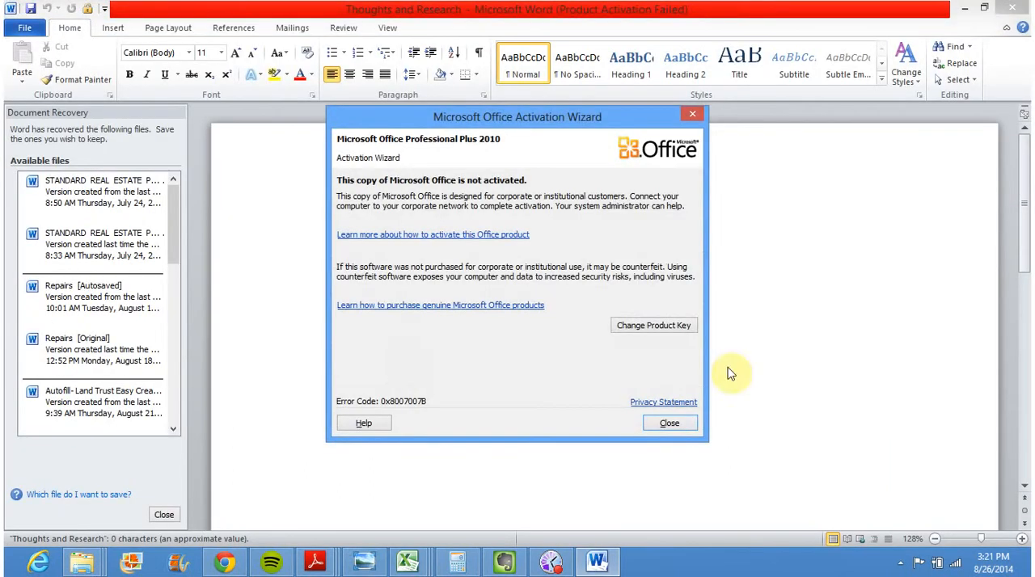
click(683, 421)
text(CM)
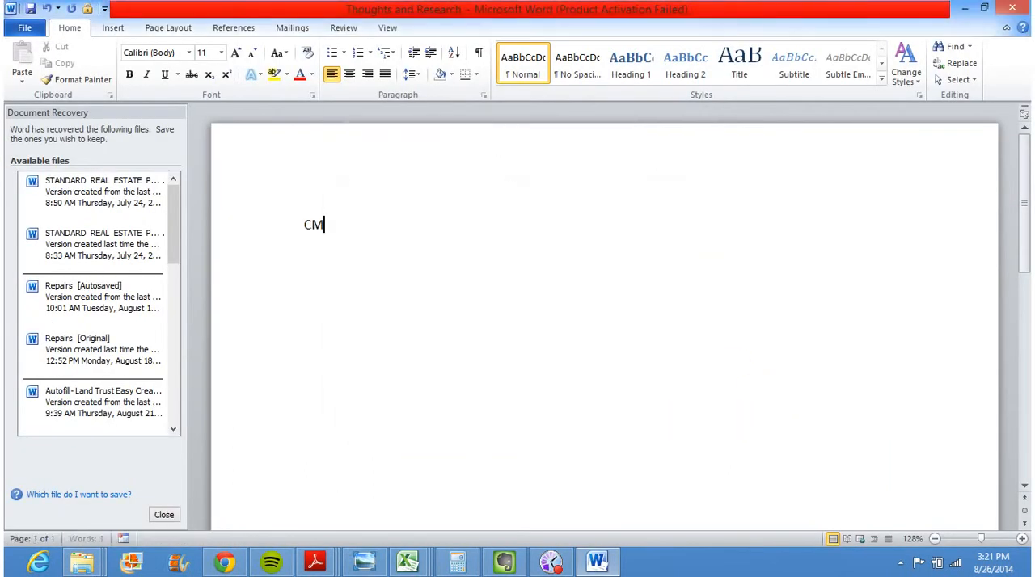
text(A showing 40.14)
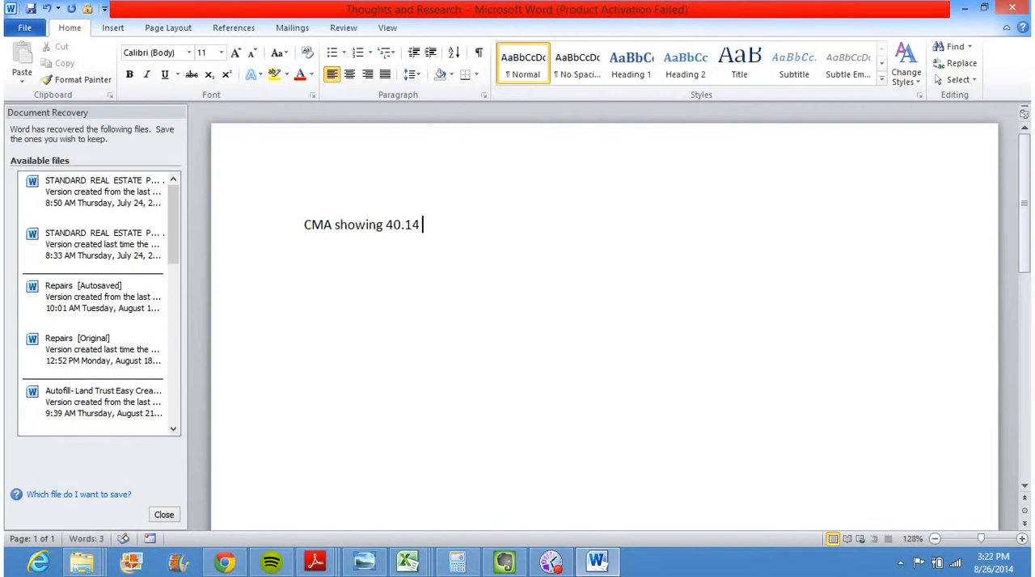
click(385, 225)
text($)
click(438, 227)
text(per sqft.)
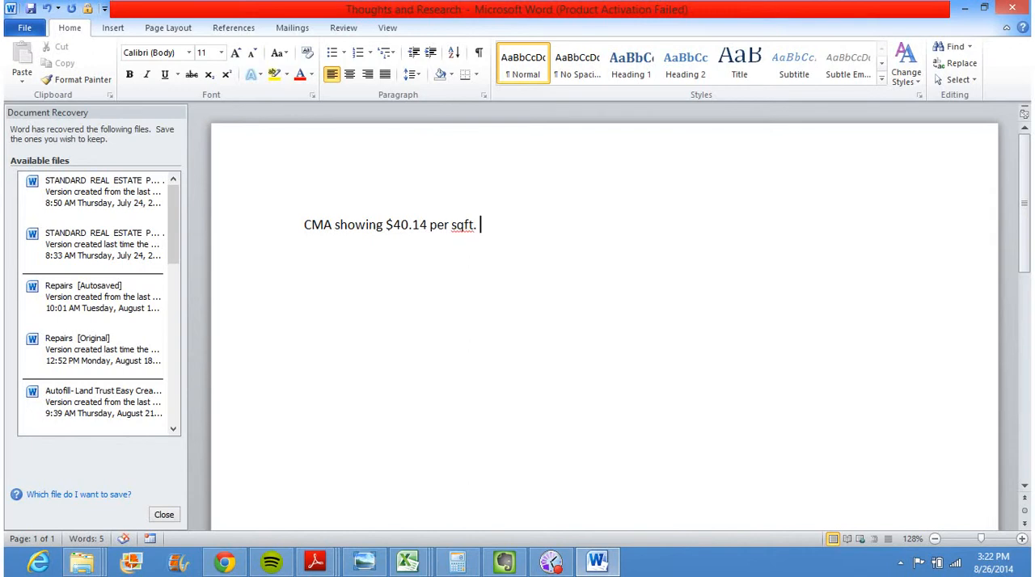
Continue the note with "1161 sqft. = estimated value of"
text(116)
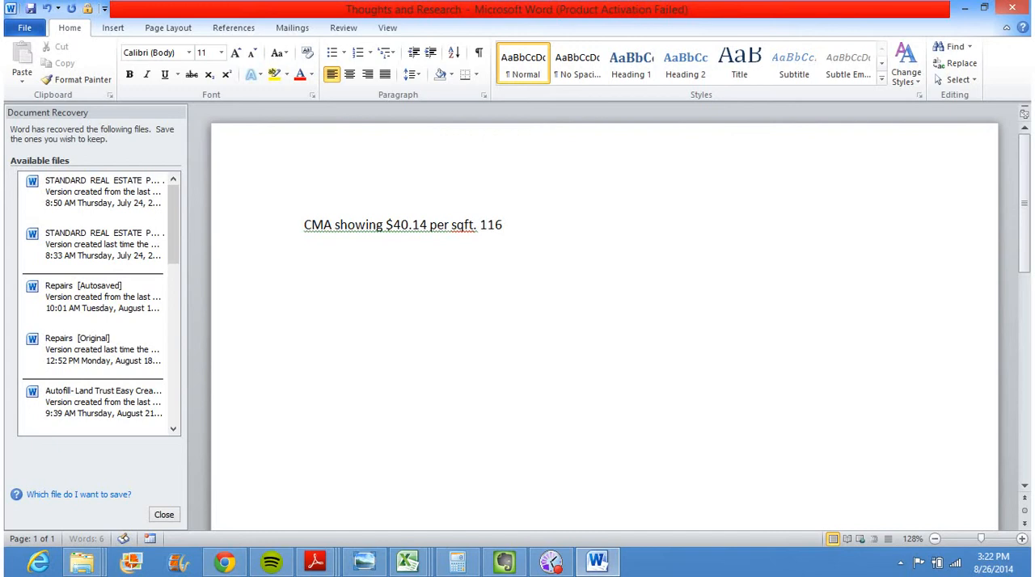
text(1 sqft. = estimated value of)
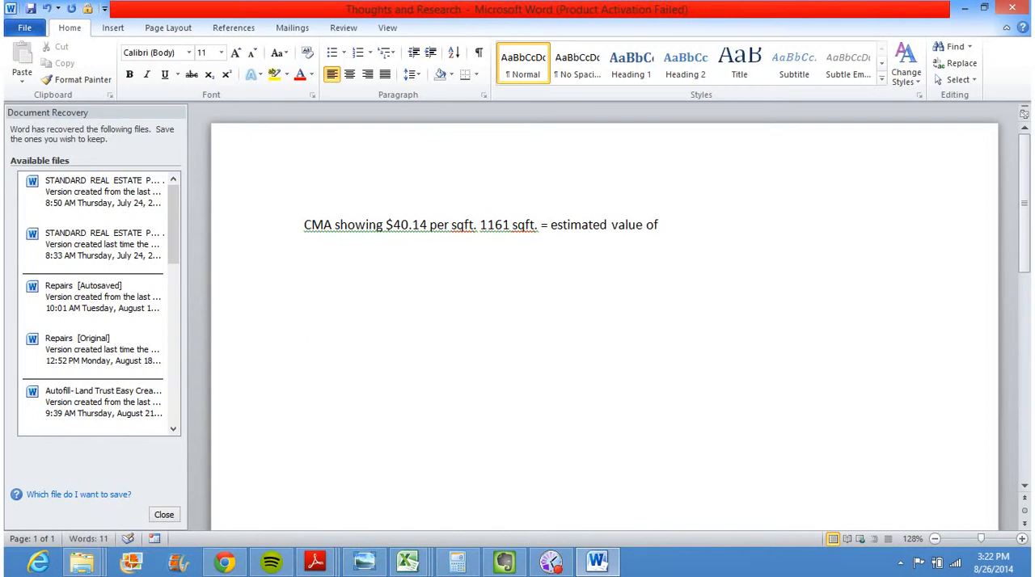
Check the Calculator result, complete the note with $46,602, and start a new line below it
click(456, 565)
click(456, 565)
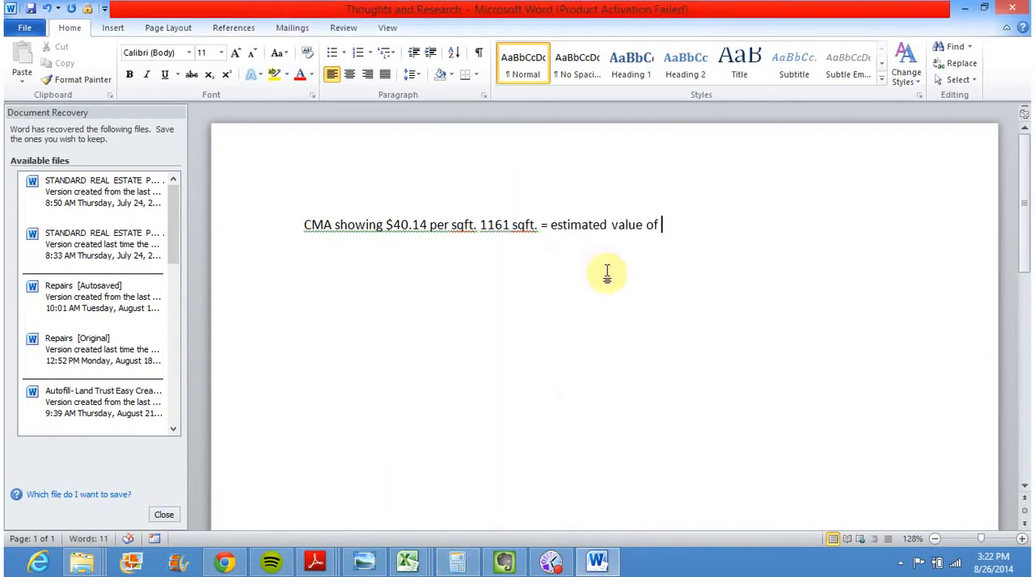
text(46,602)
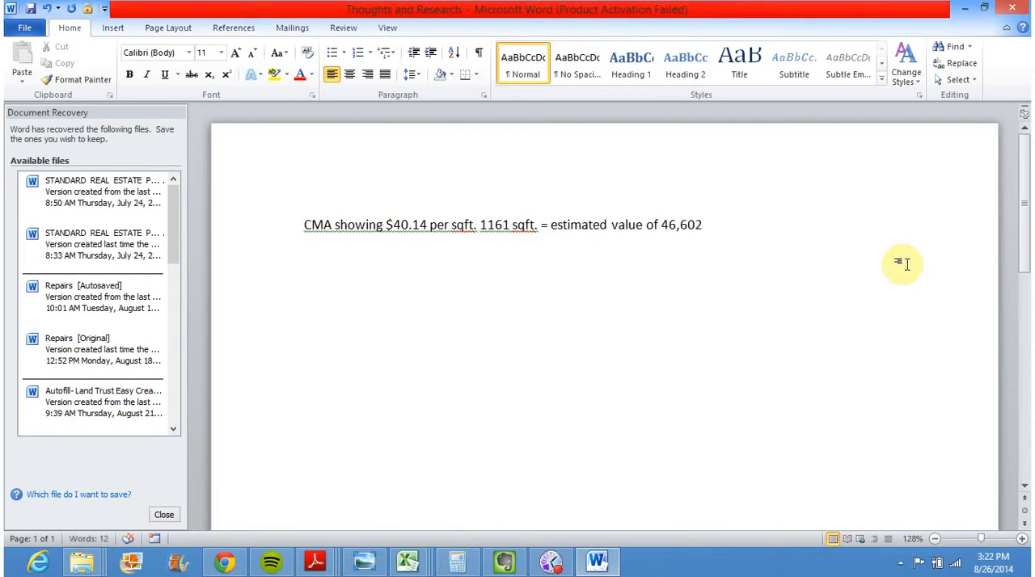
click(661, 224)
text($)
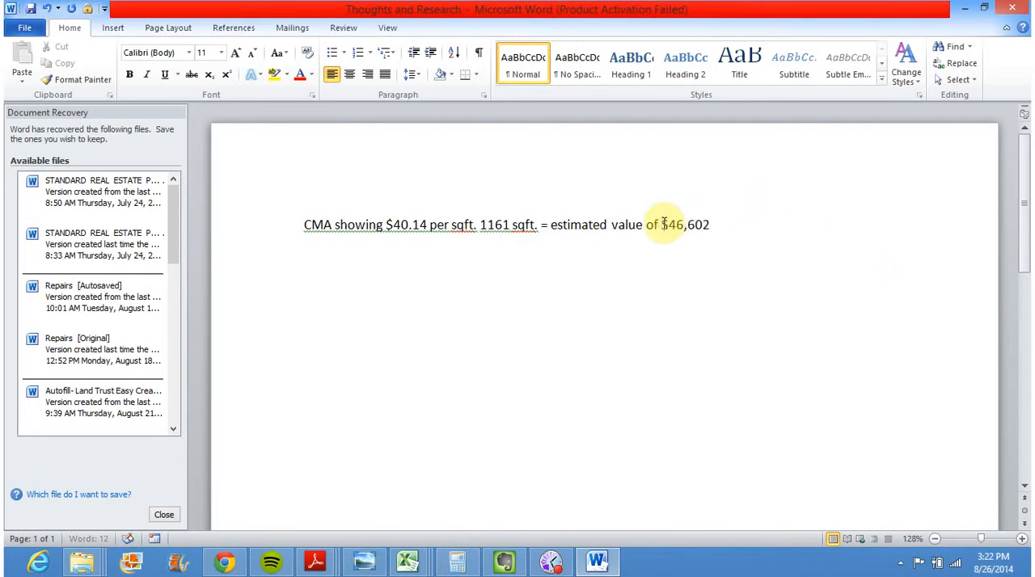
click(704, 224)
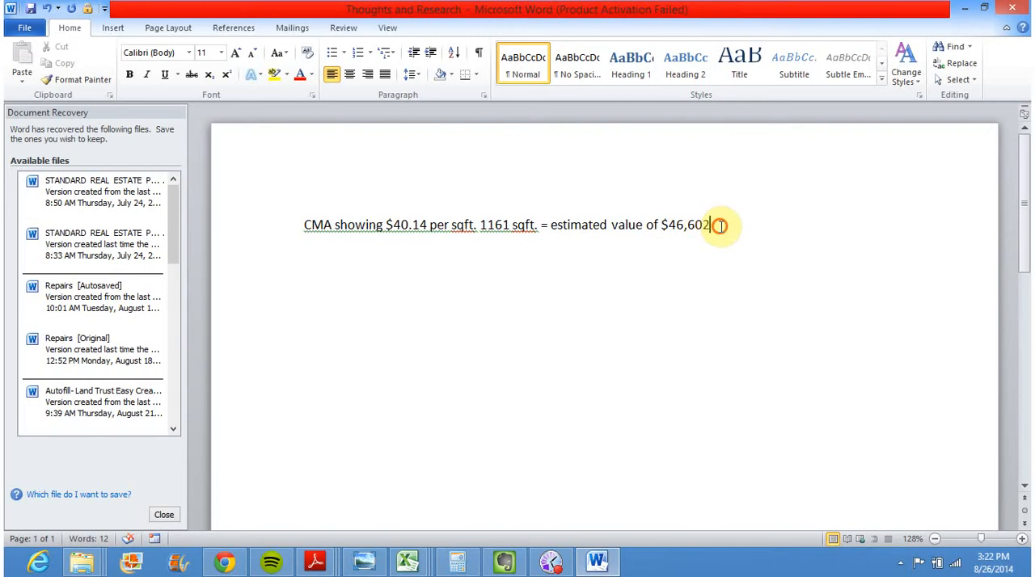
key(Return)
key(Return)
key(BackSpace)
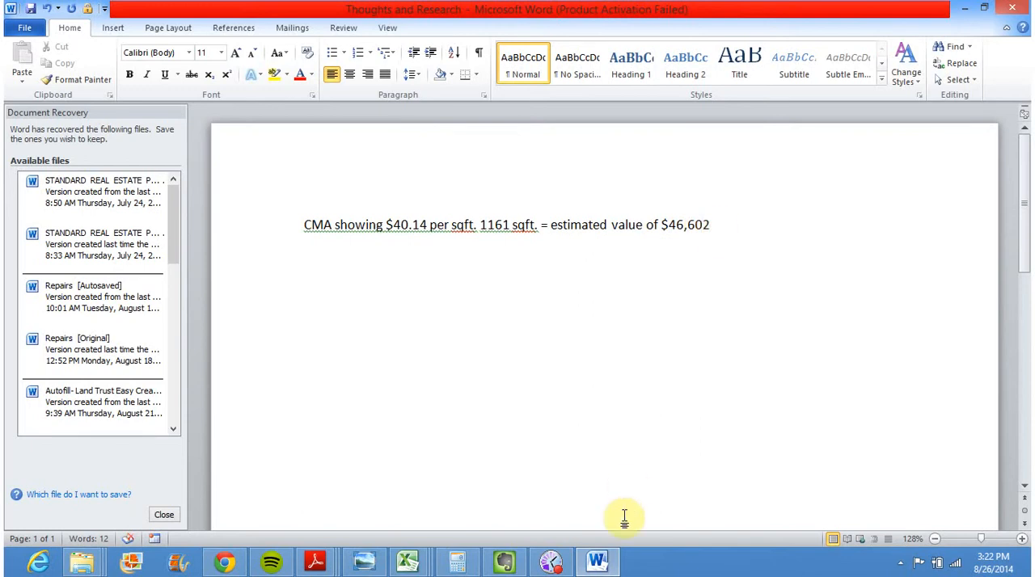
Close the CMA report in Triad MLS and try exporting RES - Agent Full reports for all properties as PDF "Comparable Sales/listings reports"
click(224, 562)
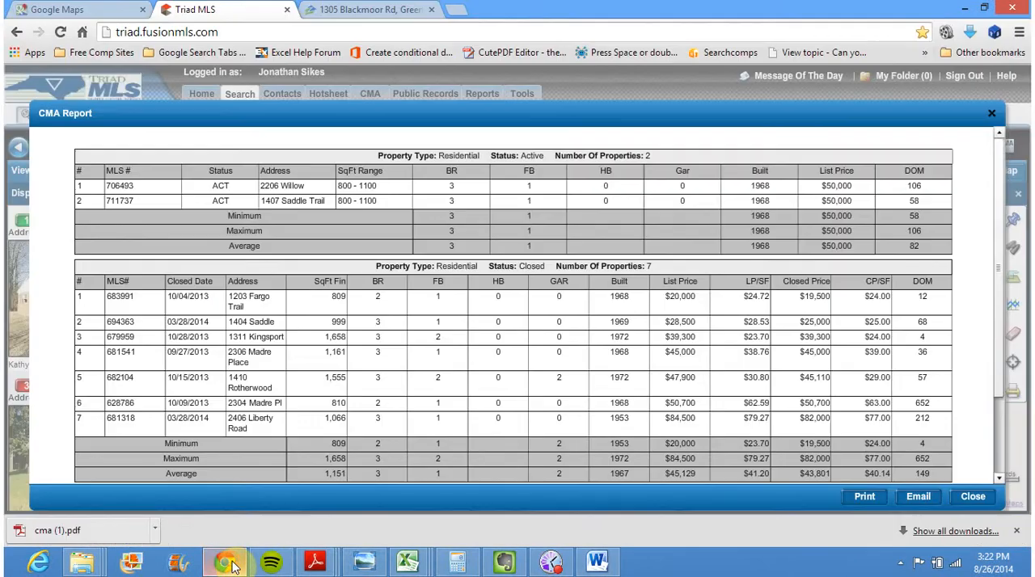
click(991, 113)
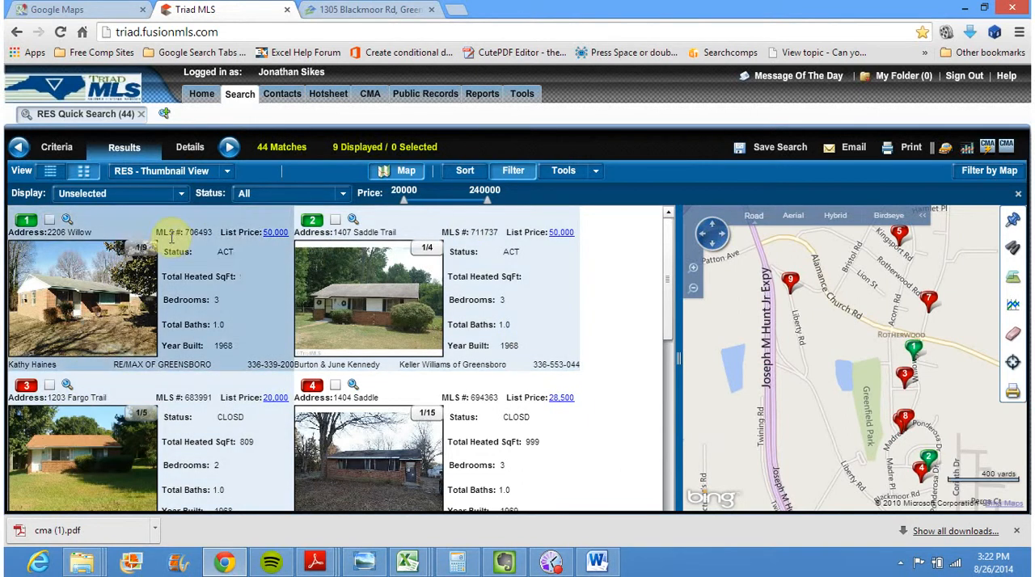
click(910, 153)
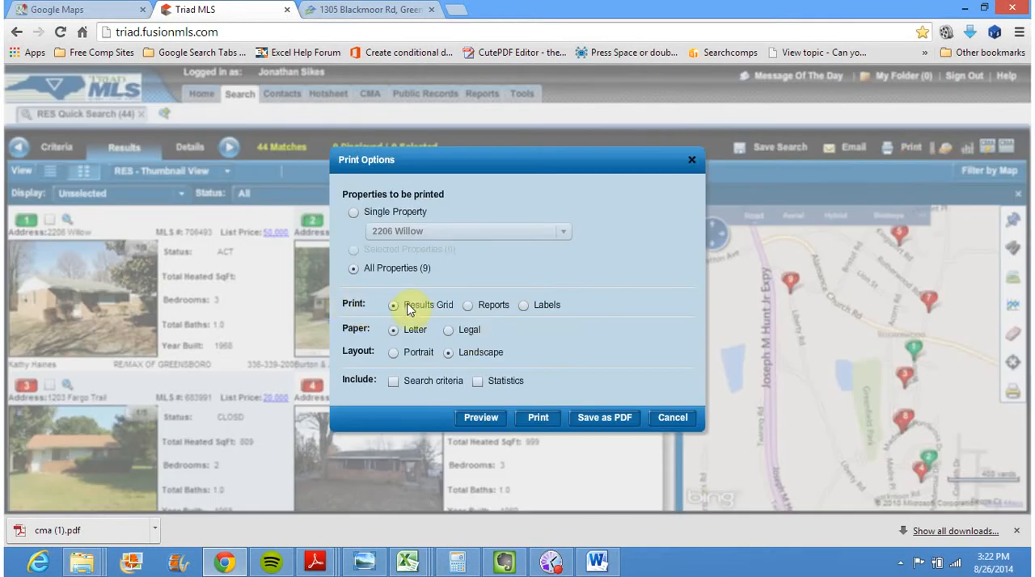
click(468, 305)
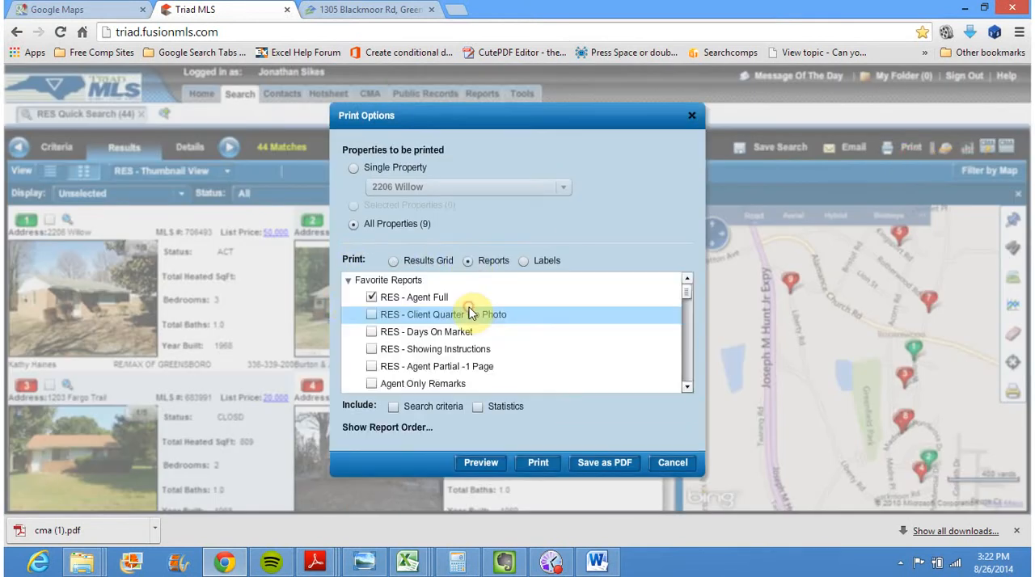
click(595, 468)
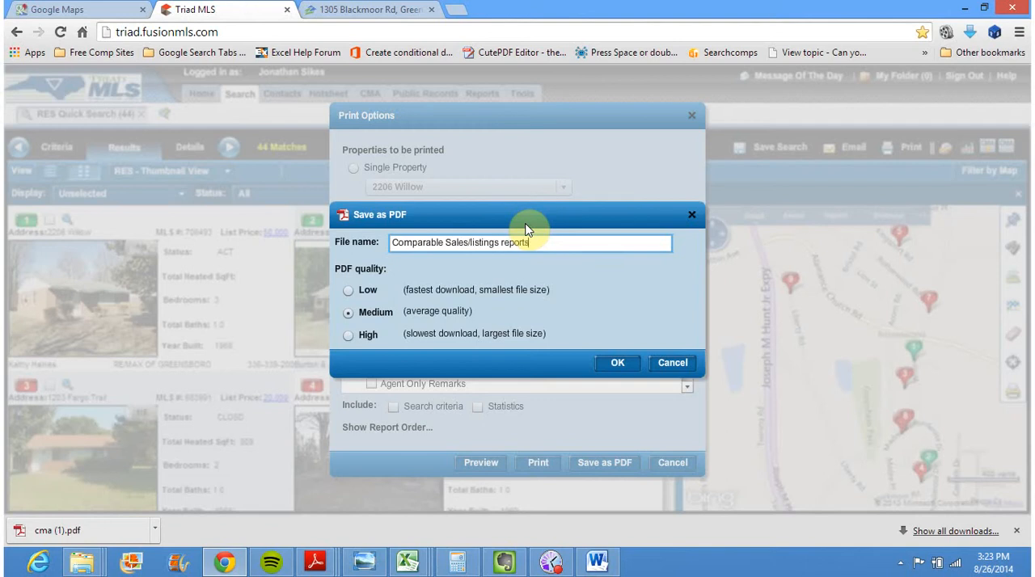
click(616, 364)
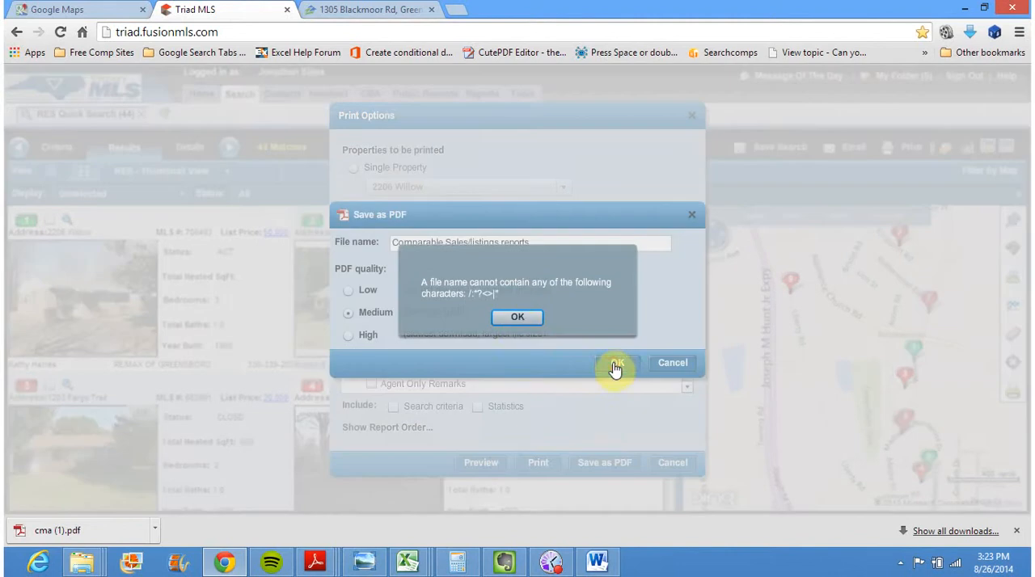
Dismiss the file name warning and change the PDF name to Comparable Sales-listings reports
click(511, 318)
click(470, 240)
key(BackSpace)
text(-)
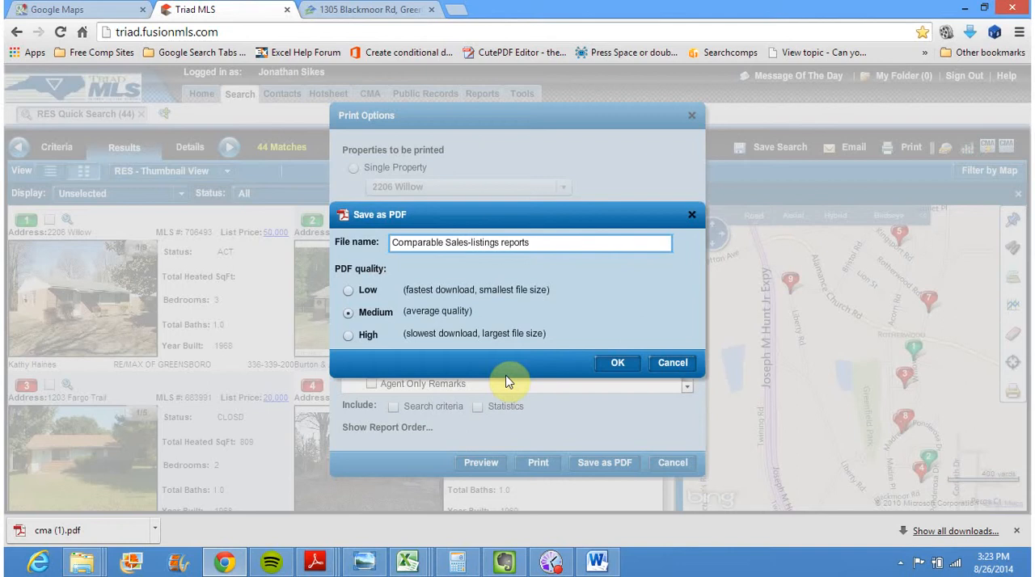
Generate the medium-quality PDF and save it as Comparable Sales-listings reports in the lead's property folder
click(605, 363)
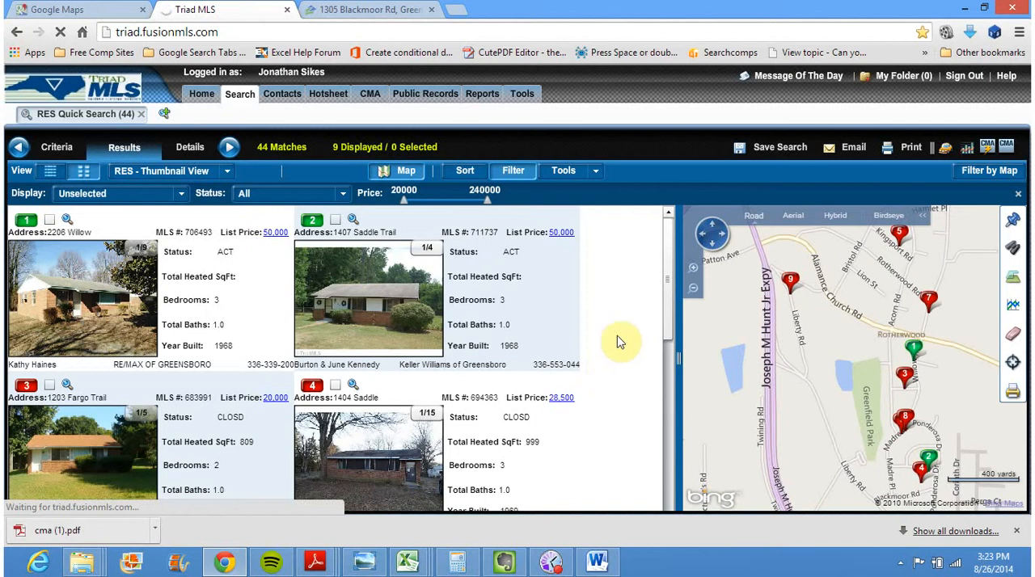
drag(678, 313, 673, 245)
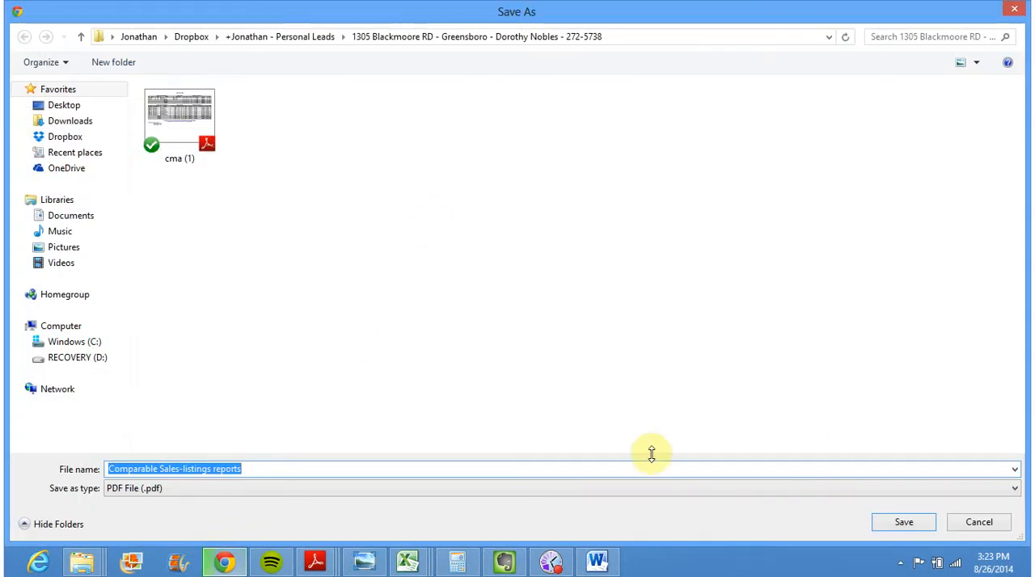
click(900, 524)
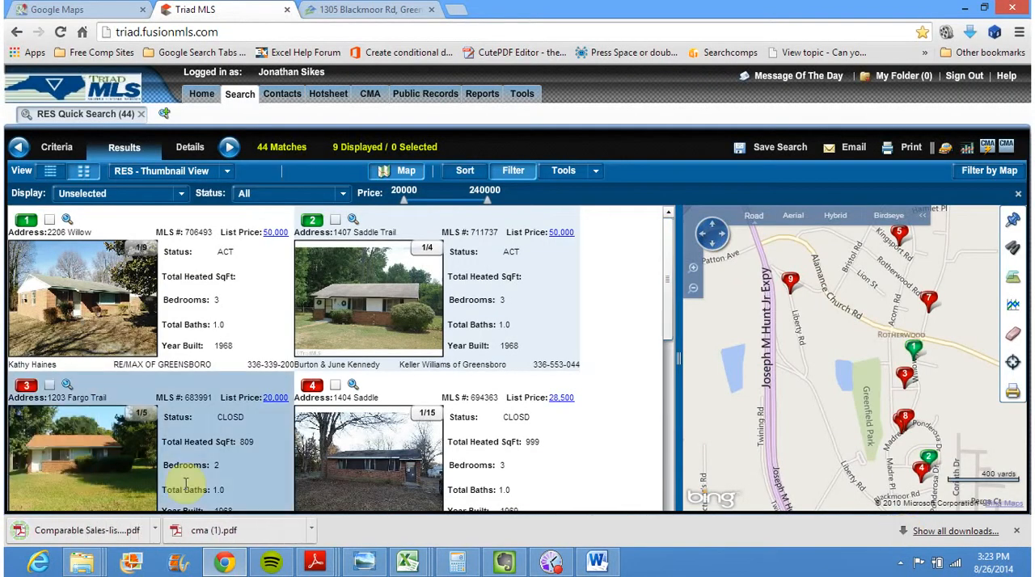
Open the Comparable Sales-listings reports PDF and compare the first listing's property details with the subject home's Street View and Zillow page
click(87, 532)
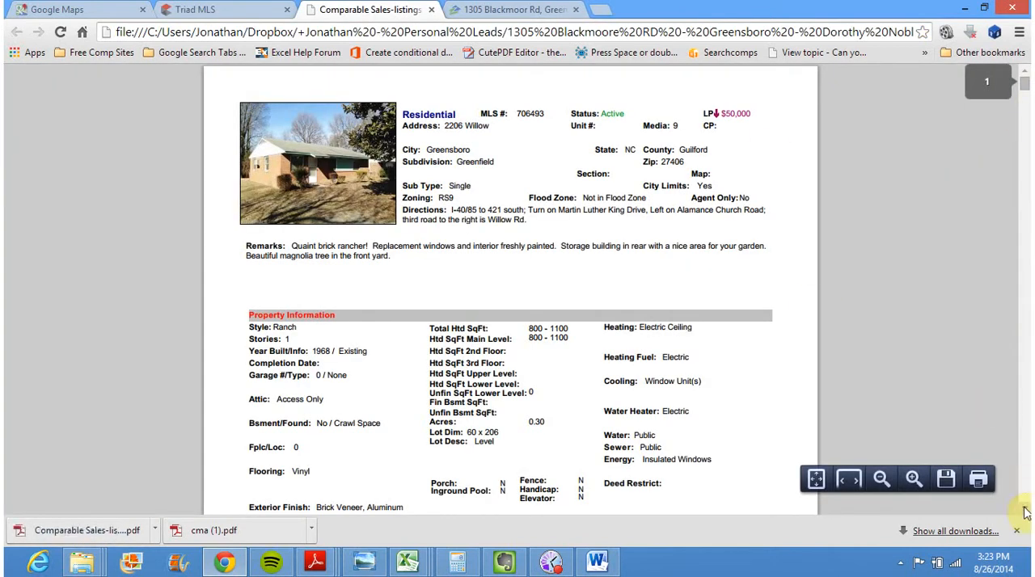
scroll(1024, 507, down, 2)
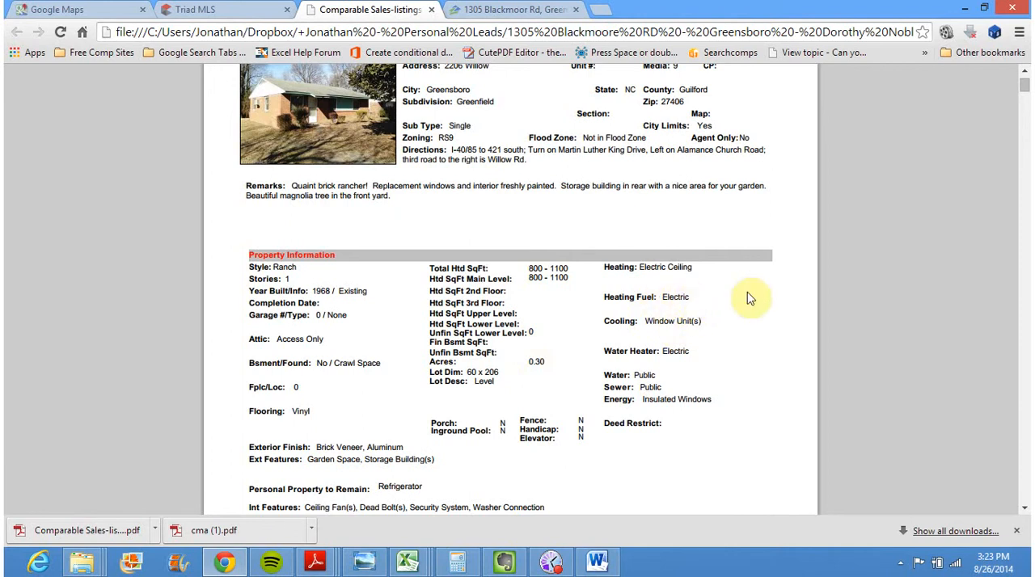
click(1024, 508)
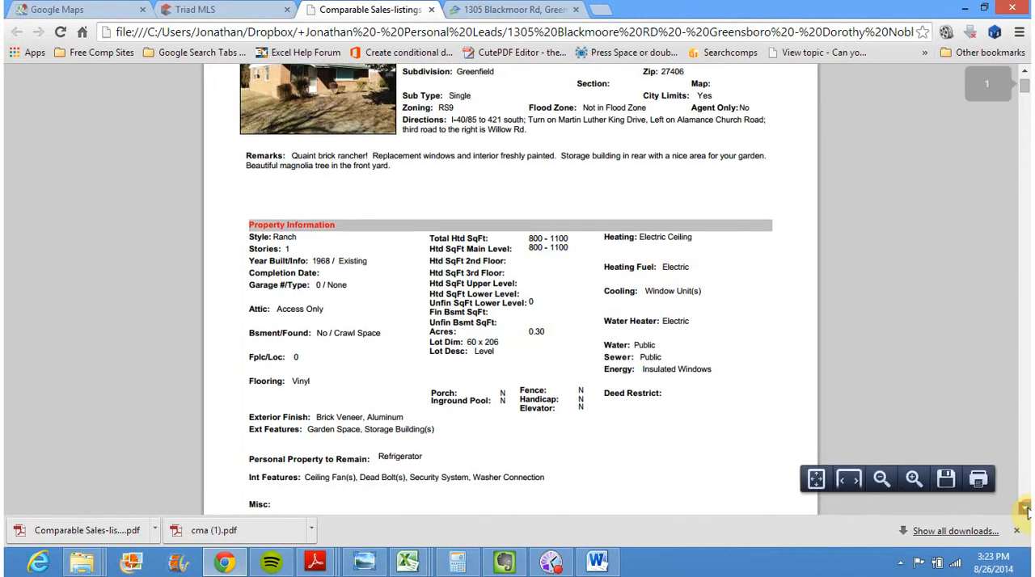
click(1024, 508)
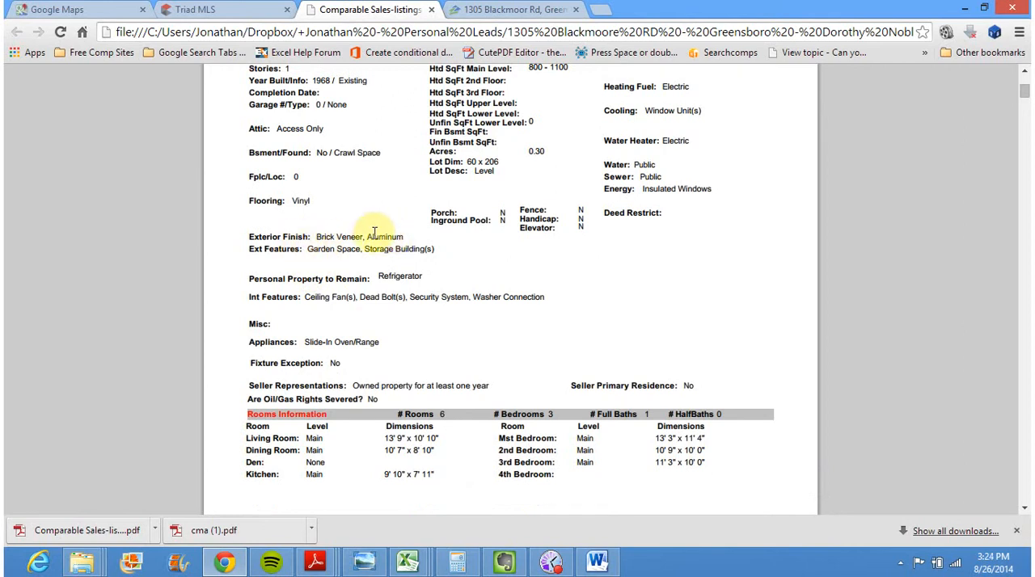
click(65, 8)
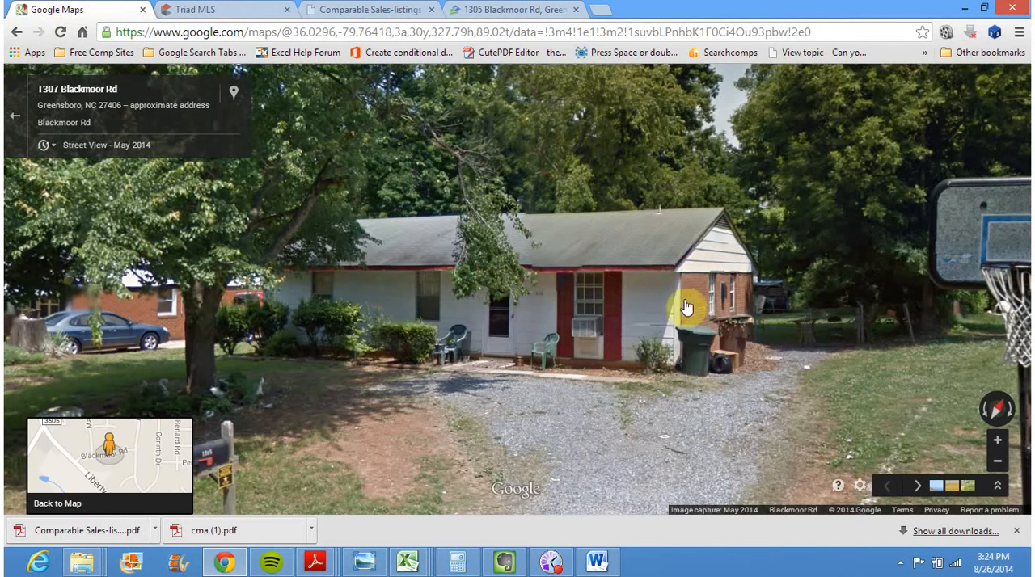
click(485, 9)
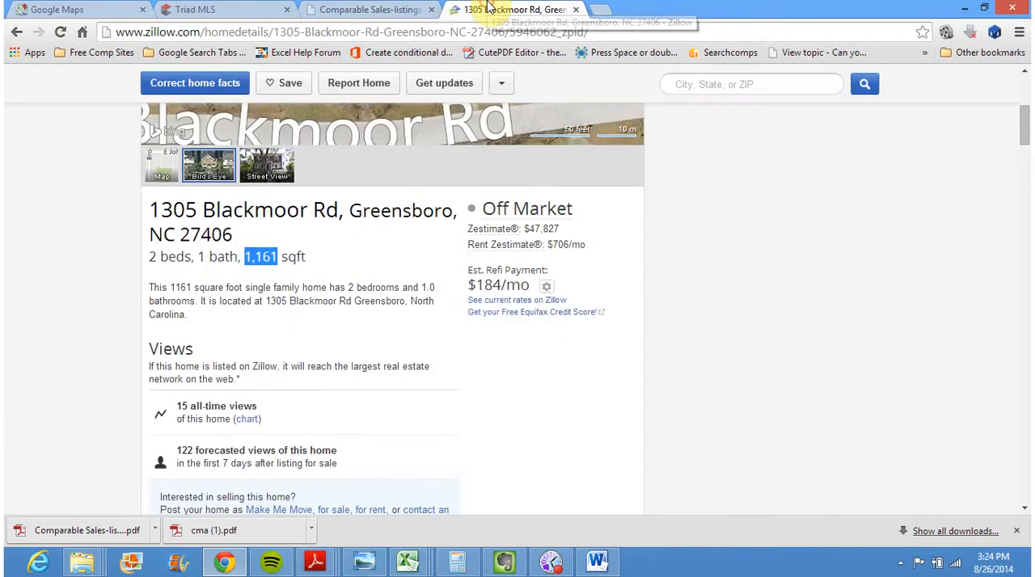
click(343, 9)
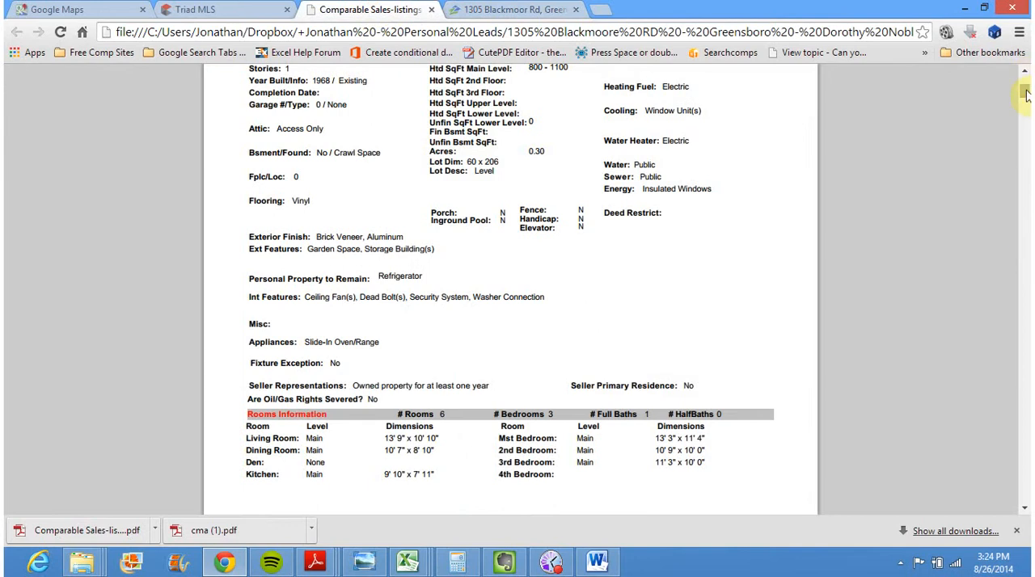
Examine the first listing's rooms, tax and showing information, highlighting its Type of Sale value
scroll(1015, 93, down, 3)
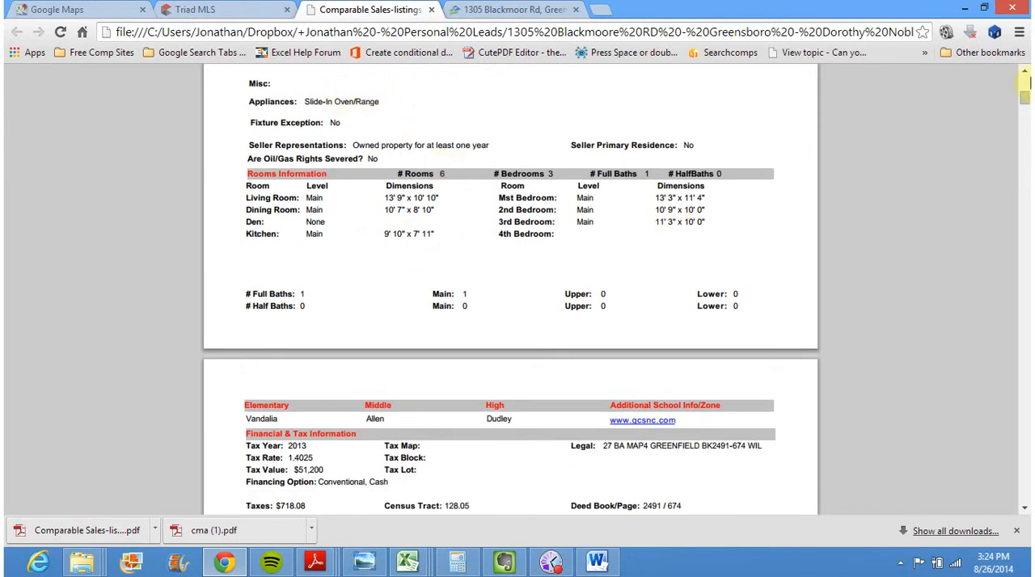
scroll(1025, 116, down, 5)
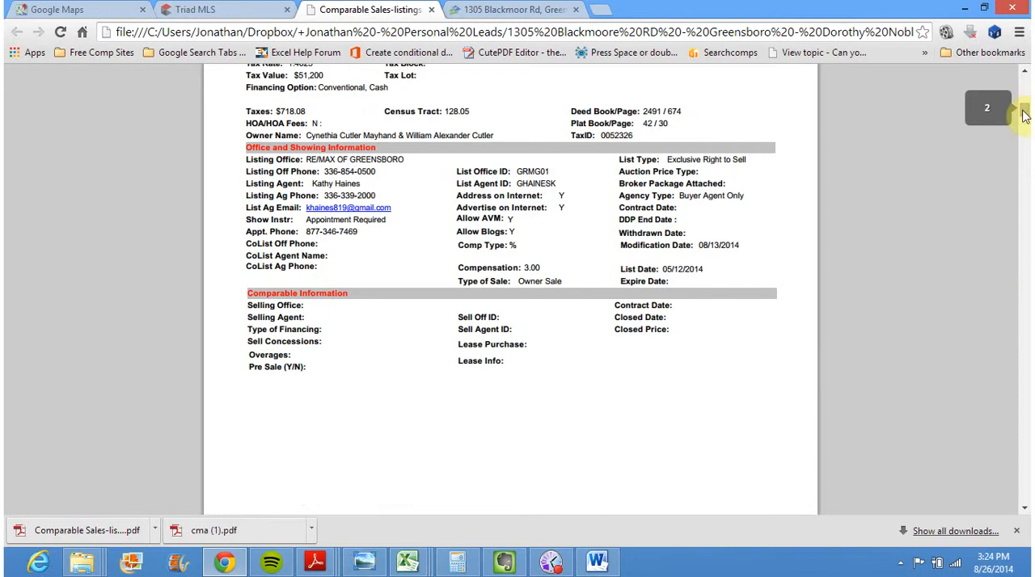
scroll(1024, 113, up, 2)
scroll(1025, 114, down, 1)
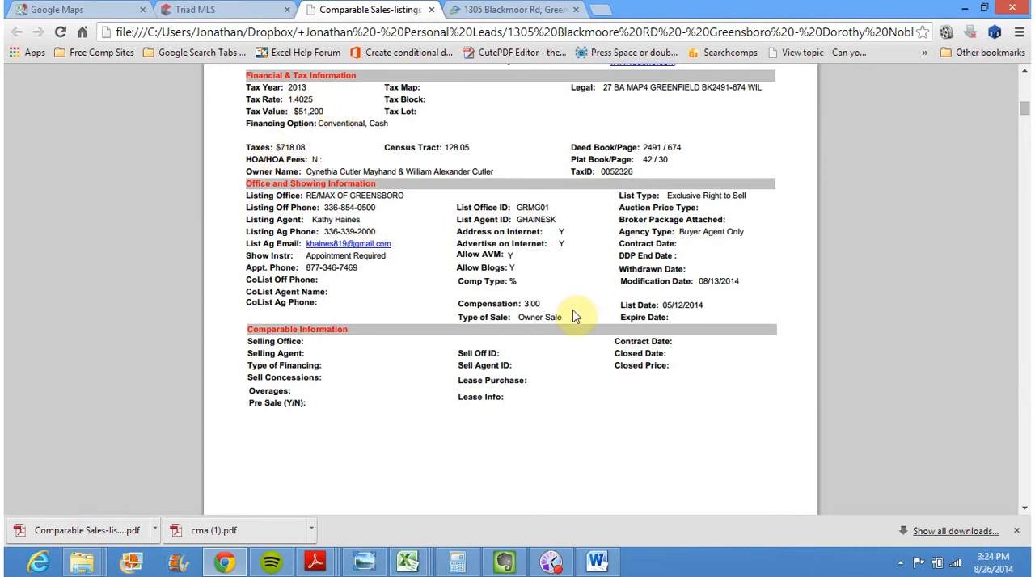
drag(519, 317, 570, 318)
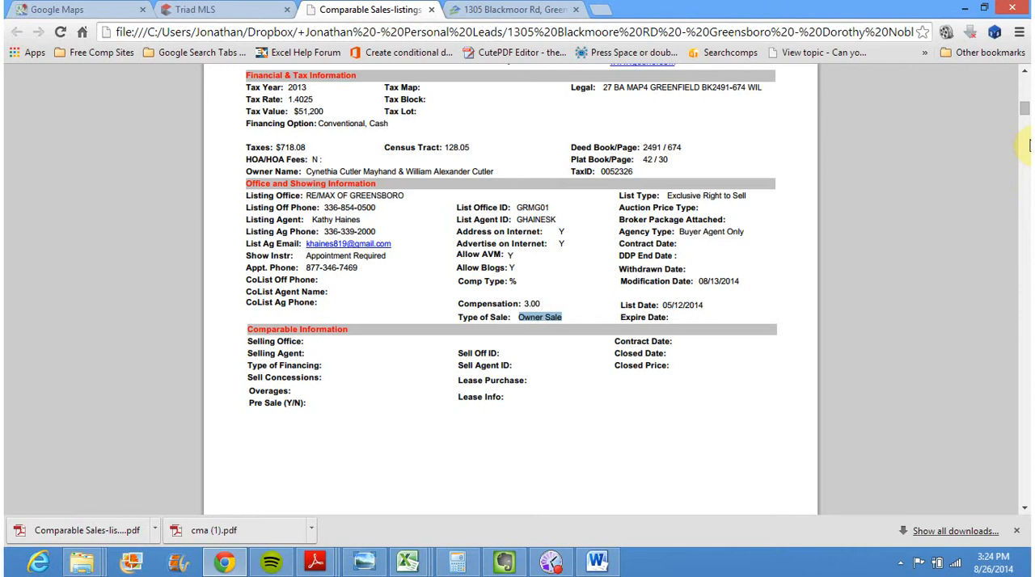
Review the remaining comparables in the PDF for sale type and condition, highlighting the Fannie Mae Homepath remark on the closed $25,000 sale
drag(1024, 117, 1024, 150)
drag(569, 389, 522, 390)
drag(1026, 159, 1025, 225)
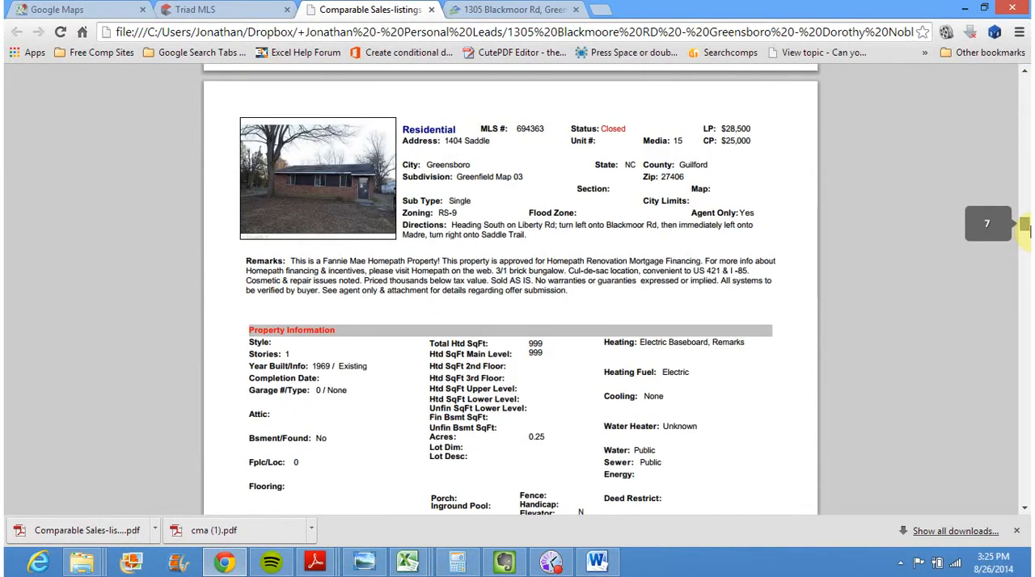
drag(294, 256, 442, 260)
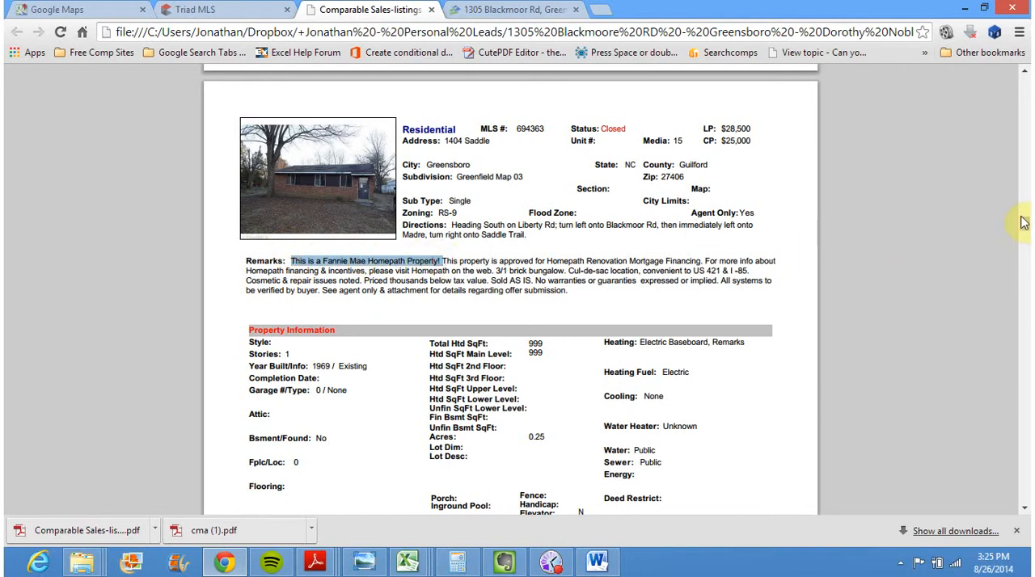
drag(1024, 227, 1026, 254)
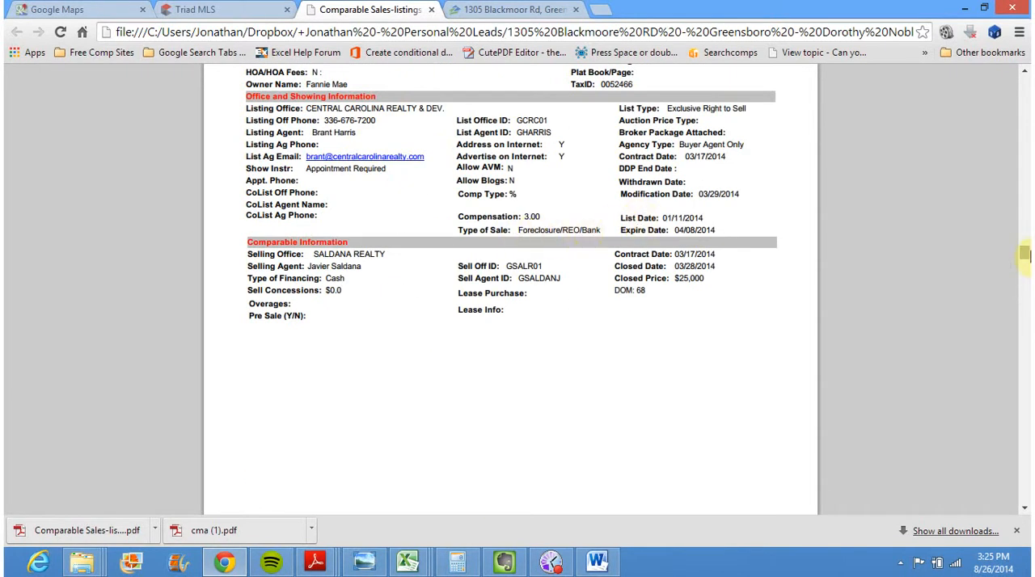
drag(1025, 254, 1025, 483)
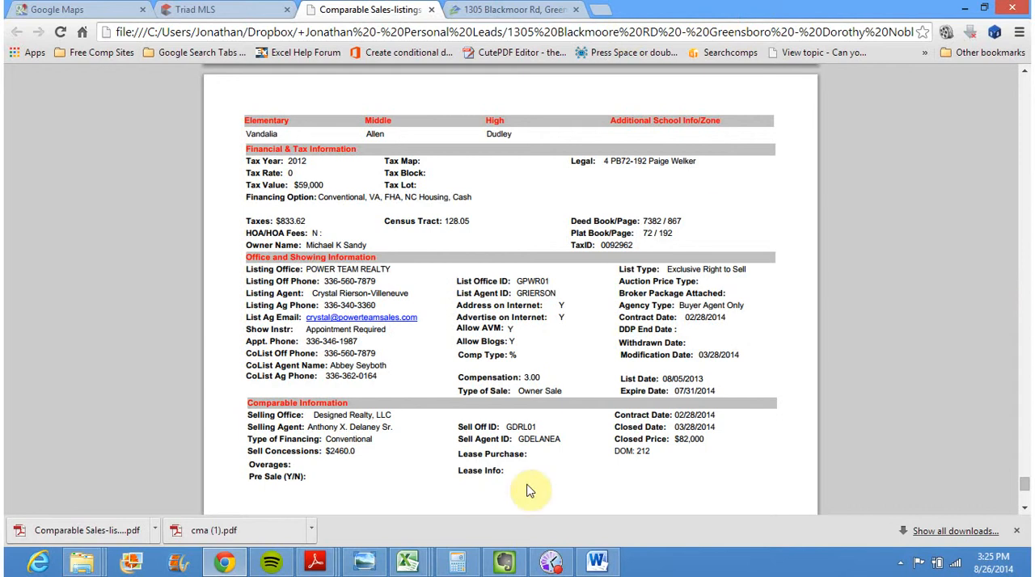
Switch to the lead's folder in File Explorer, check the two saved PDFs, and preview Screenshot 2014-08-26 14.58.00
right_click(81, 562)
click(145, 439)
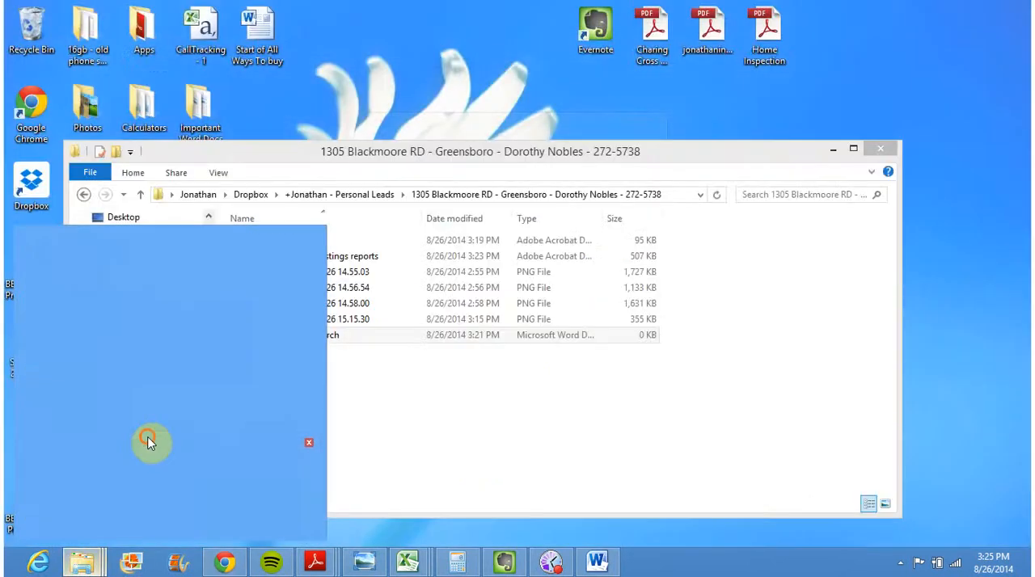
click(496, 380)
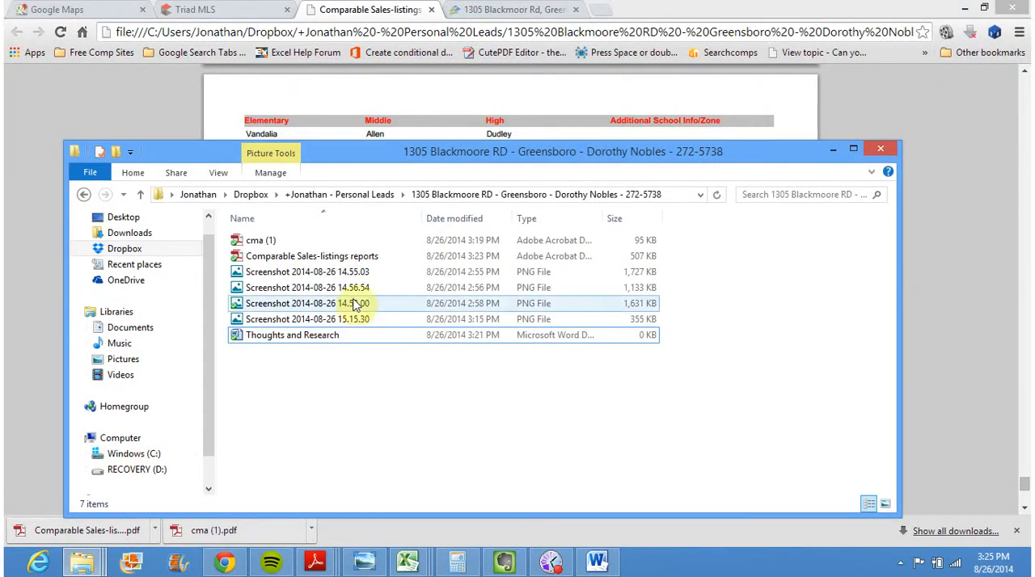
click(349, 259)
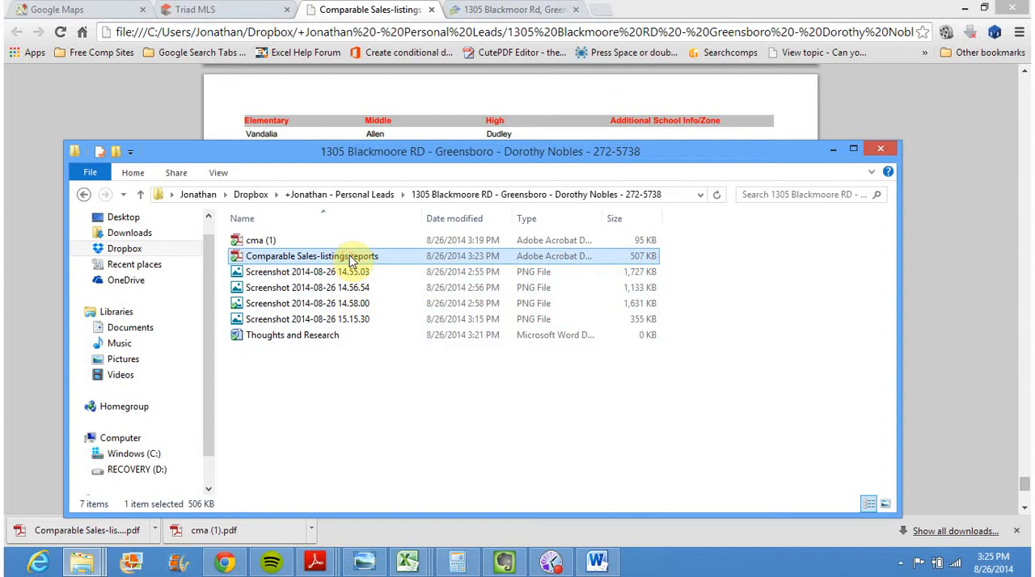
click(260, 245)
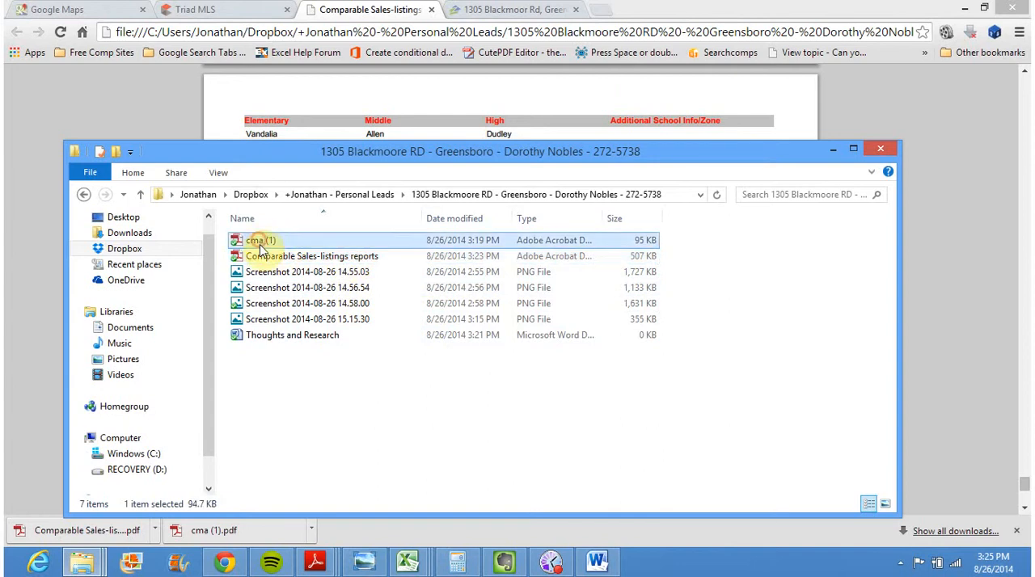
click(298, 275)
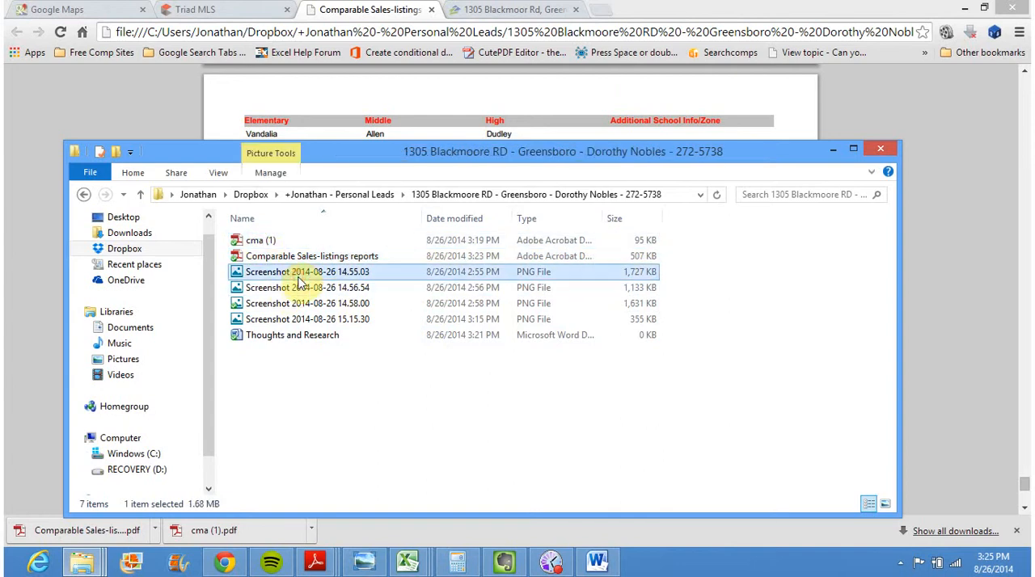
double_click(309, 304)
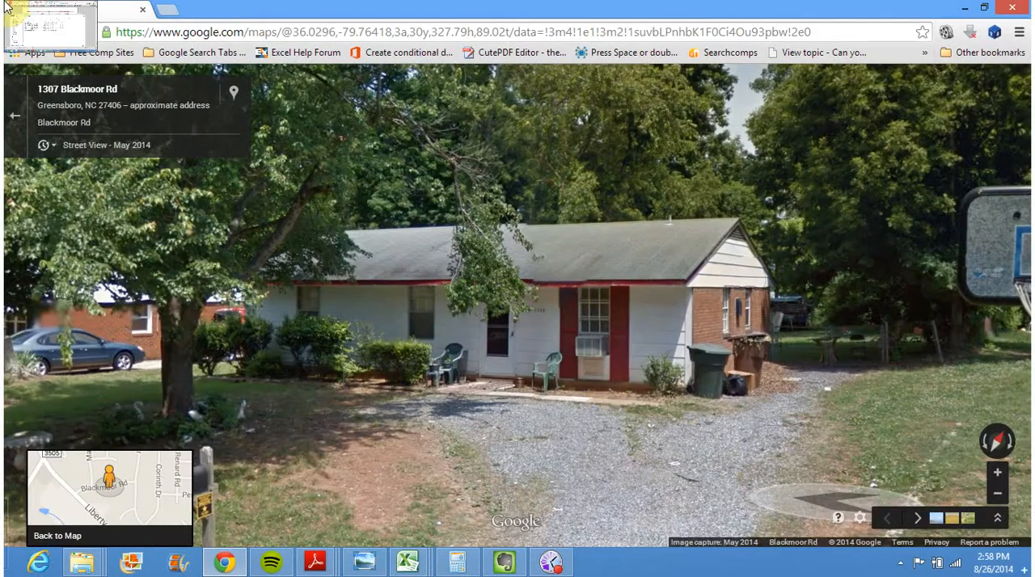
click(6, 6)
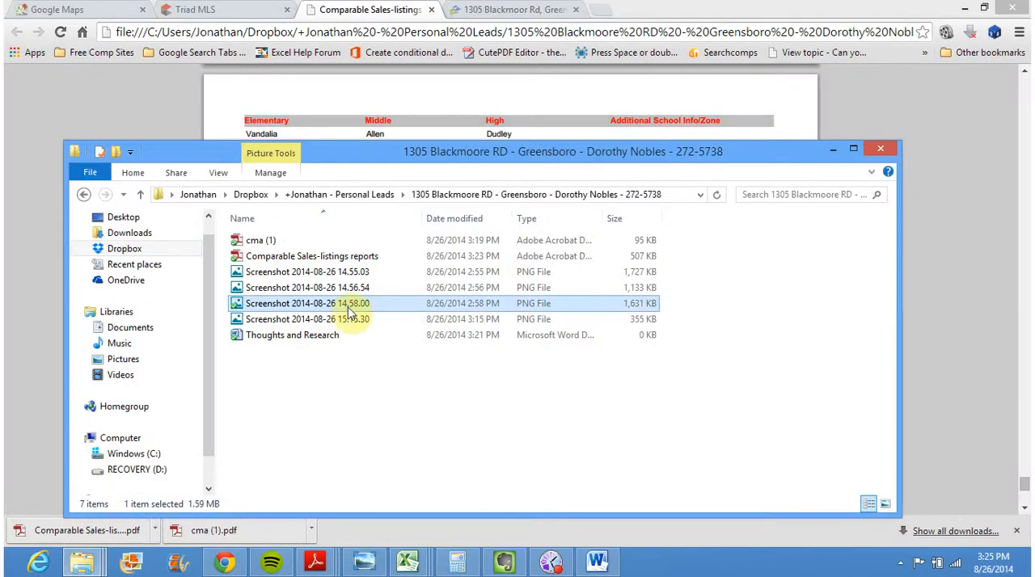
View Screenshot 2014-08-26 15.15.30 of the MLS comparables grid, return to the lead's folder, and clear the file selection
key(alt+Tab)
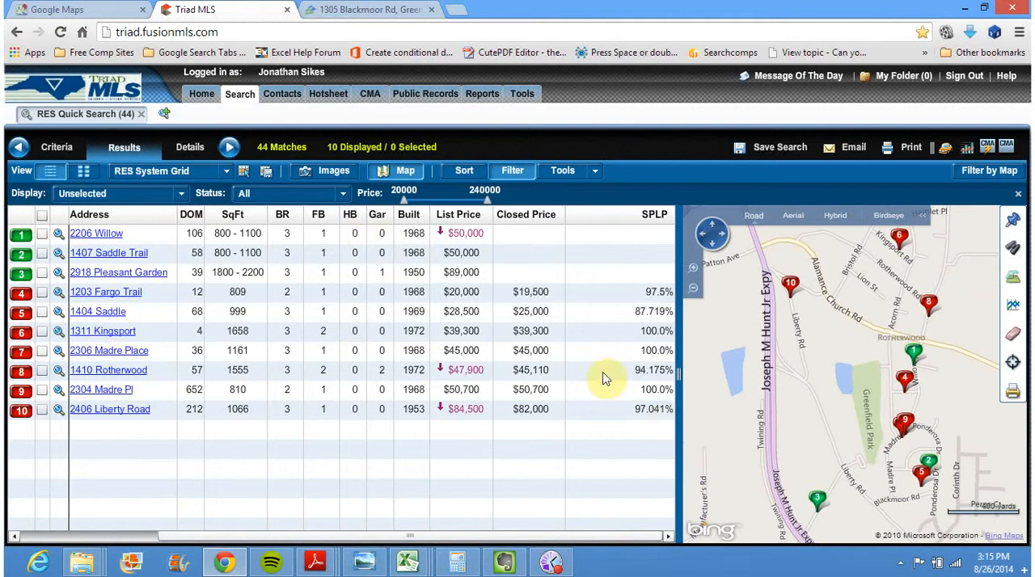
mouse_move(7, 7)
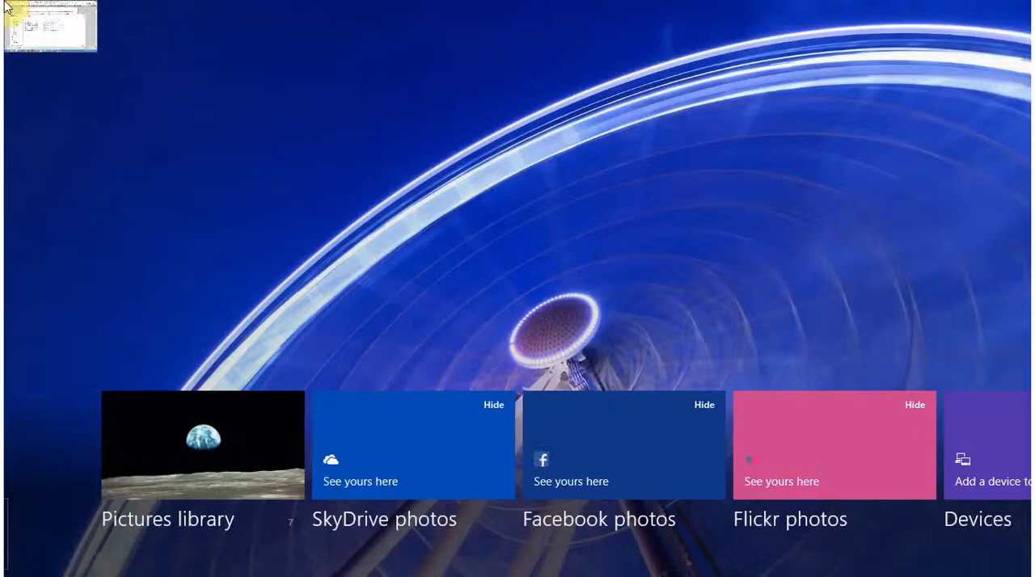
click(10, 8)
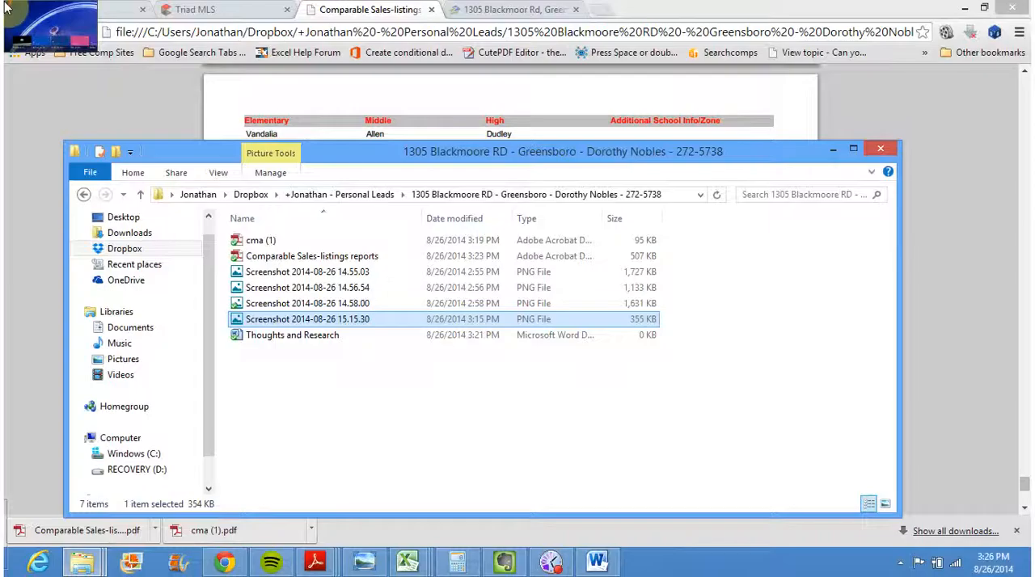
click(508, 439)
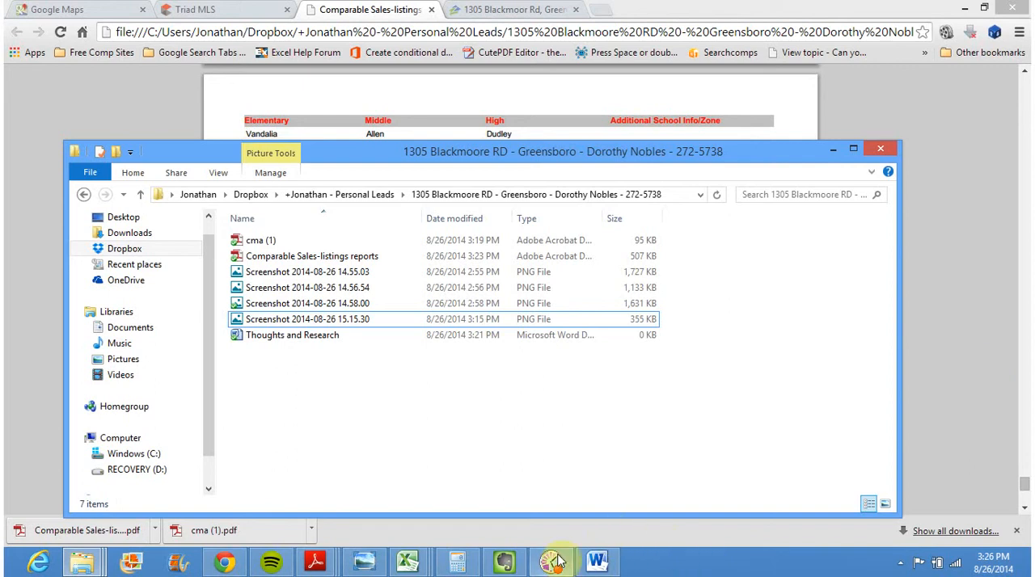
mouse_move(557, 561)
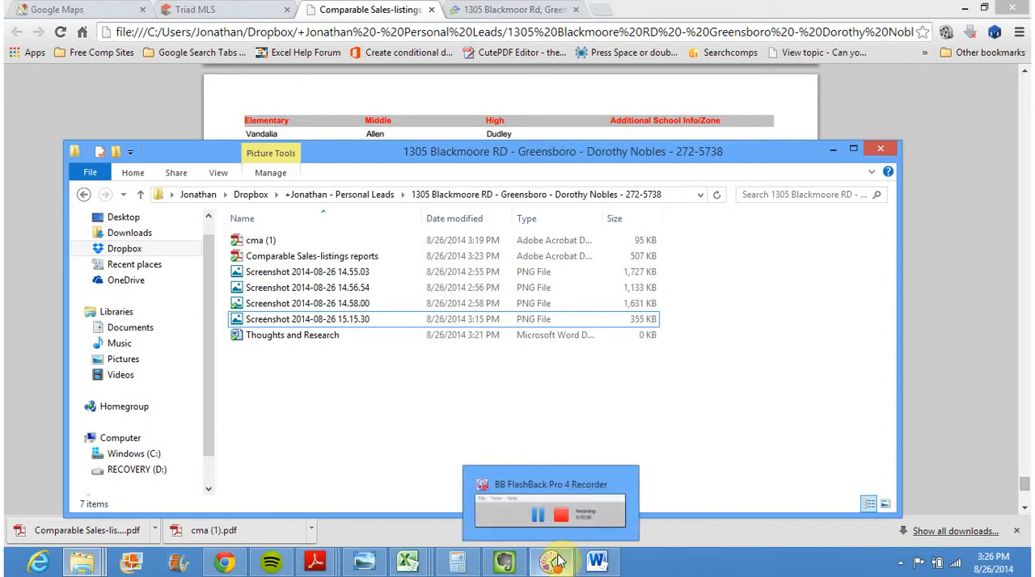